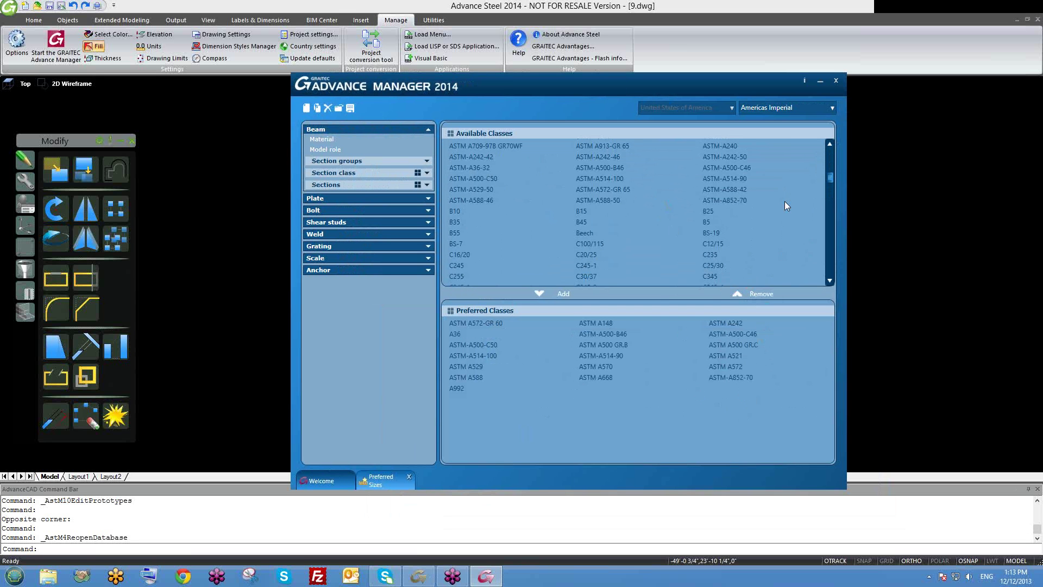
Examine the available and preferred beam materials and model roles, and the categories under Plate
{"action": "left_click", "coordinate": [326, 138]}
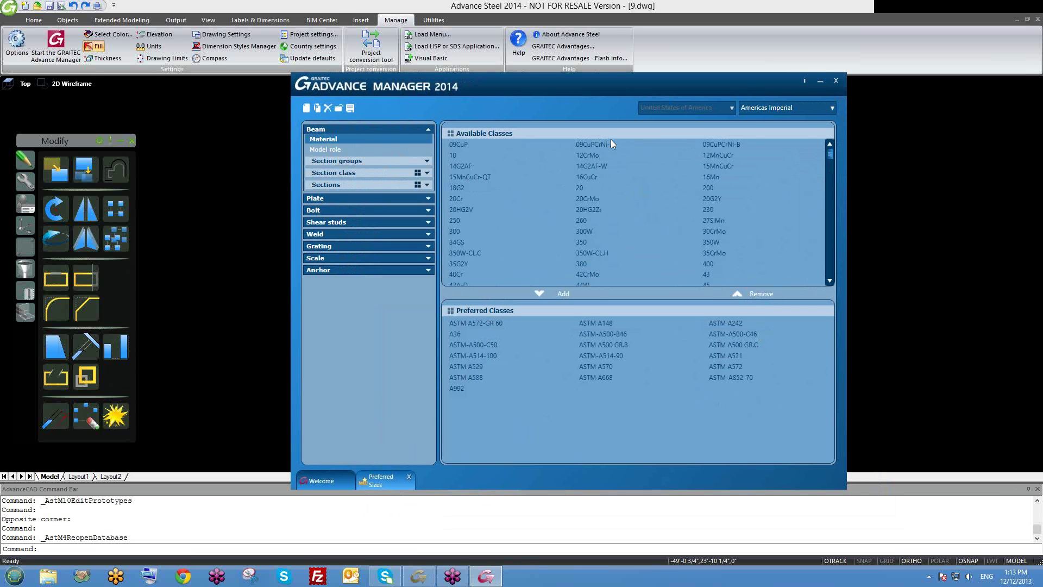
{"action": "left_click", "coordinate": [325, 150]}
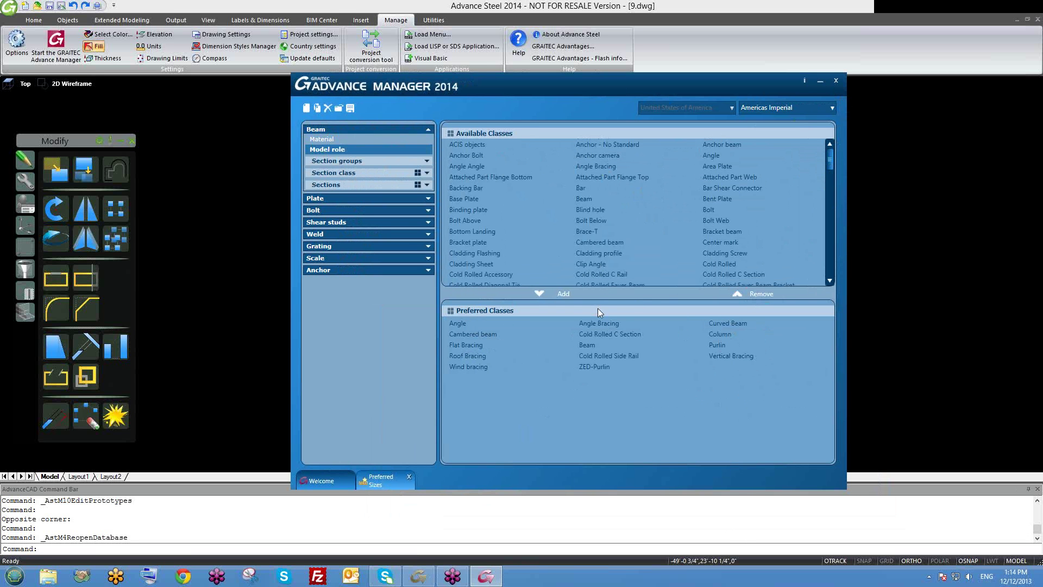
{"action": "left_click", "coordinate": [429, 130]}
{"action": "left_click", "coordinate": [428, 144]}
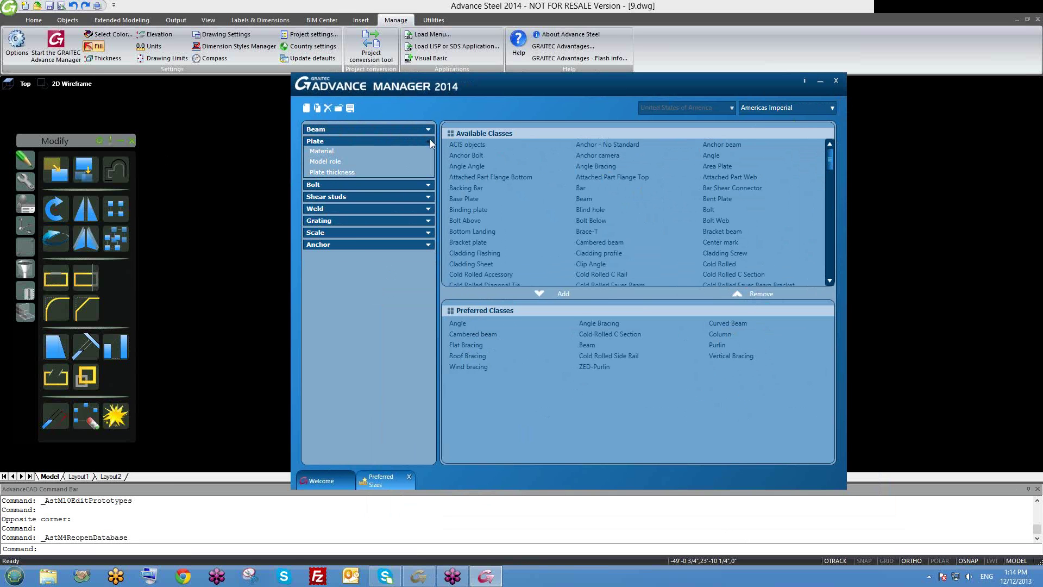
{"action": "left_click", "coordinate": [429, 143]}
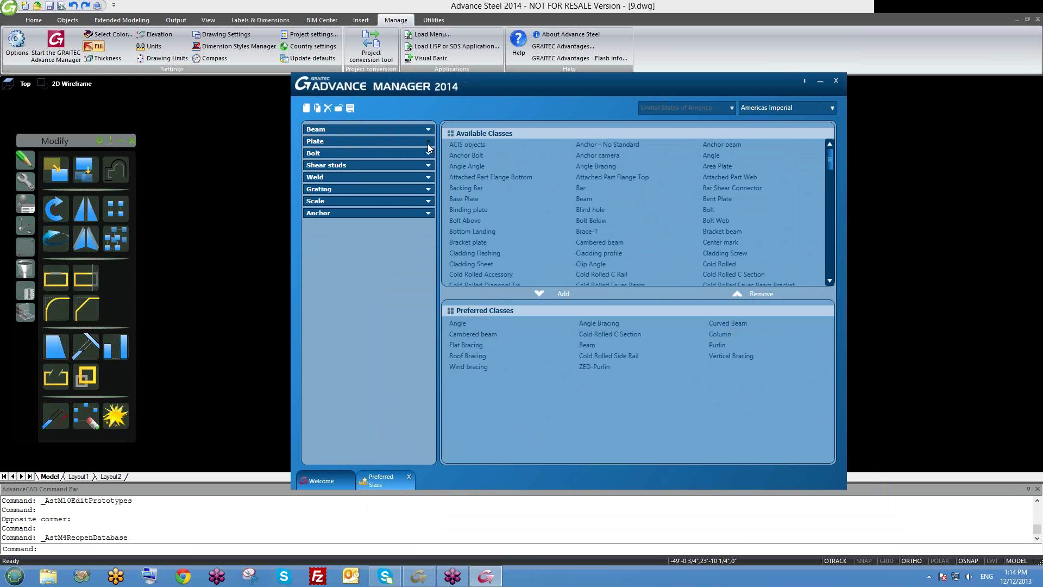
{"action": "left_click", "coordinate": [429, 132]}
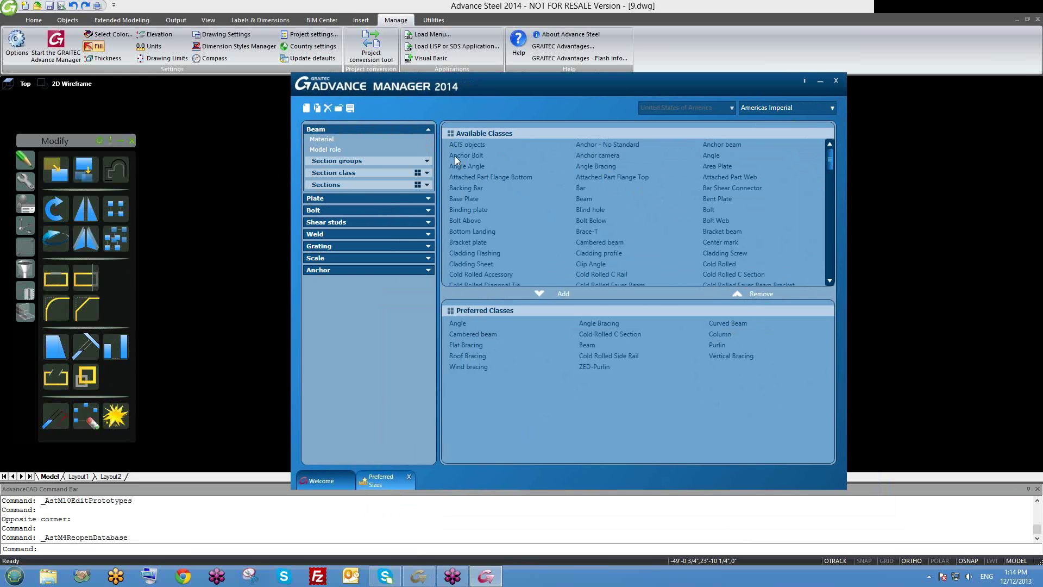
Examine the available and preferred section groups for beams
{"action": "left_click", "coordinate": [426, 161]}
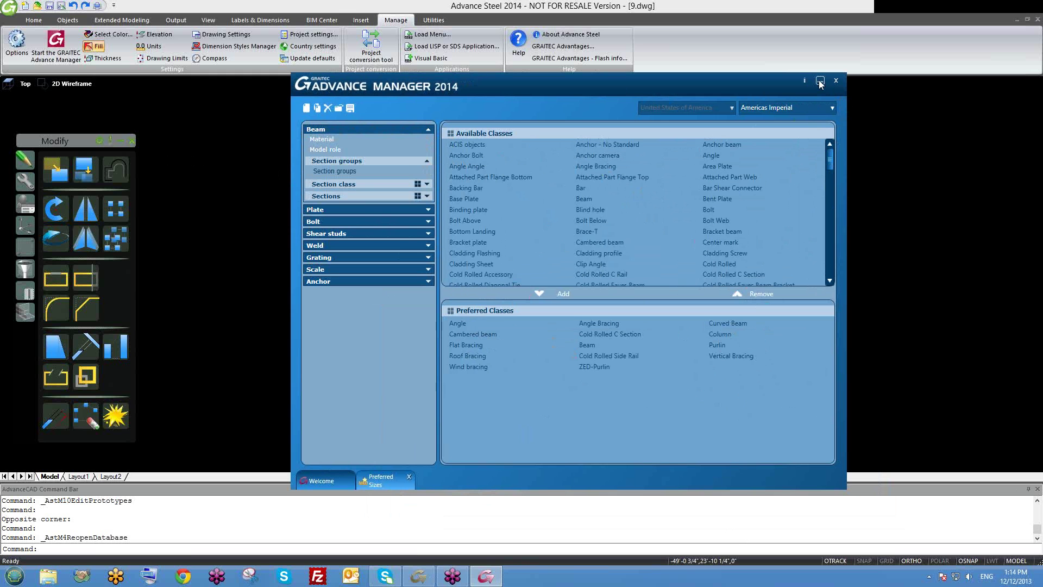
{"action": "left_click_drag", "start_coordinate": [831, 164], "coordinate": [831, 157]}
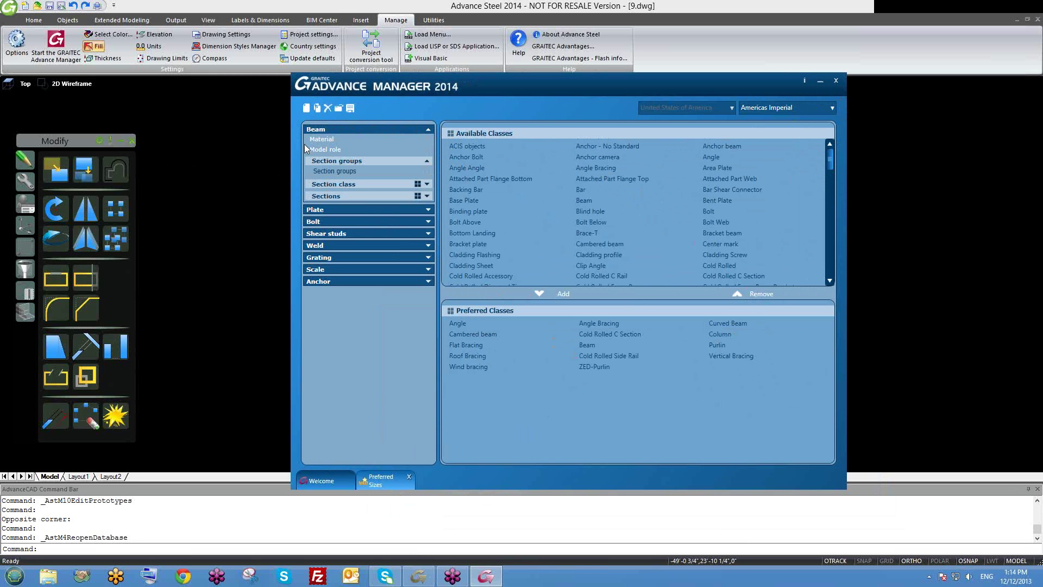
{"action": "left_click", "coordinate": [340, 140]}
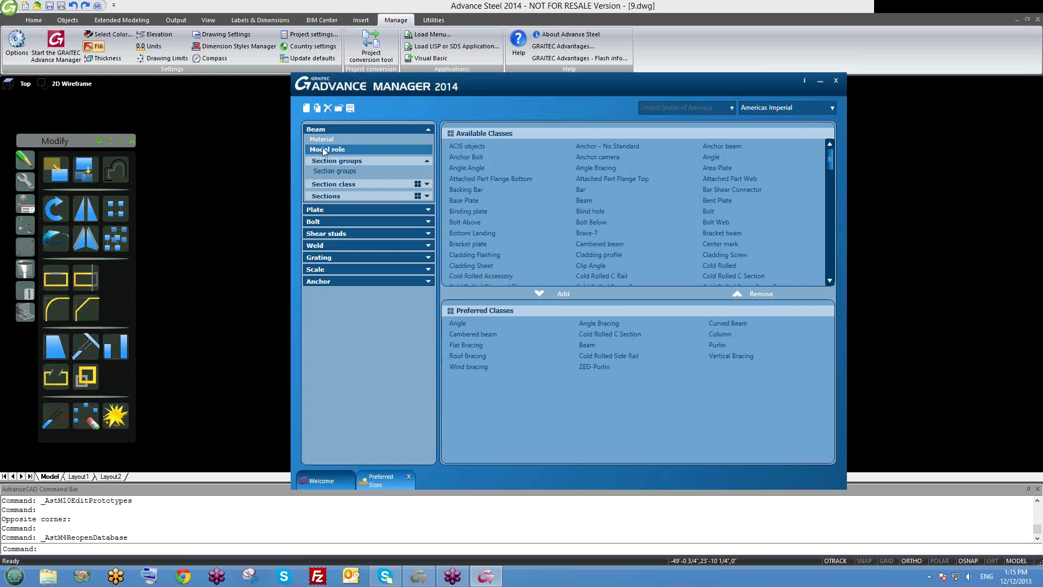
{"action": "left_click", "coordinate": [428, 132]}
{"action": "left_click", "coordinate": [428, 132]}
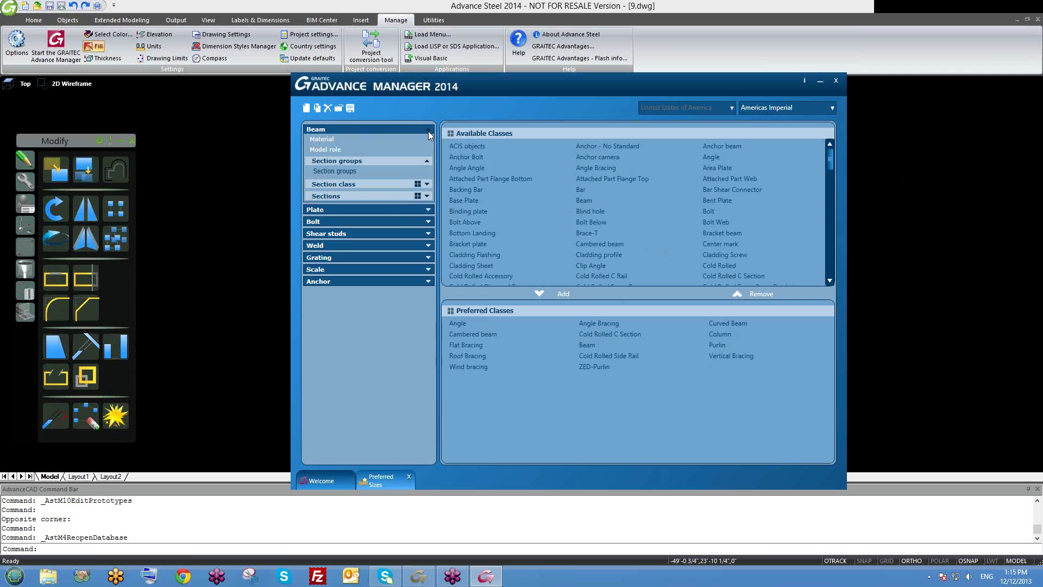
{"action": "left_click", "coordinate": [335, 173]}
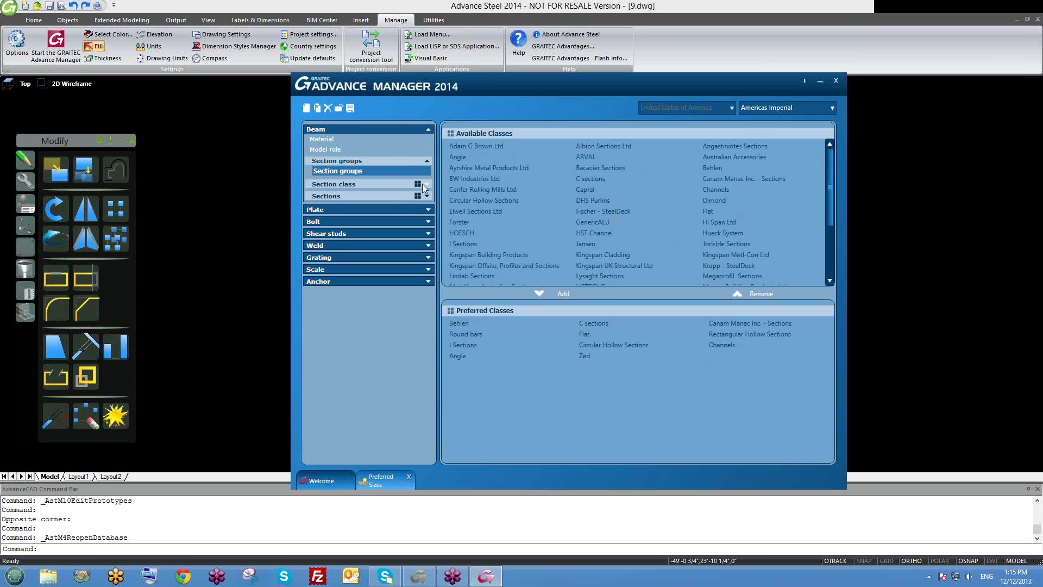
{"action": "left_click", "coordinate": [429, 161]}
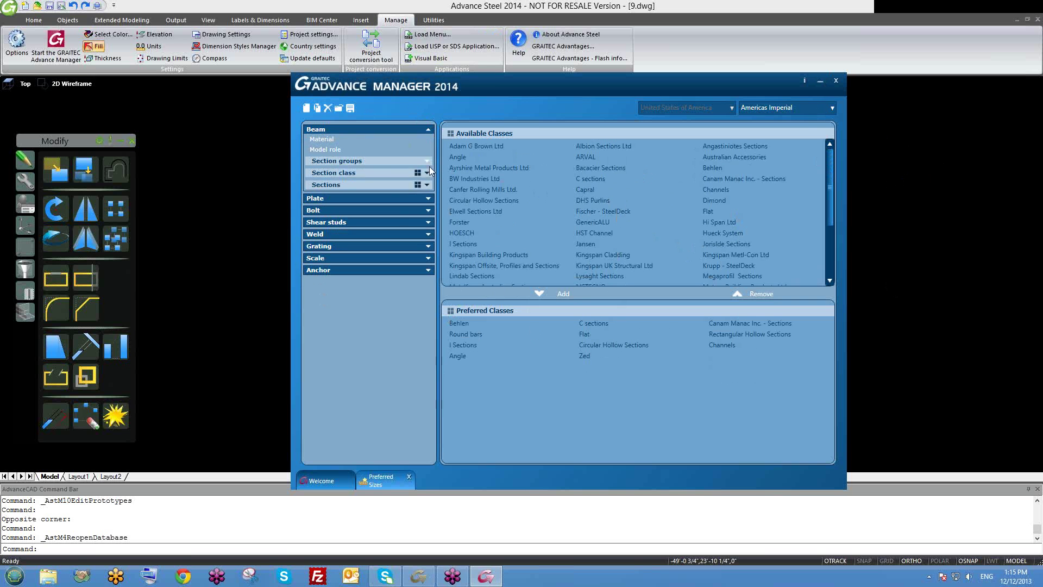
Expand the beam section classes, limit the list to preferred ones, and reposition the Advance Manager window over the model
{"action": "left_click", "coordinate": [430, 174]}
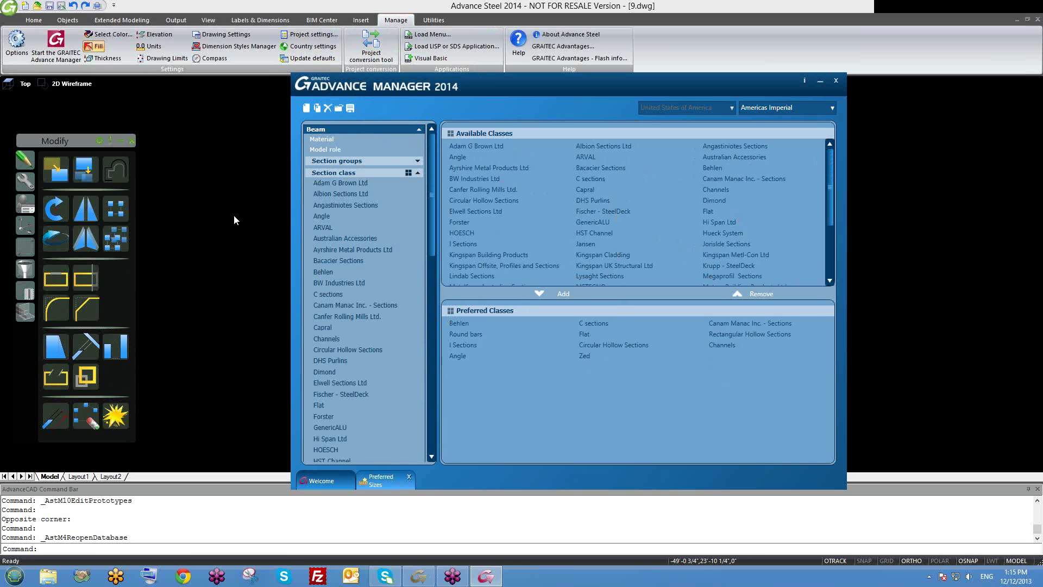
{"action": "left_click_drag", "start_coordinate": [397, 88], "coordinate": [588, 87]}
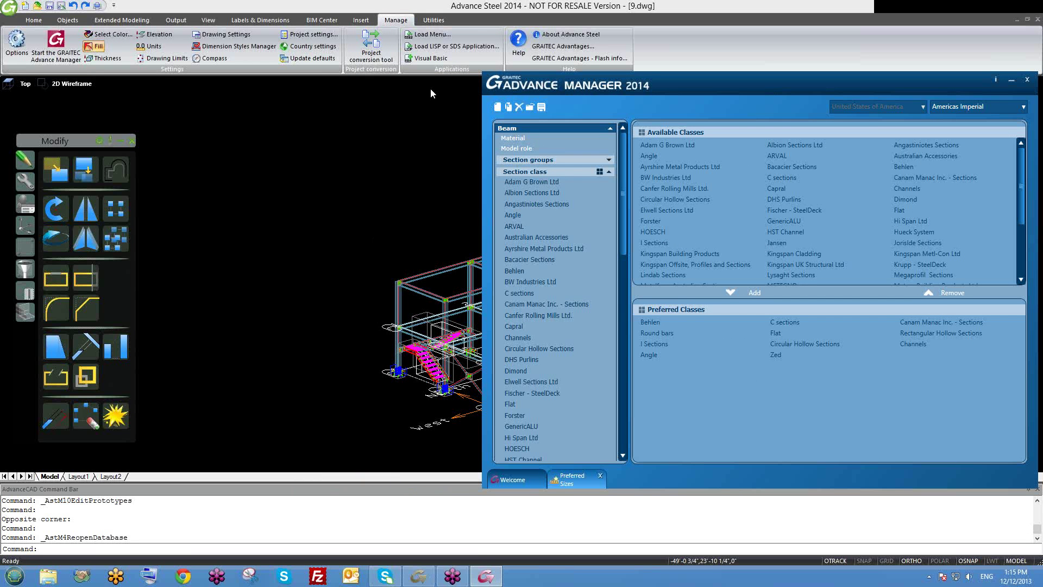
{"action": "left_click_drag", "start_coordinate": [559, 91], "coordinate": [536, 87]}
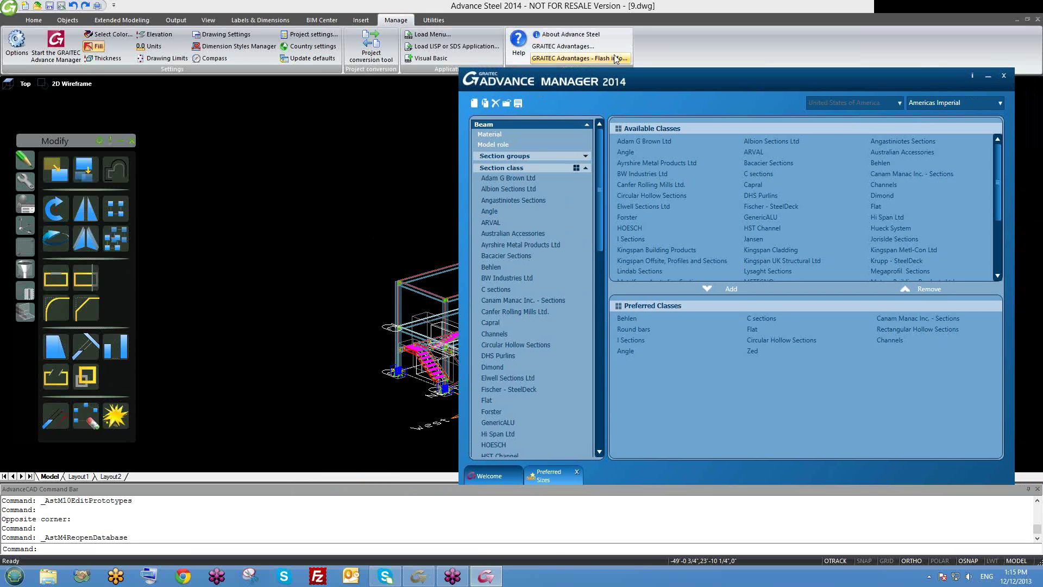
{"action": "left_click_drag", "start_coordinate": [632, 86], "coordinate": [609, 79]}
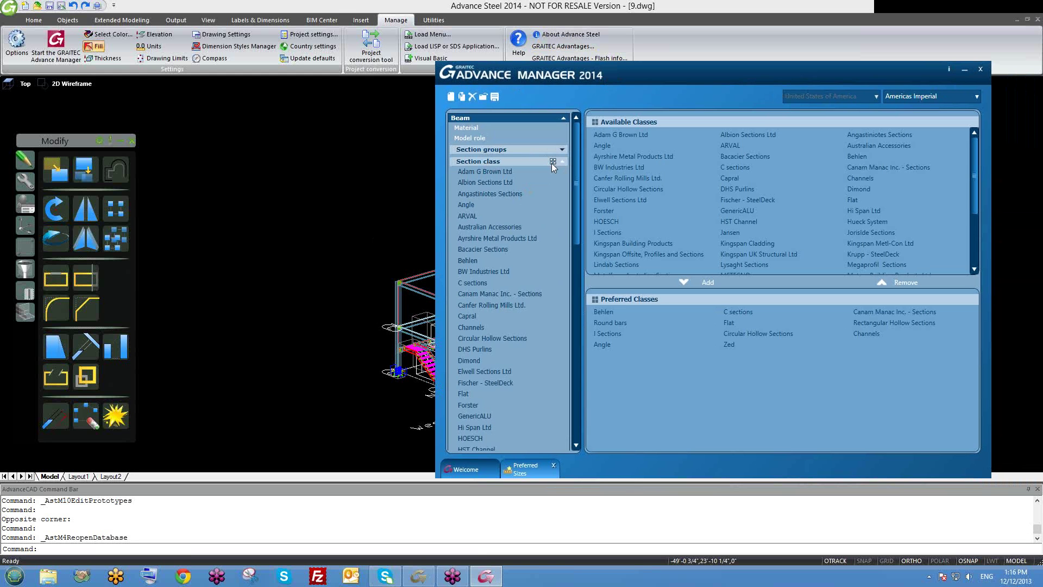
{"action": "left_click", "coordinate": [553, 162]}
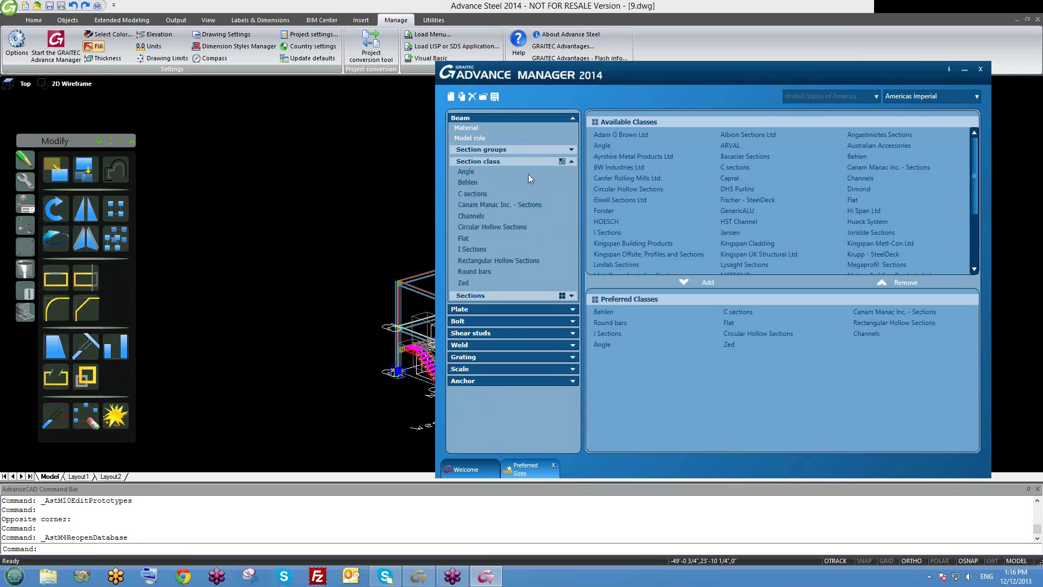
{"action": "left_click_drag", "start_coordinate": [564, 75], "coordinate": [393, 40]}
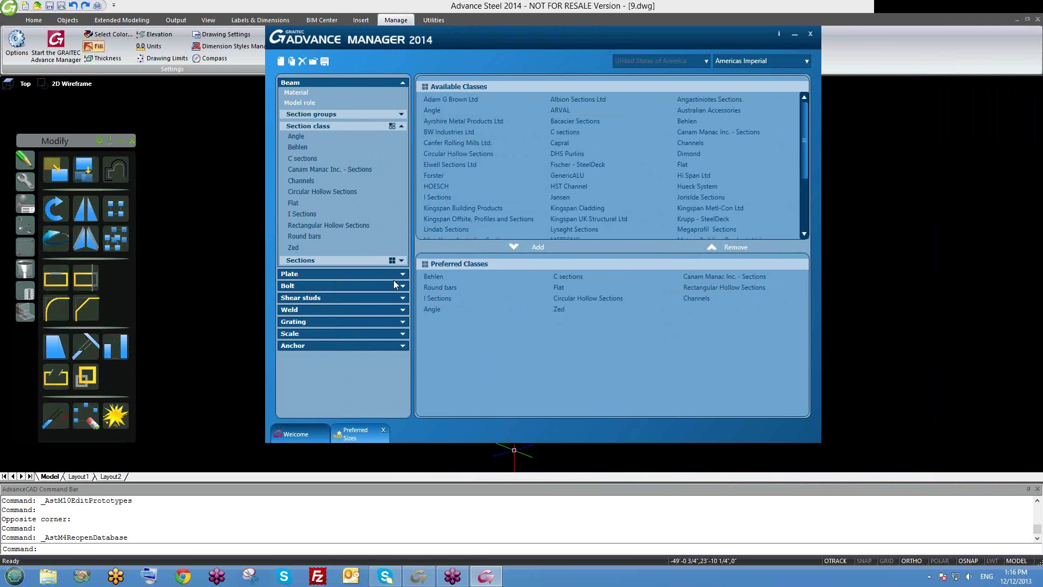
Review the complete list of section classes, restore the preferred-only filter, and collapse the category
{"action": "left_click", "coordinate": [392, 126]}
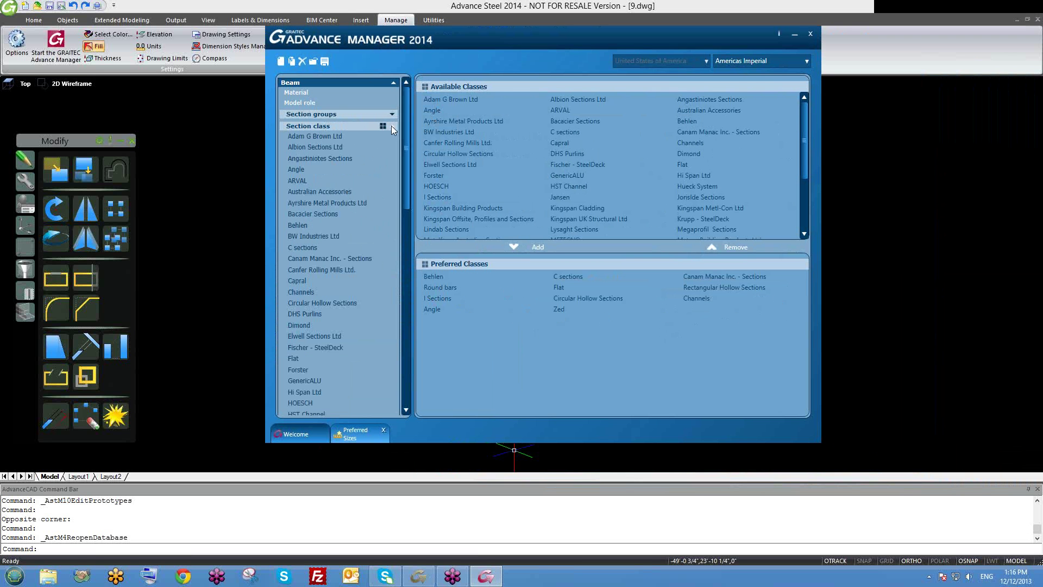
{"action": "scroll", "coordinate": [396, 263], "scroll_direction": "down", "scroll_amount": 5}
{"action": "scroll", "coordinate": [396, 263], "scroll_direction": "down", "scroll_amount": 2}
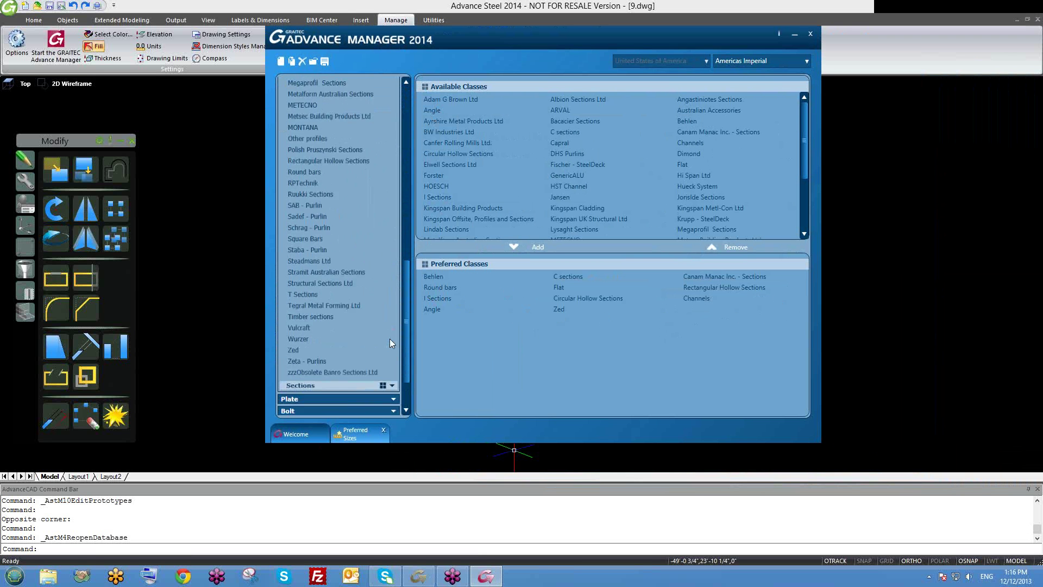
{"action": "scroll", "coordinate": [392, 311], "scroll_direction": "up", "scroll_amount": 5}
{"action": "scroll", "coordinate": [390, 331], "scroll_direction": "up", "scroll_amount": 3}
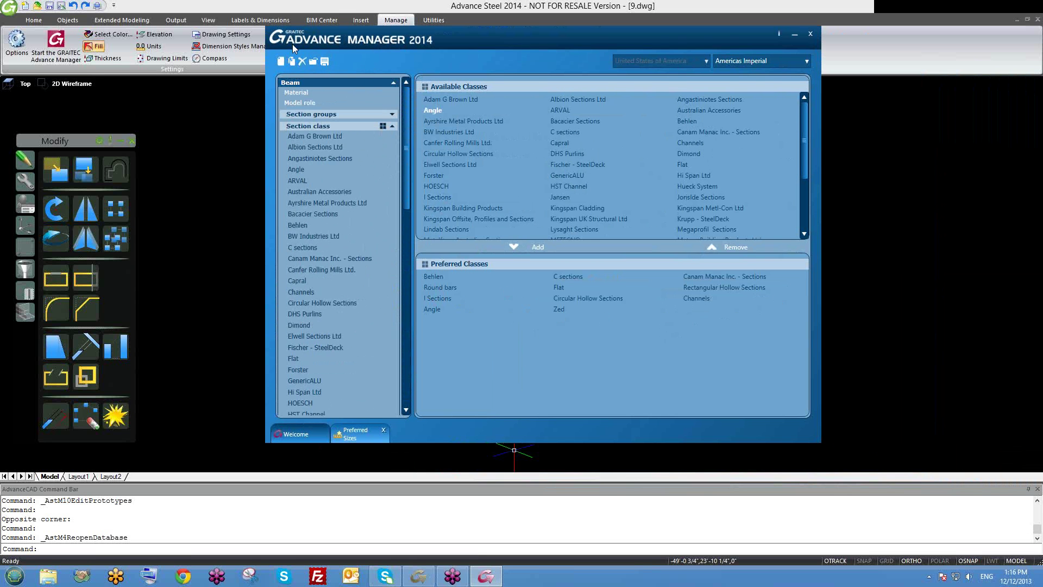
{"action": "left_click", "coordinate": [383, 126]}
{"action": "left_click", "coordinate": [402, 127]}
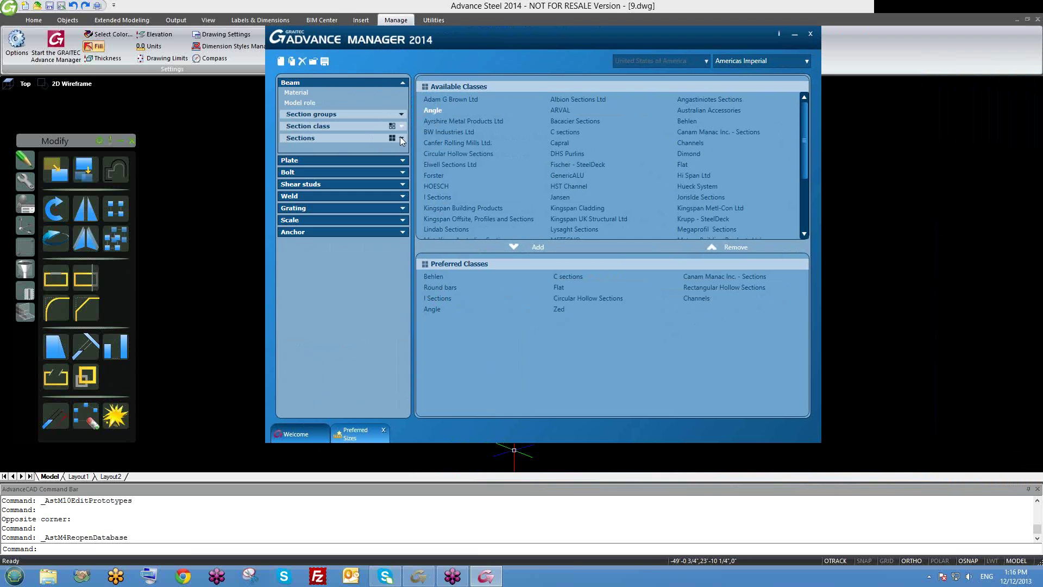
Open the AISC W sizes from the beam Sections category
{"action": "left_click", "coordinate": [401, 138]}
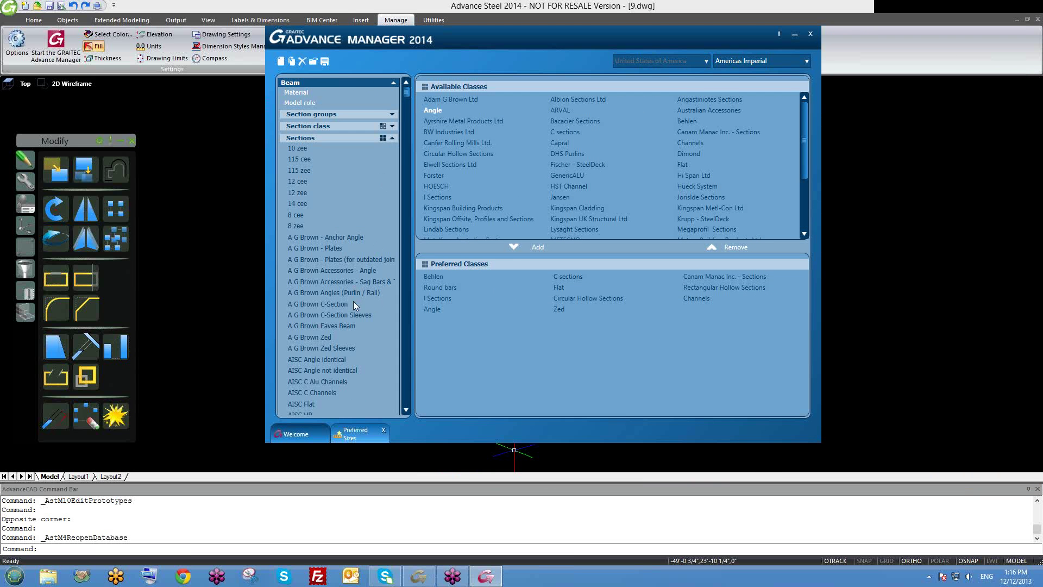
{"action": "scroll", "coordinate": [353, 301], "scroll_direction": "down", "scroll_amount": 3}
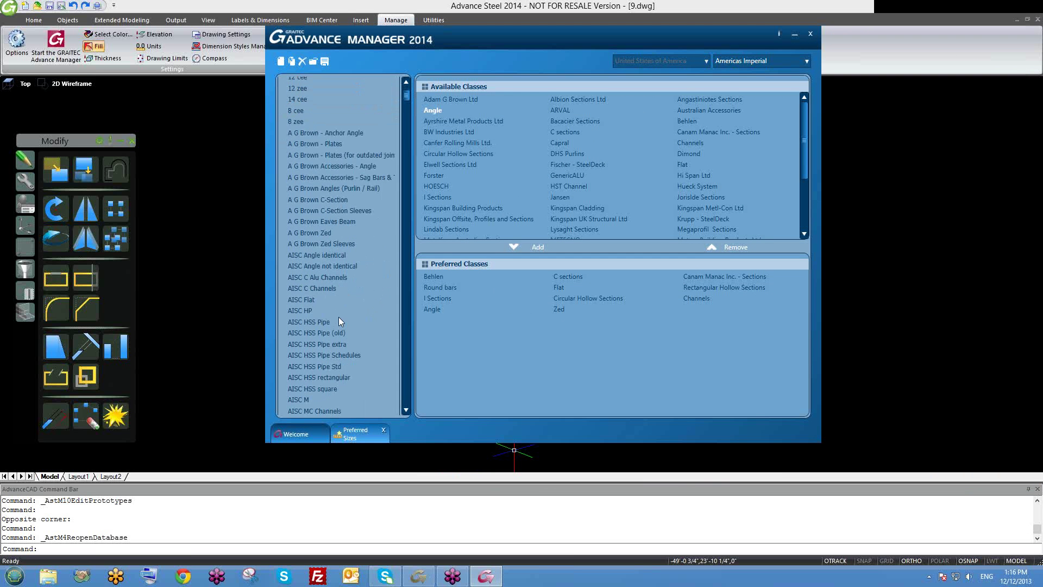
{"action": "scroll", "coordinate": [338, 317], "scroll_direction": "down", "scroll_amount": 2}
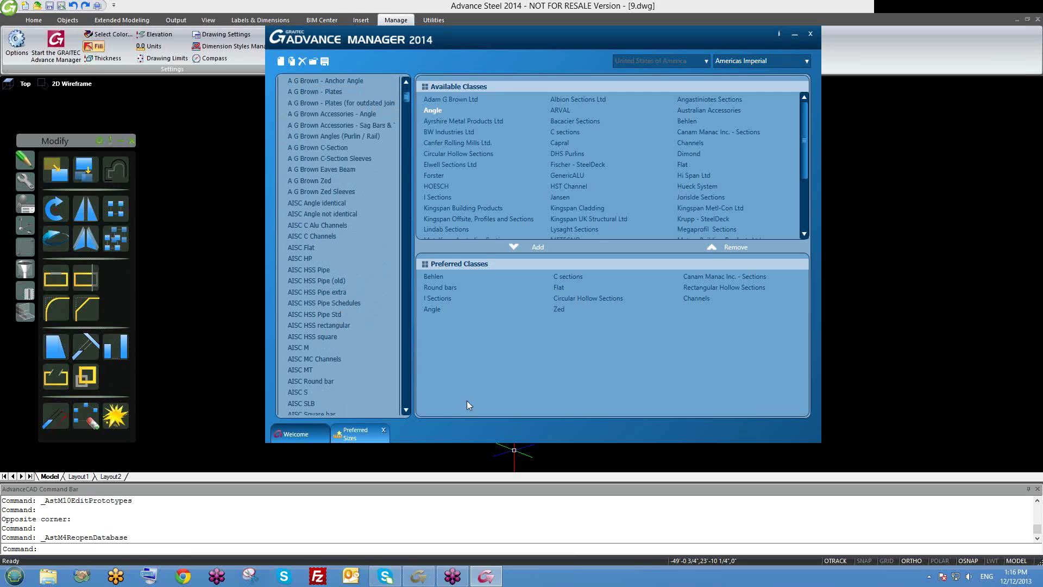
{"action": "scroll", "coordinate": [319, 370], "scroll_direction": "down", "scroll_amount": 2}
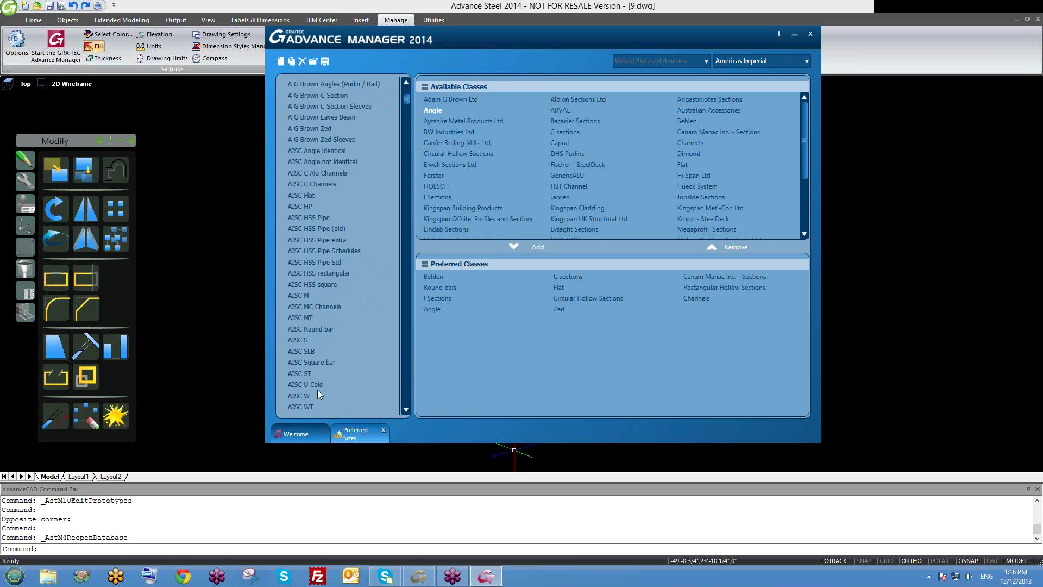
{"action": "left_click", "coordinate": [299, 396]}
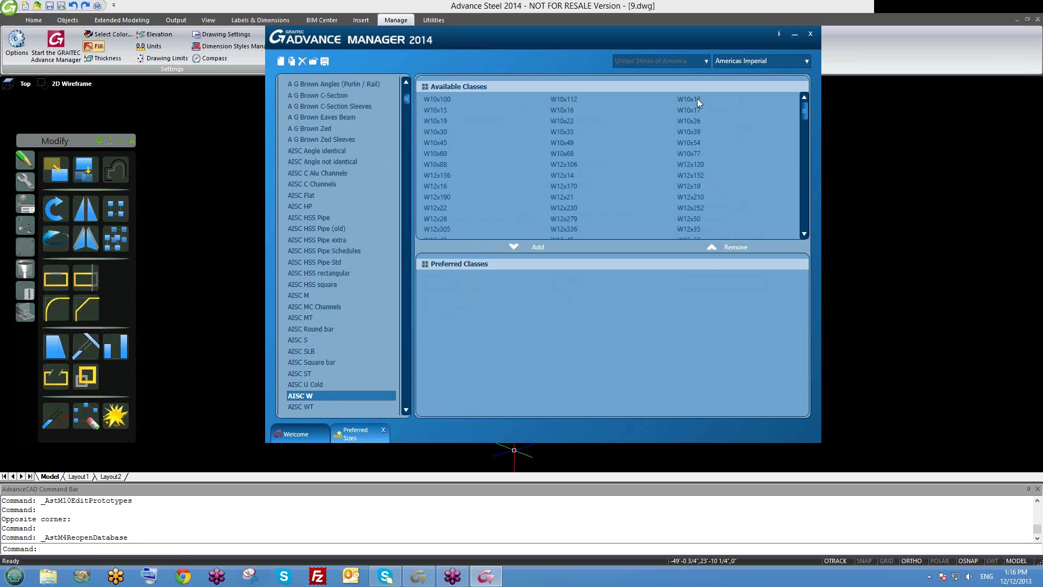
Add W12x30 to the preferred AISC W sizes
{"action": "scroll", "coordinate": [655, 210], "scroll_direction": "down", "scroll_amount": 1}
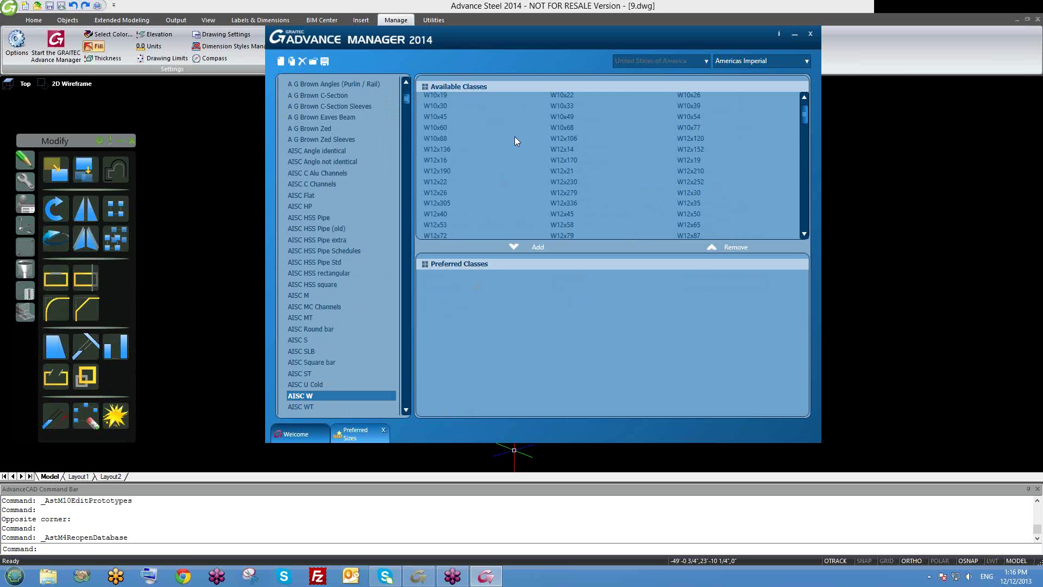
{"action": "scroll", "coordinate": [516, 141], "scroll_direction": "up", "scroll_amount": 1}
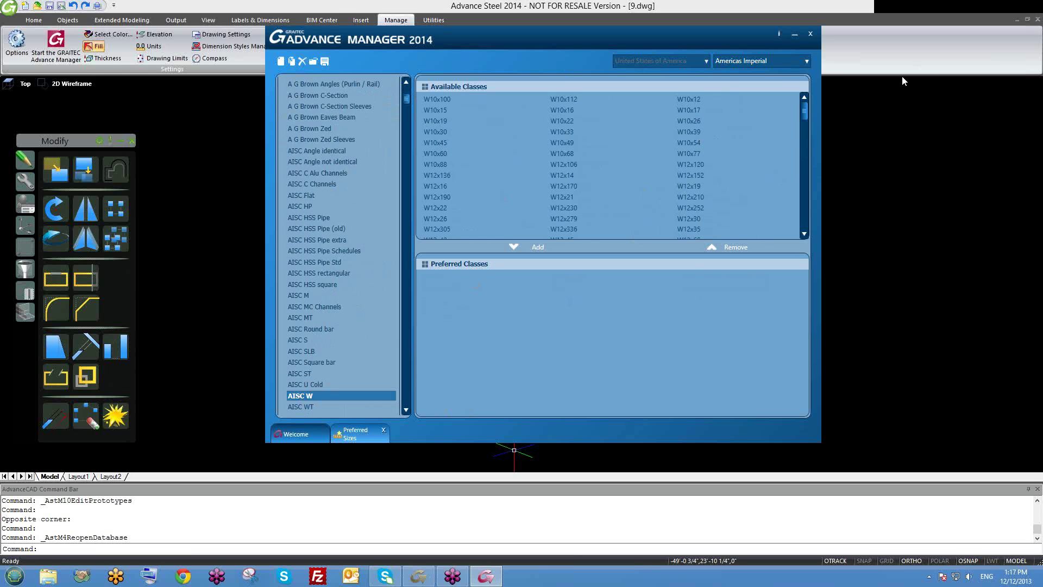
{"action": "scroll", "coordinate": [451, 229], "scroll_direction": "up", "scroll_amount": 2}
{"action": "scroll", "coordinate": [662, 178], "scroll_direction": "down", "scroll_amount": 1}
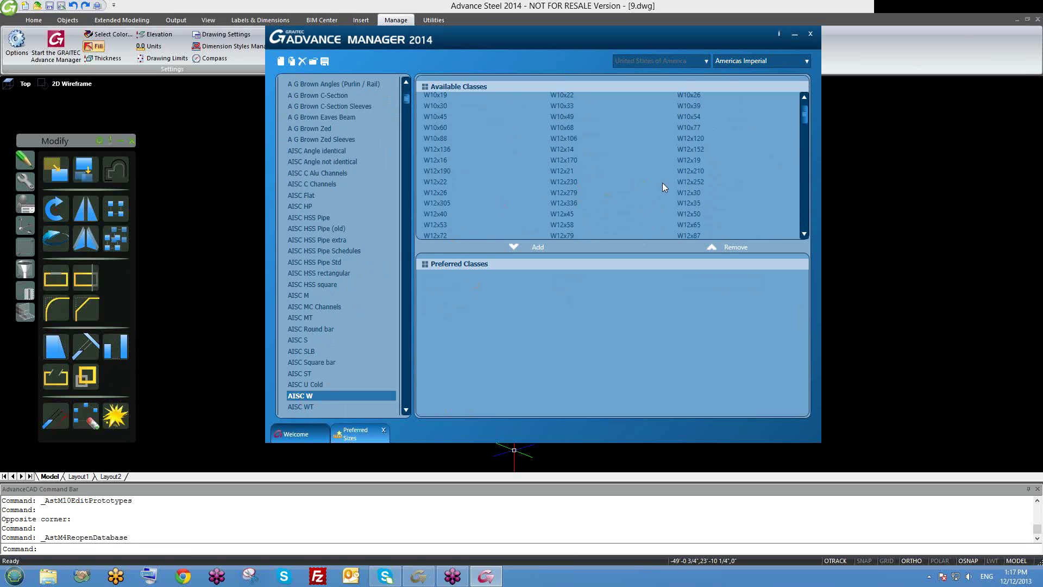
{"action": "left_click", "coordinate": [694, 194]}
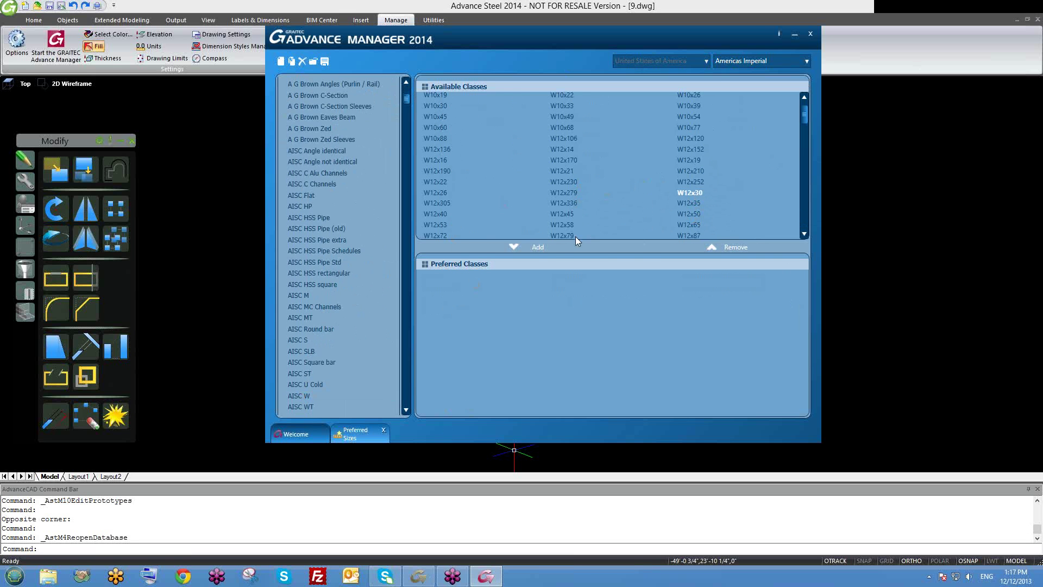
{"action": "left_click", "coordinate": [537, 248]}
Add W12x22 to the preferred AISC W sizes
{"action": "scroll", "coordinate": [686, 197], "scroll_direction": "down", "scroll_amount": 1}
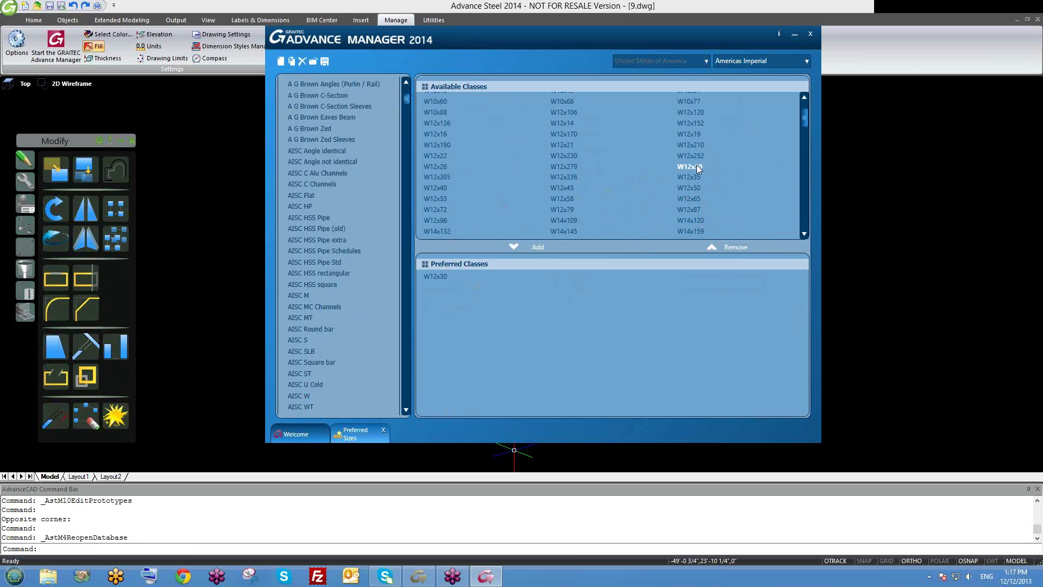
{"action": "scroll", "coordinate": [707, 185], "scroll_direction": "down", "scroll_amount": 1}
{"action": "scroll", "coordinate": [451, 220], "scroll_direction": "up", "scroll_amount": 2}
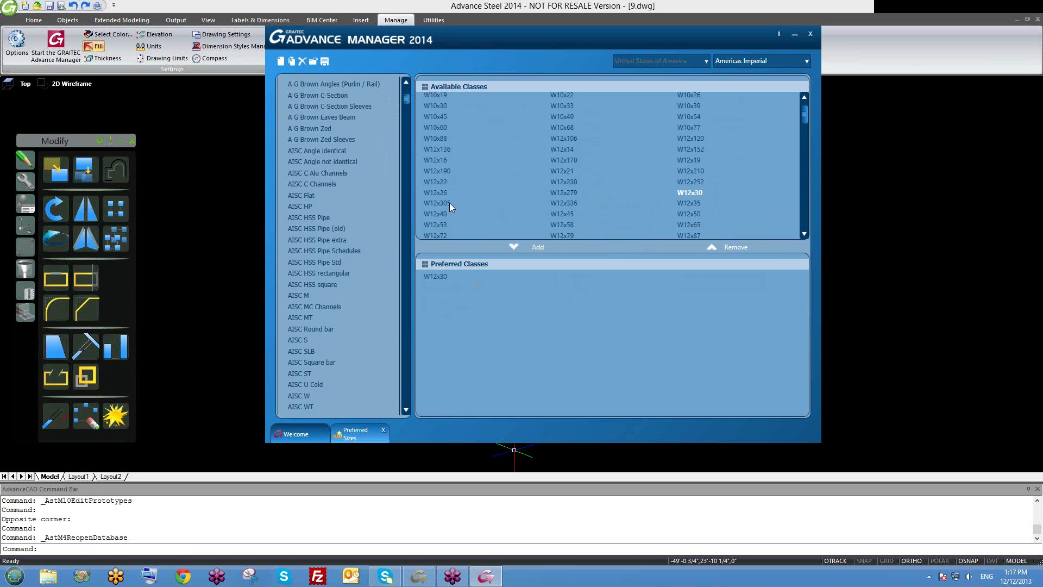
{"action": "left_click", "coordinate": [440, 182]}
{"action": "left_click", "coordinate": [532, 248]}
Minimize Advance Manager and update the defaults in Advance Steel
{"action": "left_click", "coordinate": [794, 35]}
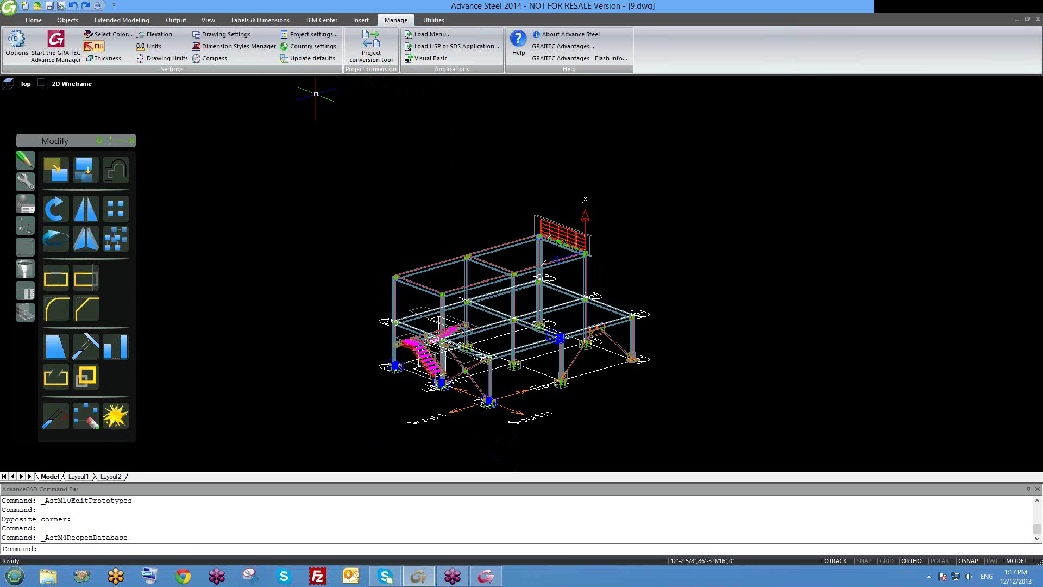
{"action": "left_click", "coordinate": [313, 59]}
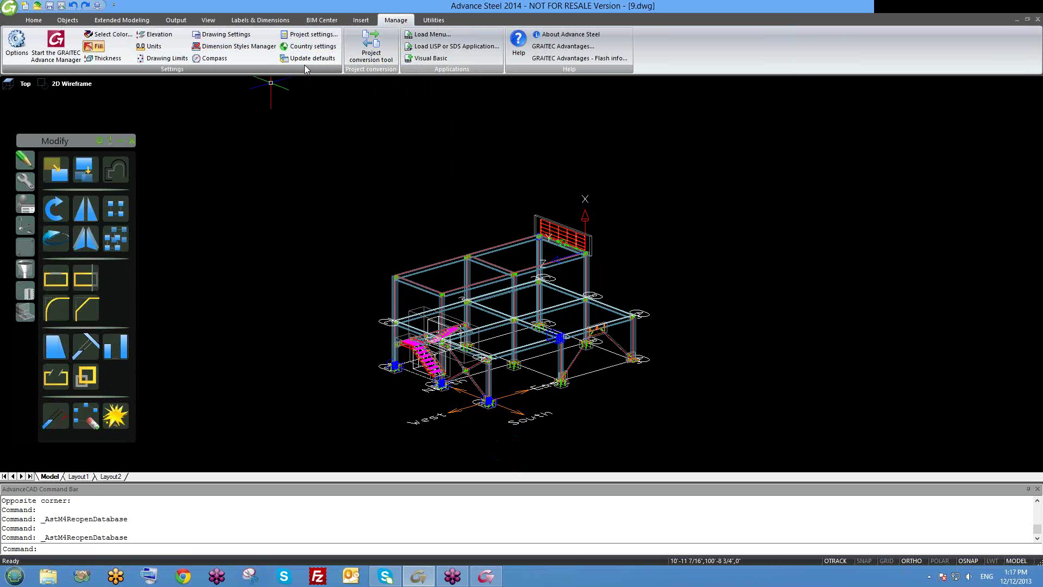
Open the column's beam properties and check the preferred I Sections classes and AISC W sizes offered for its section
{"action": "double_click", "coordinate": [393, 298]}
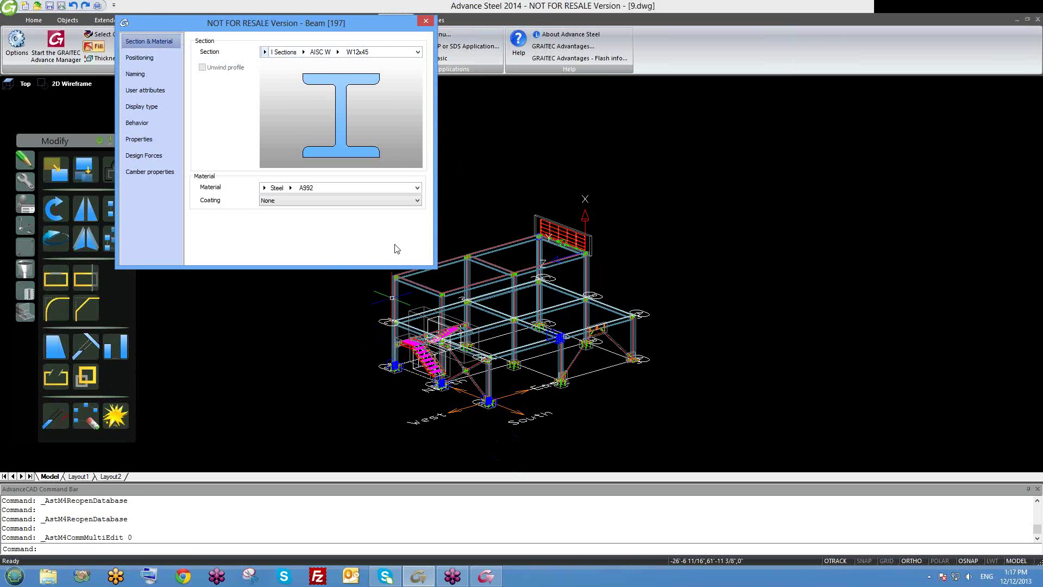
{"action": "left_click", "coordinate": [303, 53]}
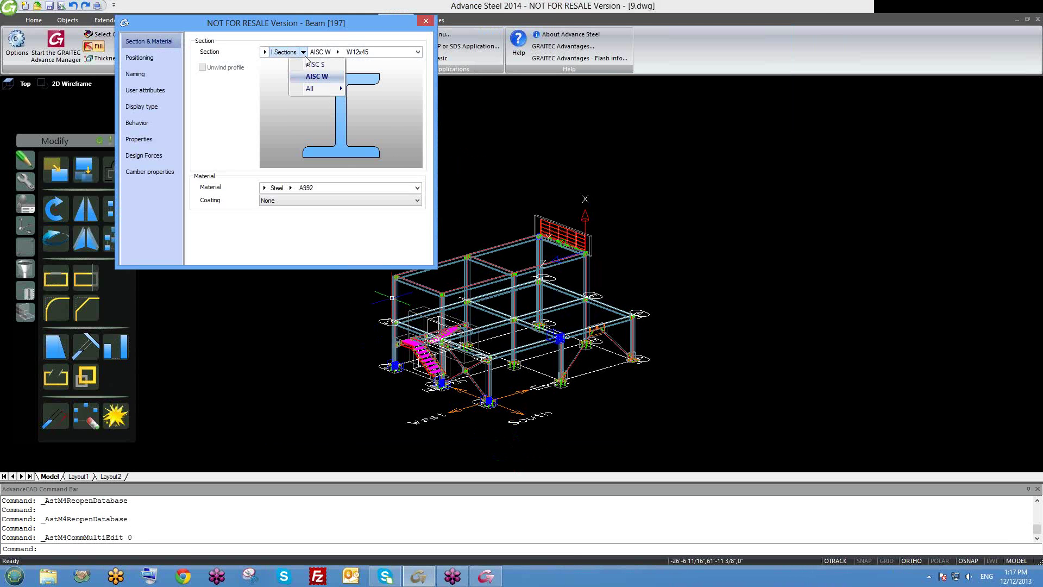
{"action": "left_click", "coordinate": [337, 52]}
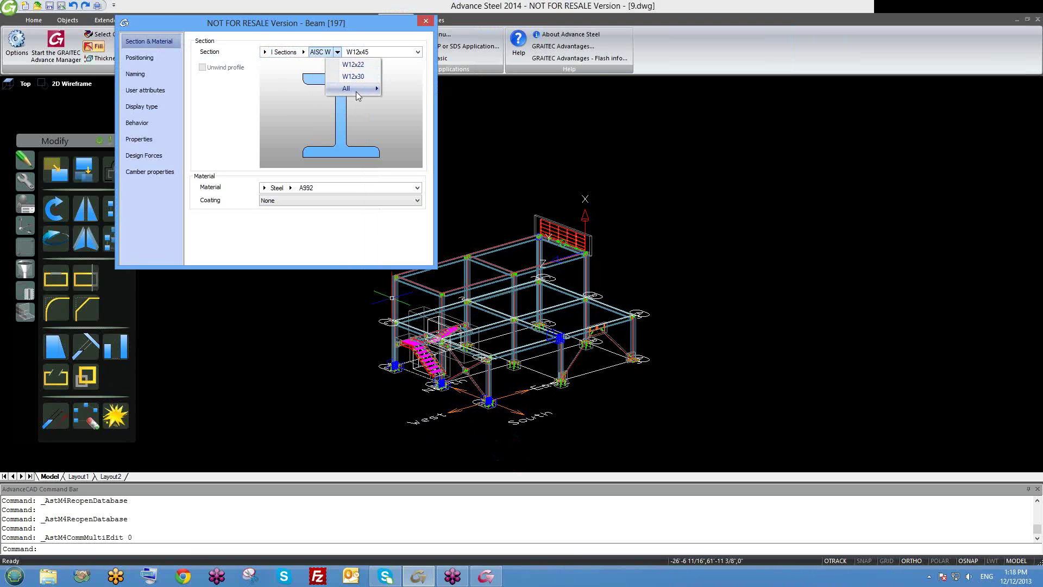
{"action": "mouse_move", "coordinate": [356, 91]}
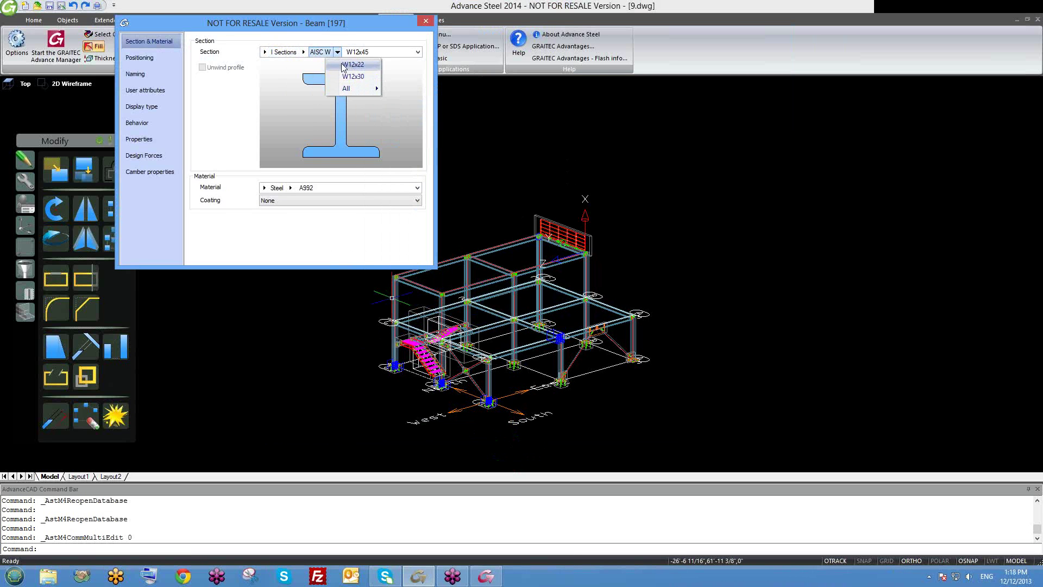
{"action": "left_click", "coordinate": [304, 52]}
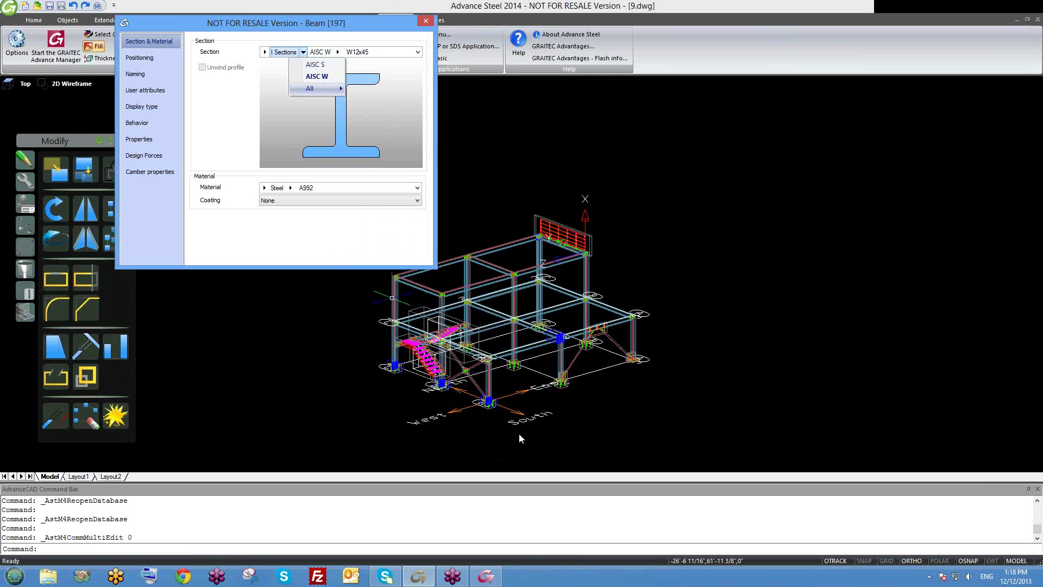
Switch to Advance Manager and view the preferred beam section groups and the preferred classes for I Sections
{"action": "left_click", "coordinate": [427, 582]}
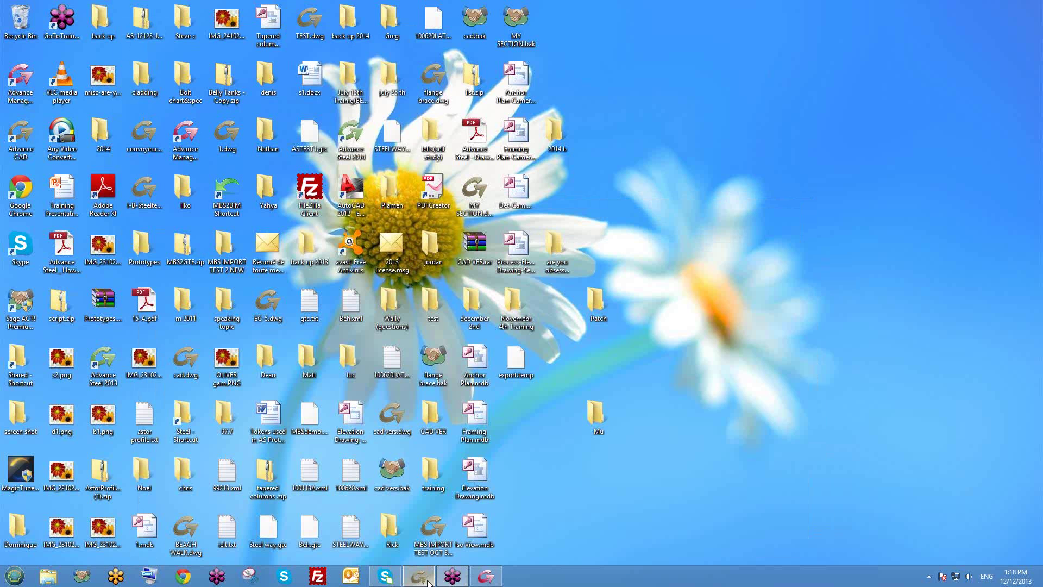
{"action": "left_click", "coordinate": [471, 538]}
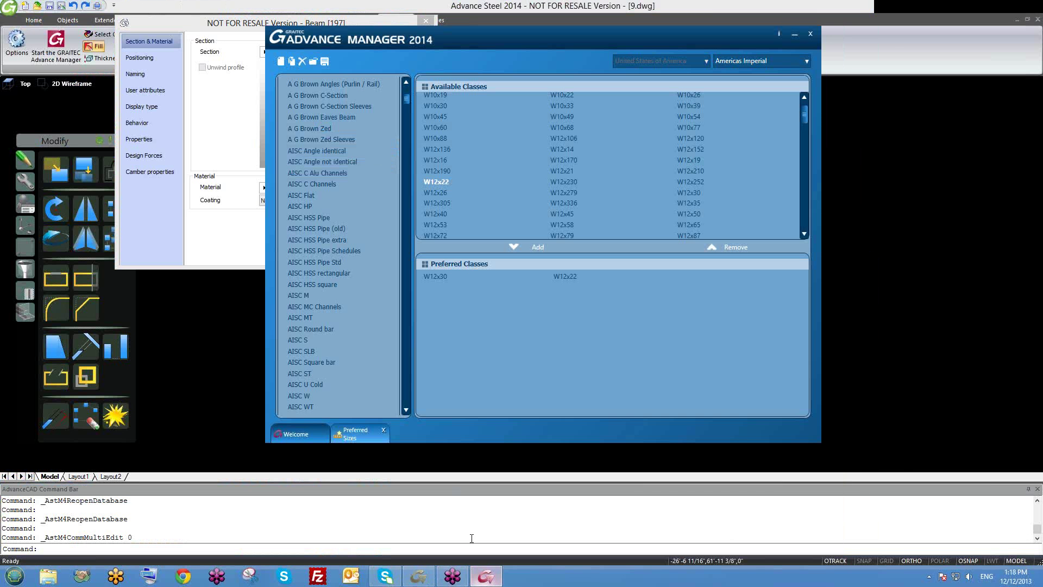
{"action": "scroll", "coordinate": [405, 107], "scroll_direction": "up", "scroll_amount": 5}
{"action": "left_click", "coordinate": [393, 138]}
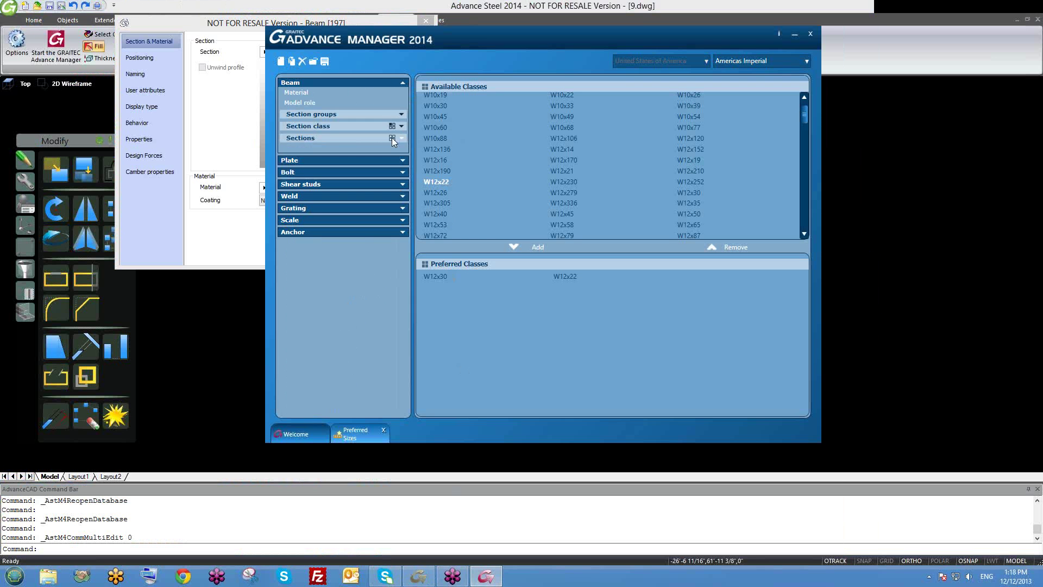
{"action": "left_click", "coordinate": [399, 114]}
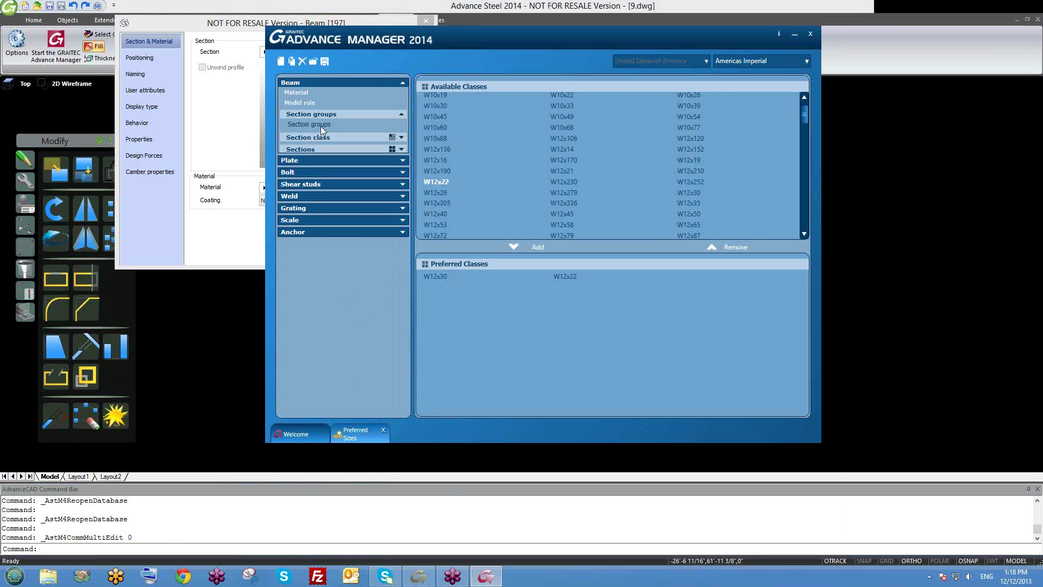
{"action": "left_click", "coordinate": [320, 126]}
{"action": "left_click", "coordinate": [404, 114]}
{"action": "left_click", "coordinate": [401, 125]}
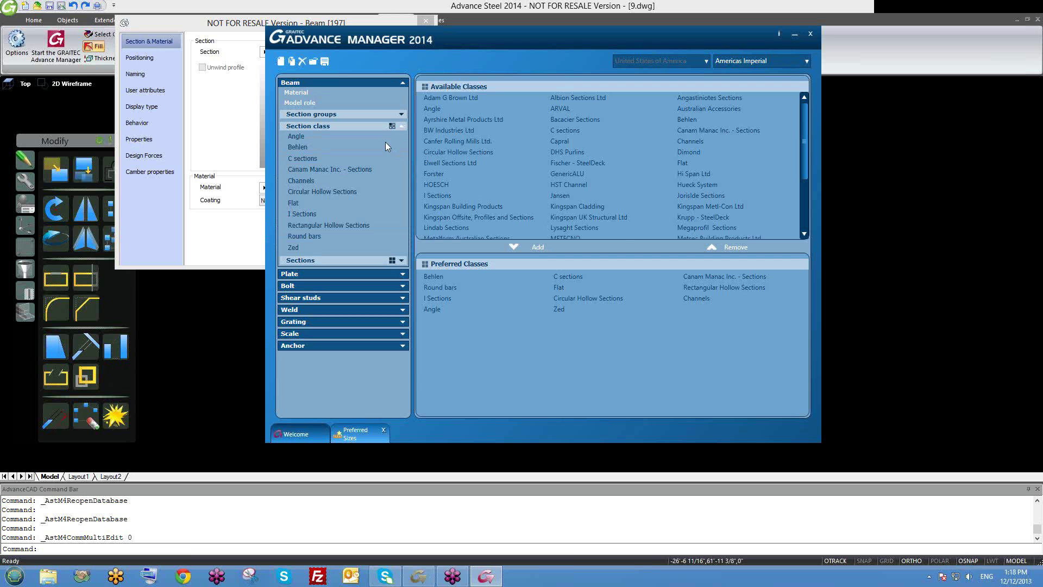
{"action": "left_click", "coordinate": [305, 214]}
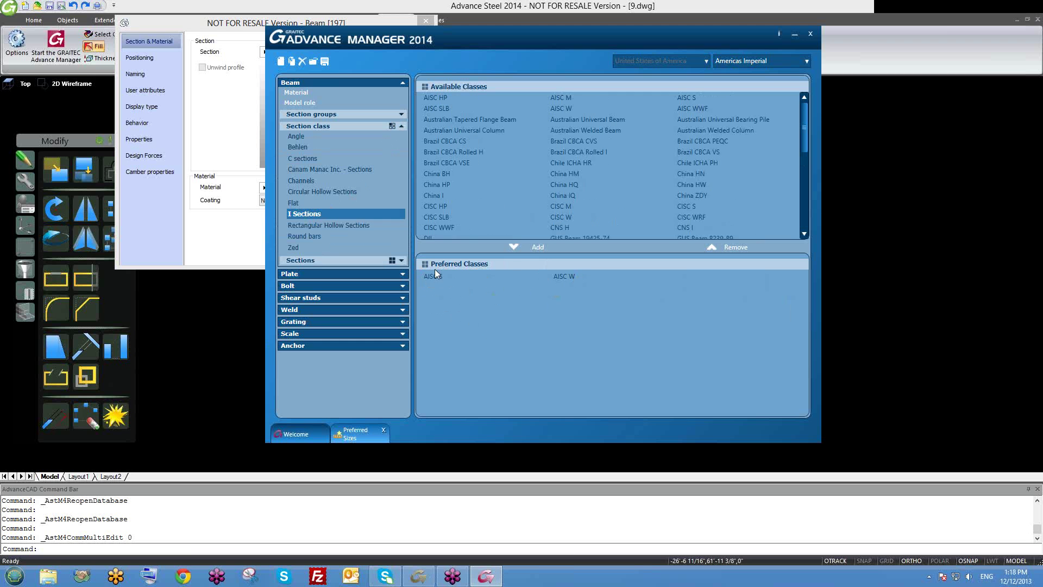
Return to the column's properties in Advance Steel and browse the preferred and complete lists of I Sections classes
{"action": "left_click_drag", "start_coordinate": [568, 43], "coordinate": [730, 27]}
{"action": "left_click", "coordinate": [303, 52]}
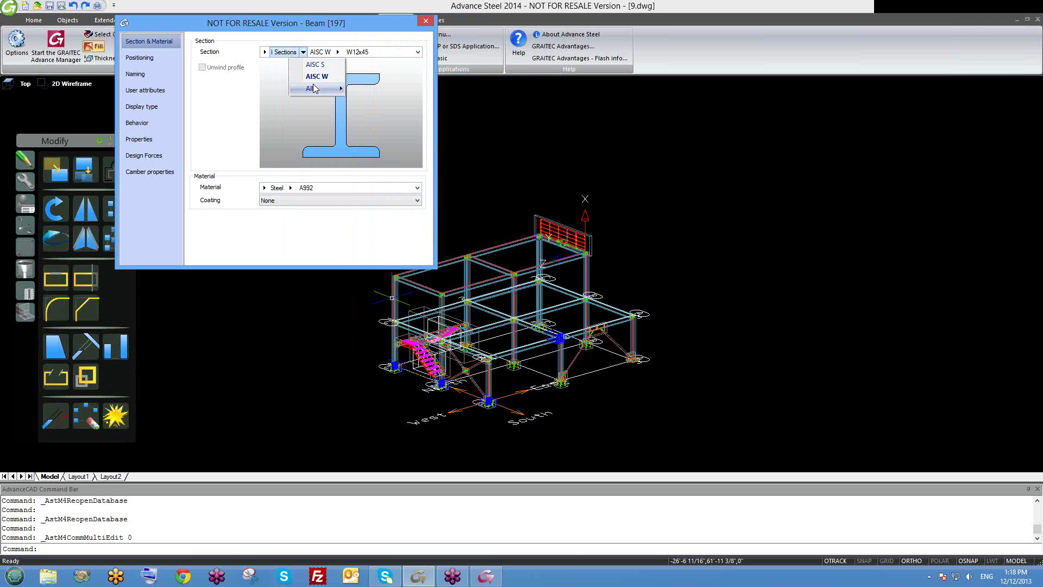
{"action": "mouse_move", "coordinate": [312, 88]}
{"action": "scroll", "coordinate": [433, 274], "scroll_direction": "down", "scroll_amount": 1}
{"action": "scroll", "coordinate": [402, 220], "scroll_direction": "up", "scroll_amount": 1}
{"action": "scroll", "coordinate": [411, 217], "scroll_direction": "down", "scroll_amount": 8}
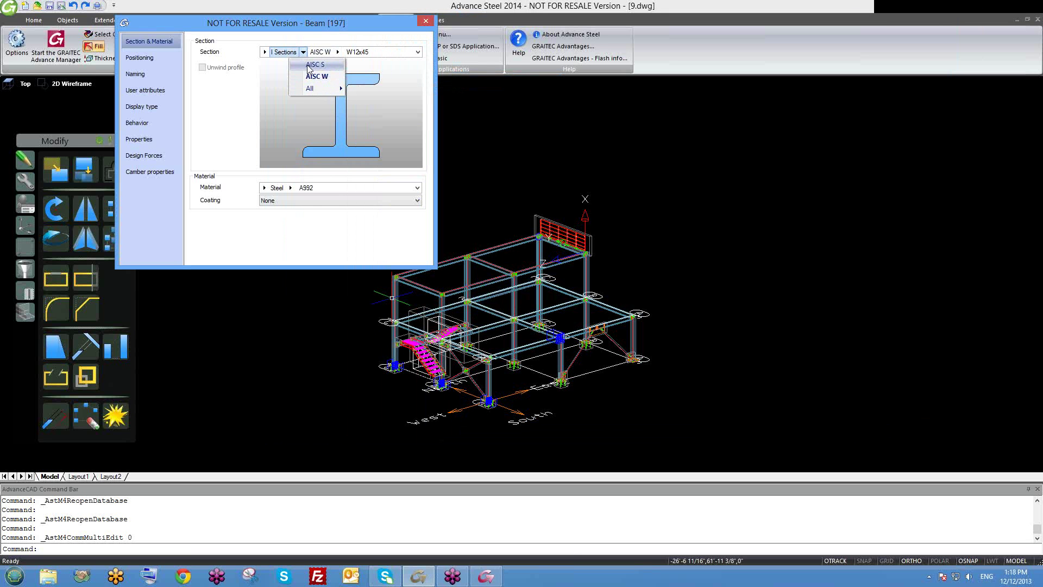
Examine the preferred section groups available for the column's section
{"action": "left_click", "coordinate": [278, 66]}
{"action": "left_click", "coordinate": [263, 52]}
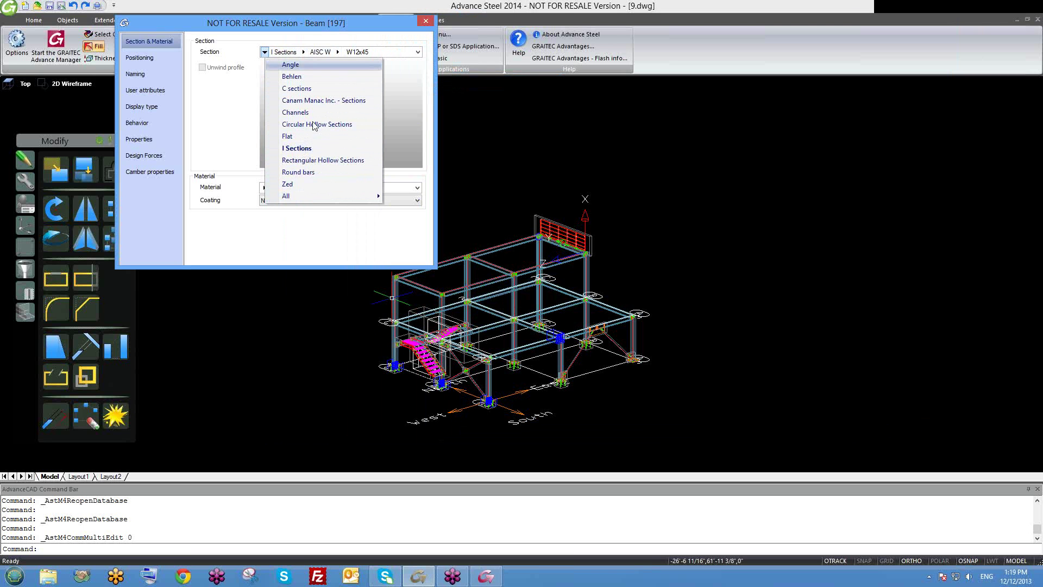
{"action": "left_click", "coordinate": [271, 53]}
{"action": "left_click", "coordinate": [265, 53]}
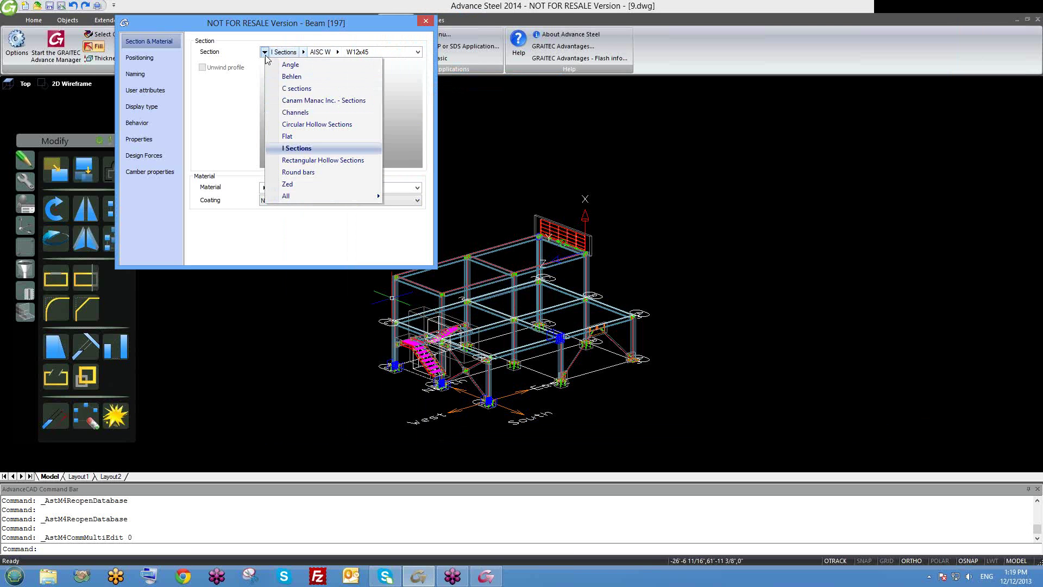
{"action": "left_click", "coordinate": [303, 52]}
{"action": "left_click", "coordinate": [359, 58]}
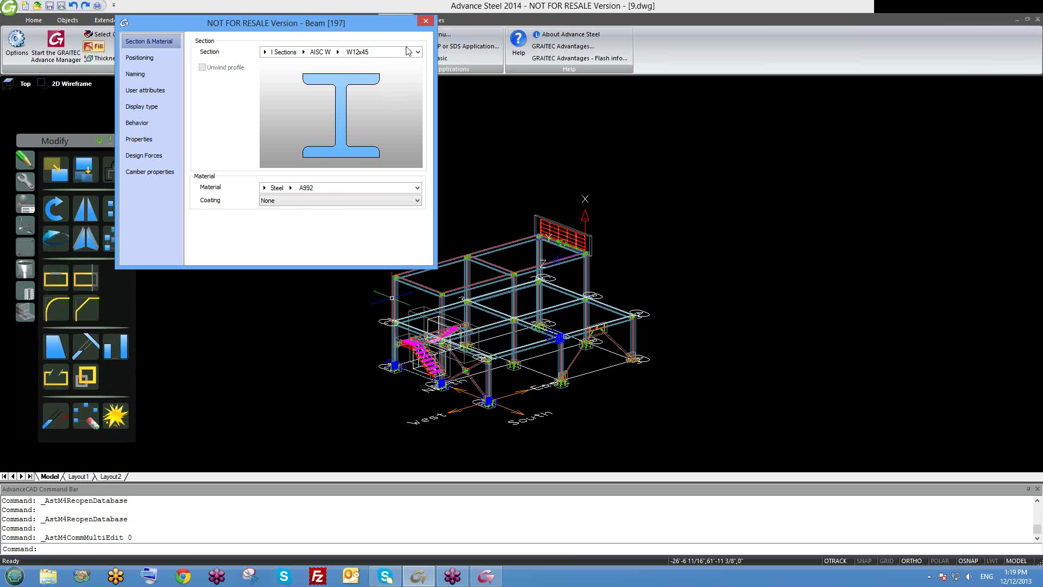
Examine the preferred steel grades available for the column's material
{"action": "left_click", "coordinate": [265, 187]}
{"action": "left_click", "coordinate": [288, 190]}
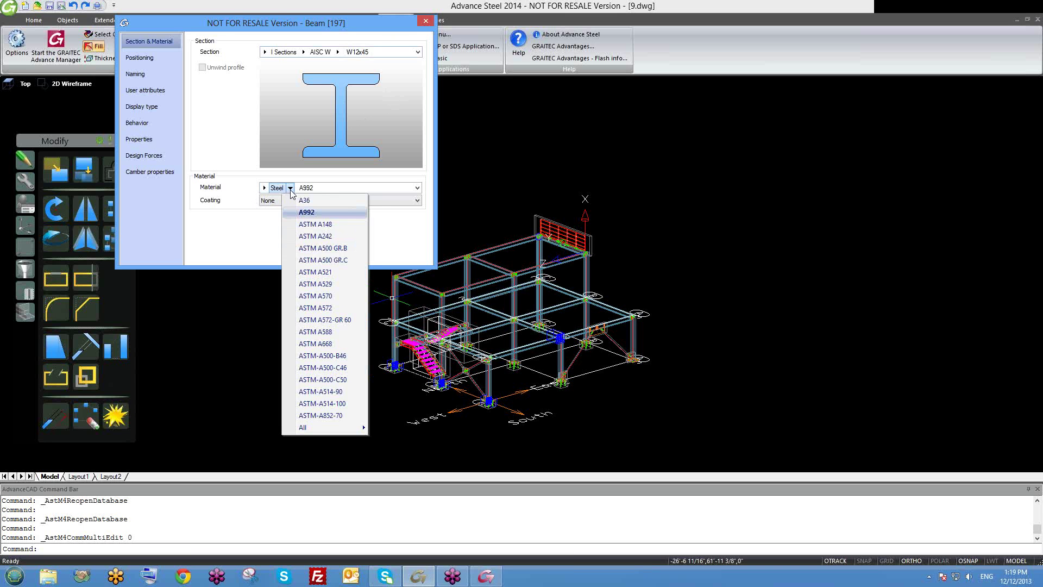
{"action": "left_click", "coordinate": [291, 191]}
{"action": "left_click", "coordinate": [291, 189]}
{"action": "left_click", "coordinate": [291, 189]}
{"action": "left_click", "coordinate": [290, 189]}
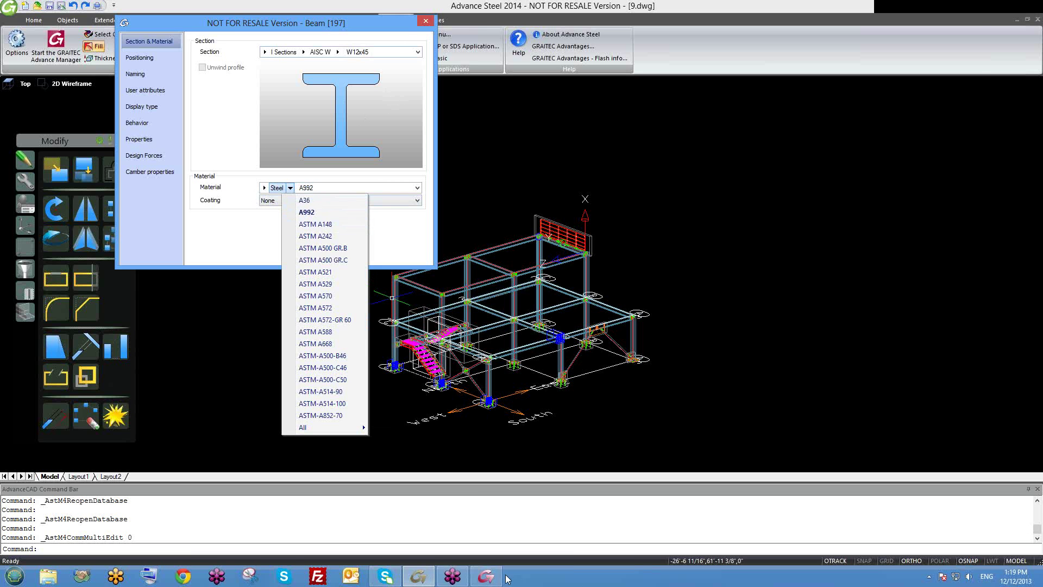
Switch to Advance Manager and view the preferred materials for beams
{"action": "left_click", "coordinate": [486, 579]}
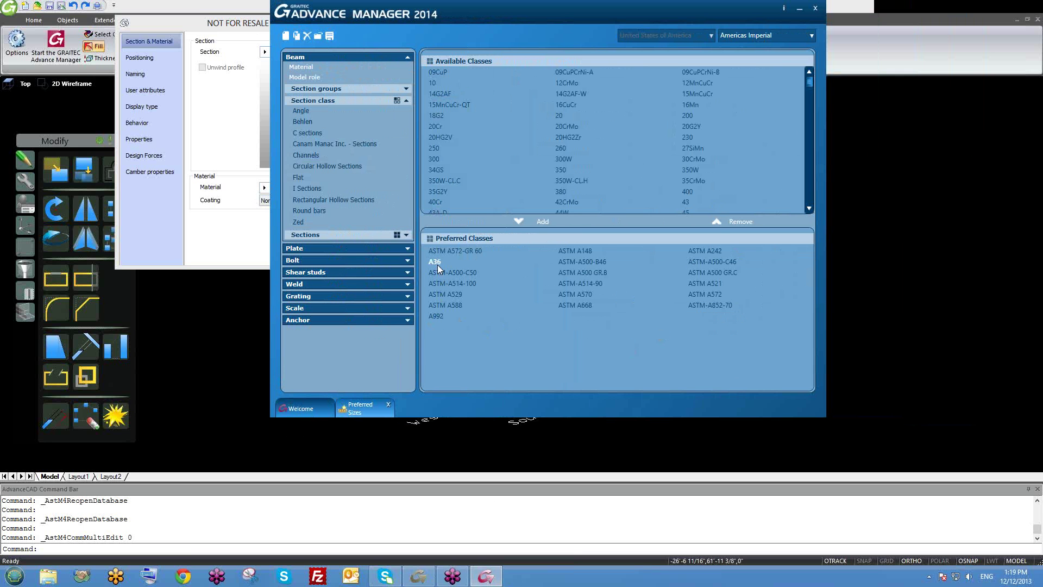
{"action": "left_click", "coordinate": [406, 89]}
{"action": "left_click", "coordinate": [406, 88]}
{"action": "left_click", "coordinate": [407, 59]}
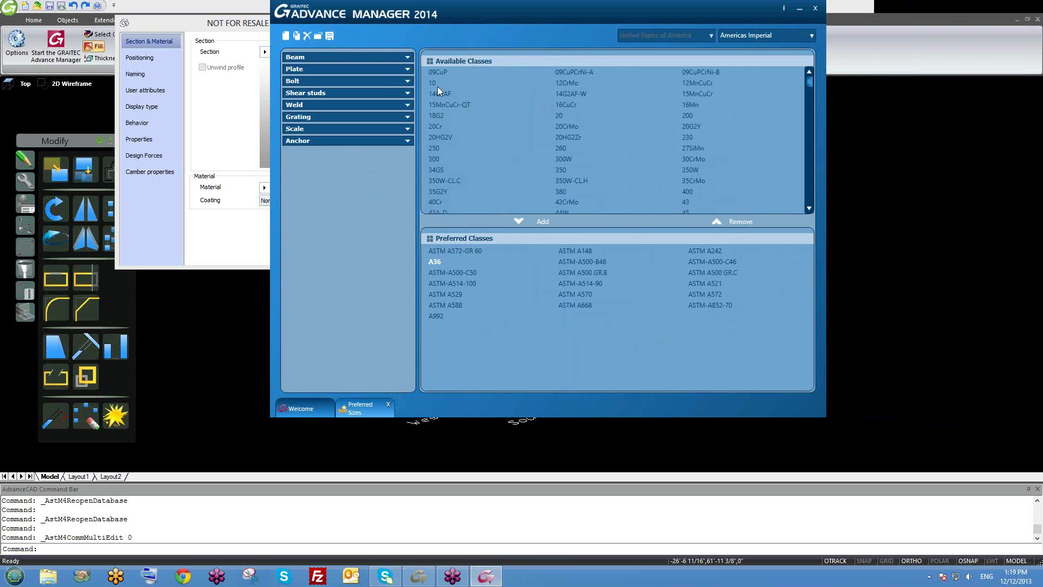
{"action": "left_click", "coordinate": [406, 60]}
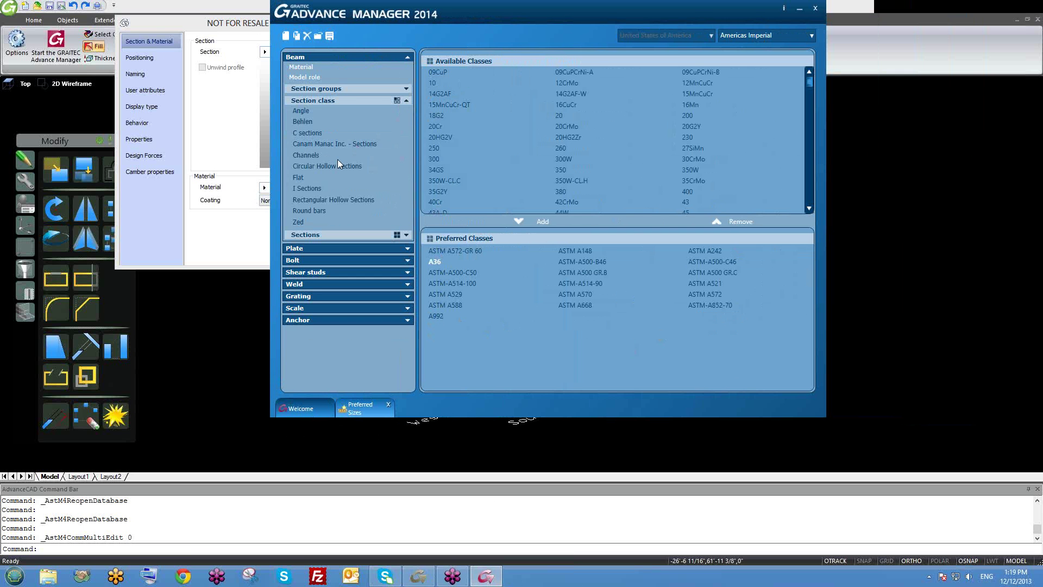
View the preferred section groups and the preferred model roles for beams
{"action": "left_click", "coordinate": [407, 100]}
{"action": "left_click", "coordinate": [406, 88]}
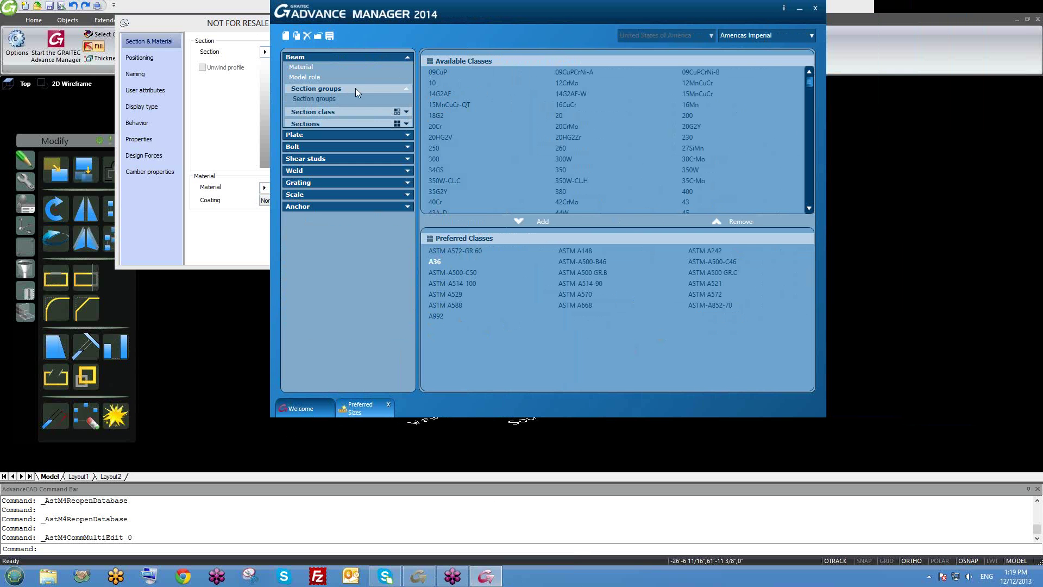
{"action": "left_click", "coordinate": [321, 99]}
{"action": "left_click", "coordinate": [407, 90]}
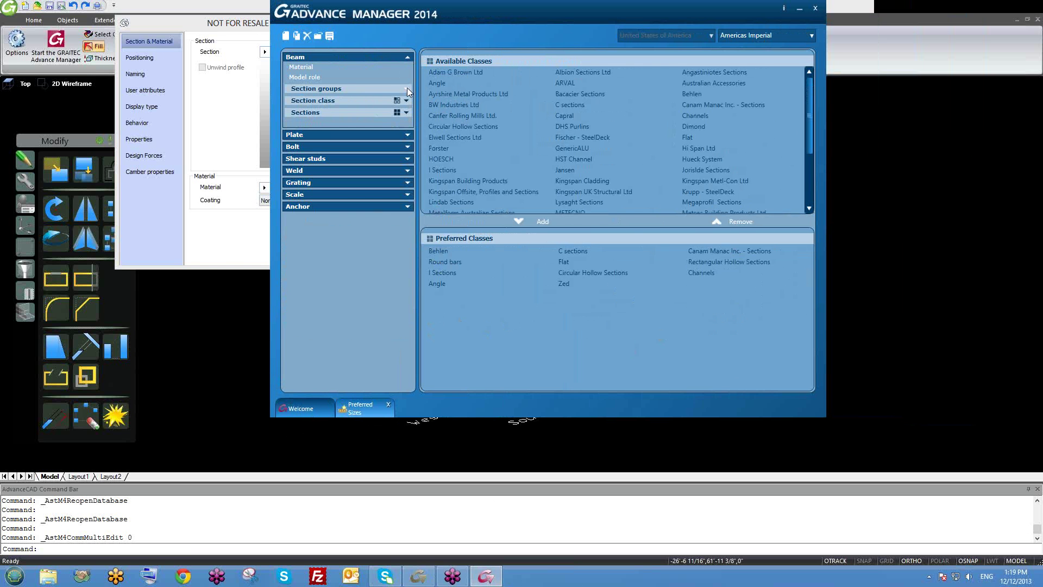
{"action": "left_click", "coordinate": [313, 76]}
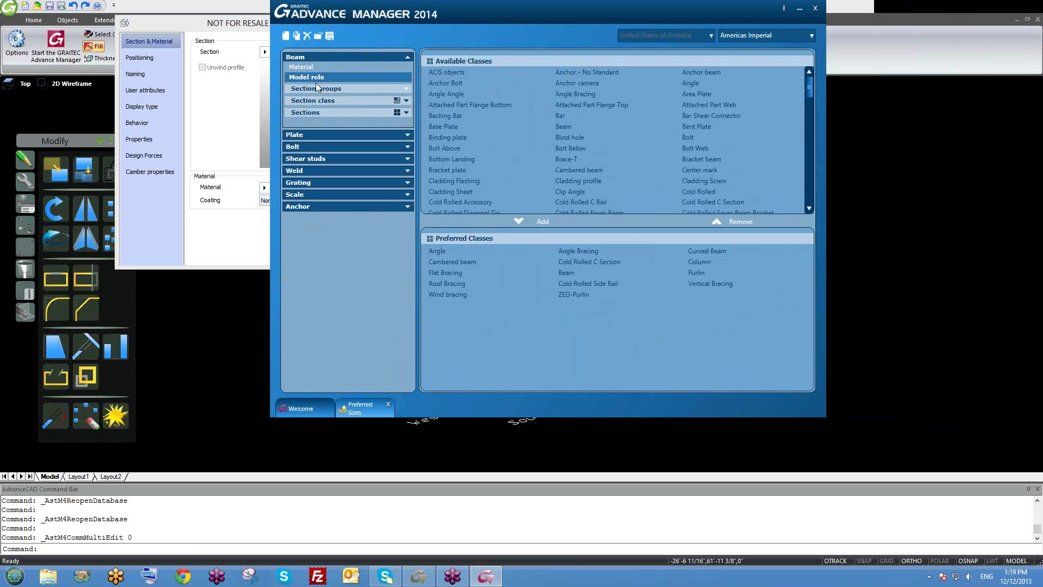
Close Preferred Sizes and load the Advance Steel databases in the Table editor
{"action": "left_click", "coordinate": [388, 405]}
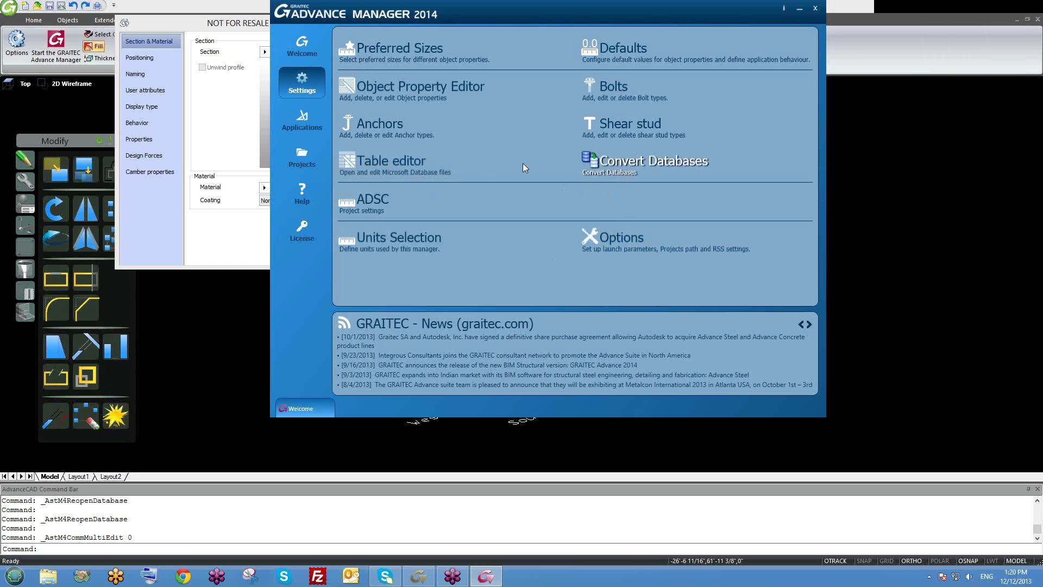
{"action": "left_click", "coordinate": [399, 171]}
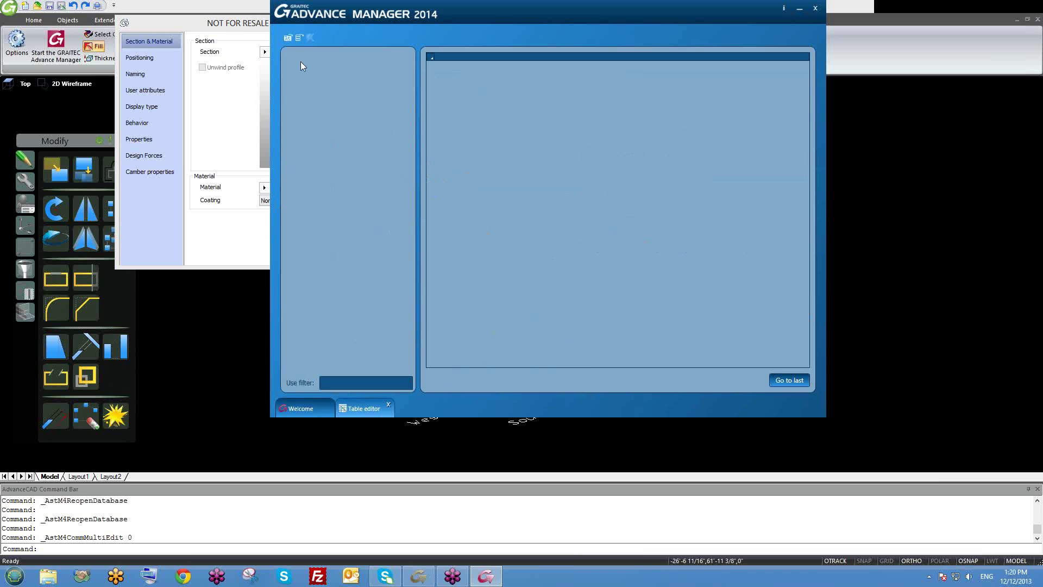
{"action": "left_click", "coordinate": [288, 37]}
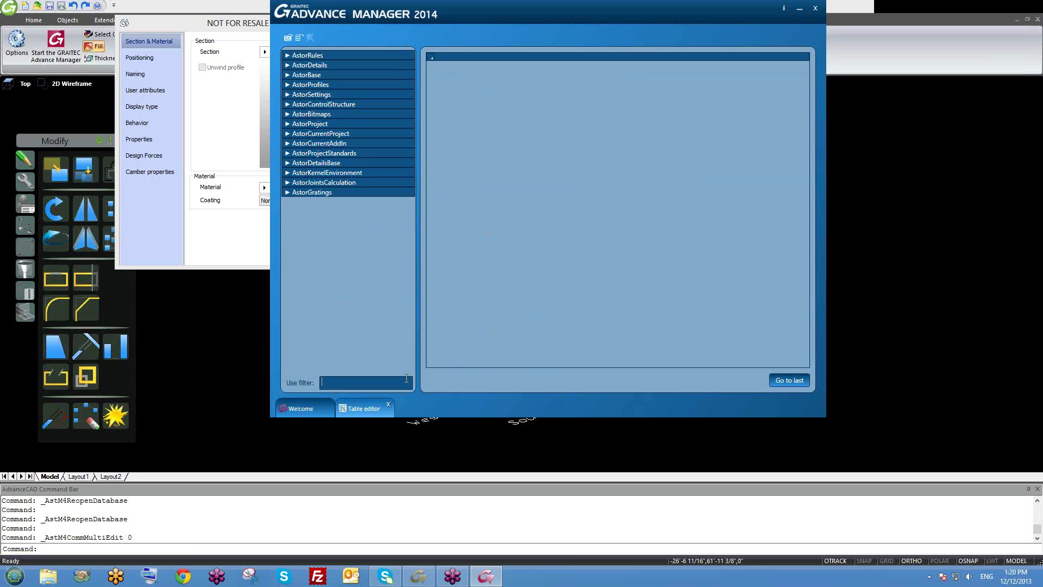
Filter the database tables by "role" and open the ModelRole table of AstorBase
{"action": "type", "text": "o"}
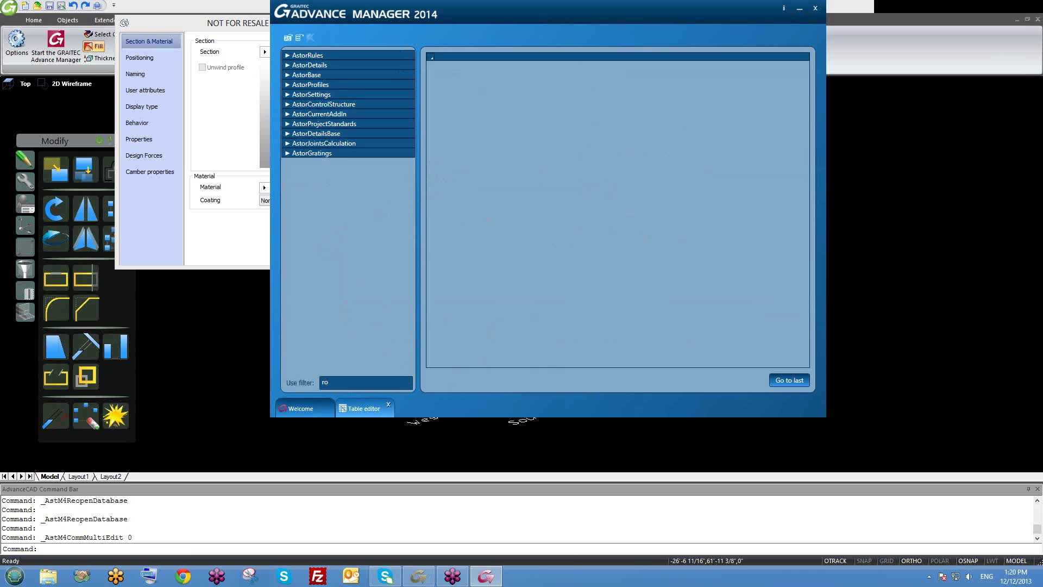
{"action": "type", "text": "l"}
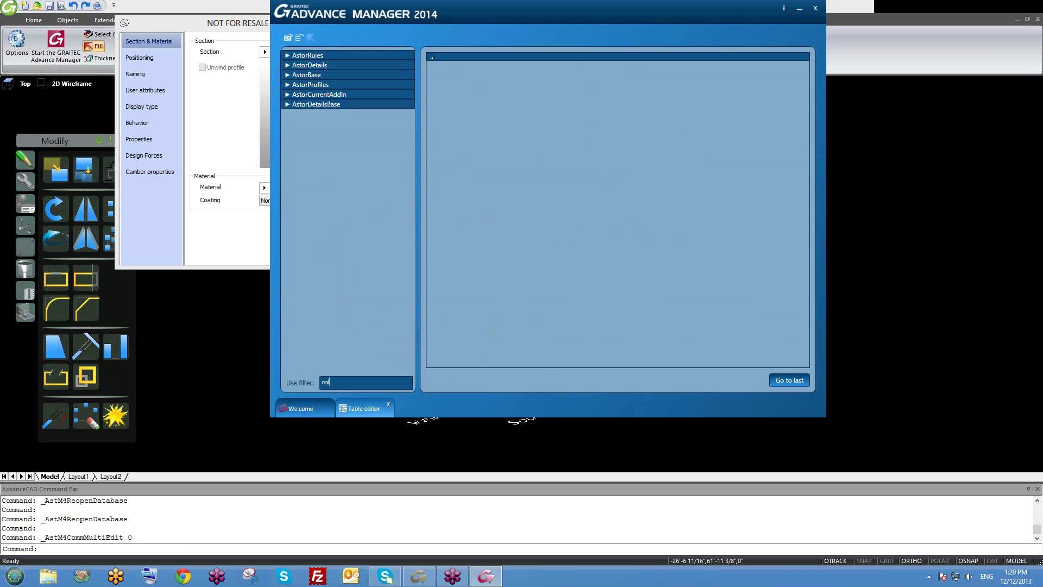
{"action": "type", "text": "e"}
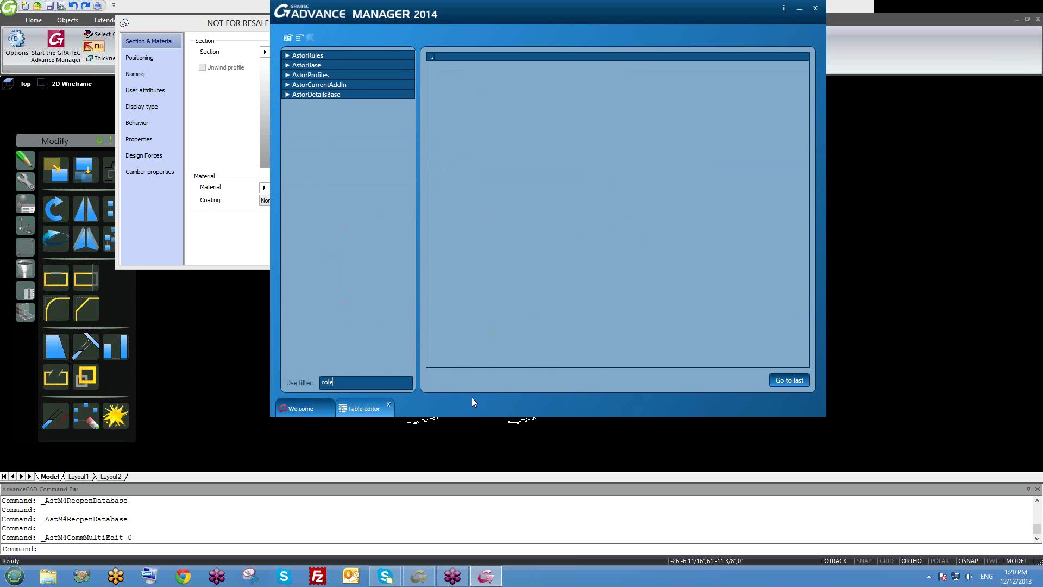
{"action": "left_click", "coordinate": [287, 66]}
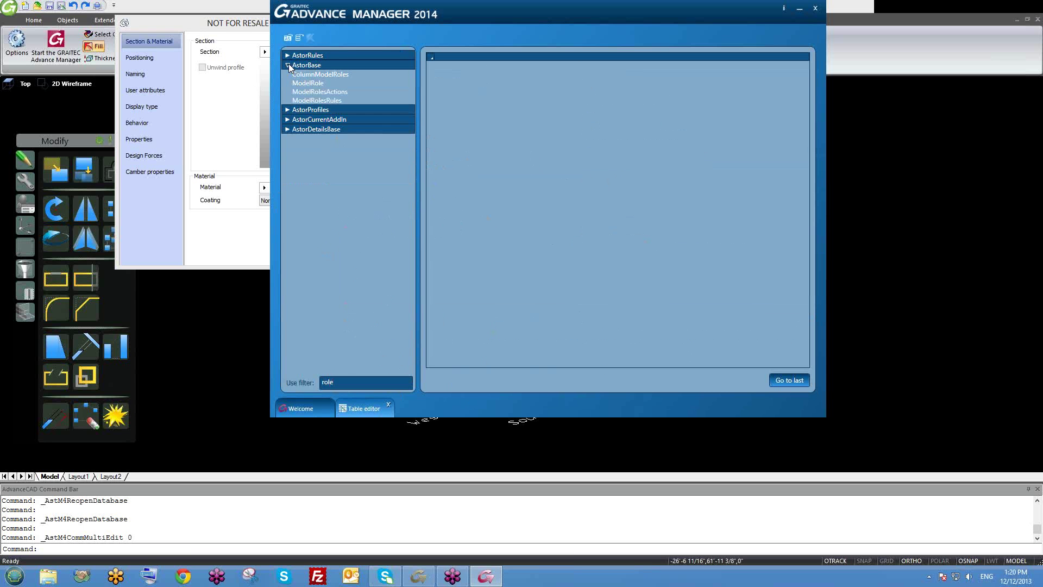
{"action": "left_click", "coordinate": [312, 83]}
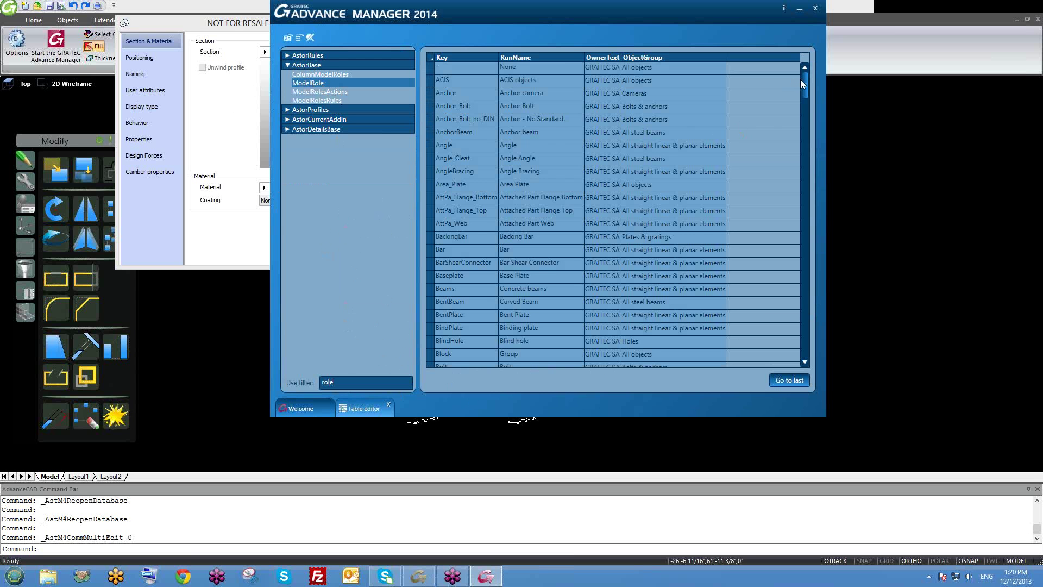
Examine the end of the ModelRole table, including the empty row for a new role and the Z_Purlin object group
{"action": "left_click_drag", "start_coordinate": [803, 80], "coordinate": [811, 350]}
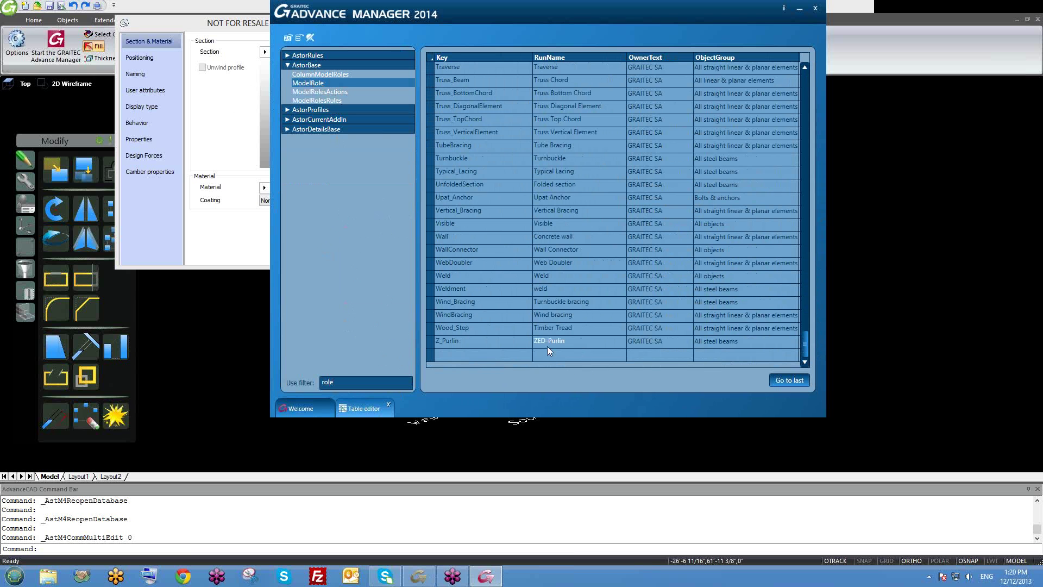
{"action": "left_click", "coordinate": [492, 358]}
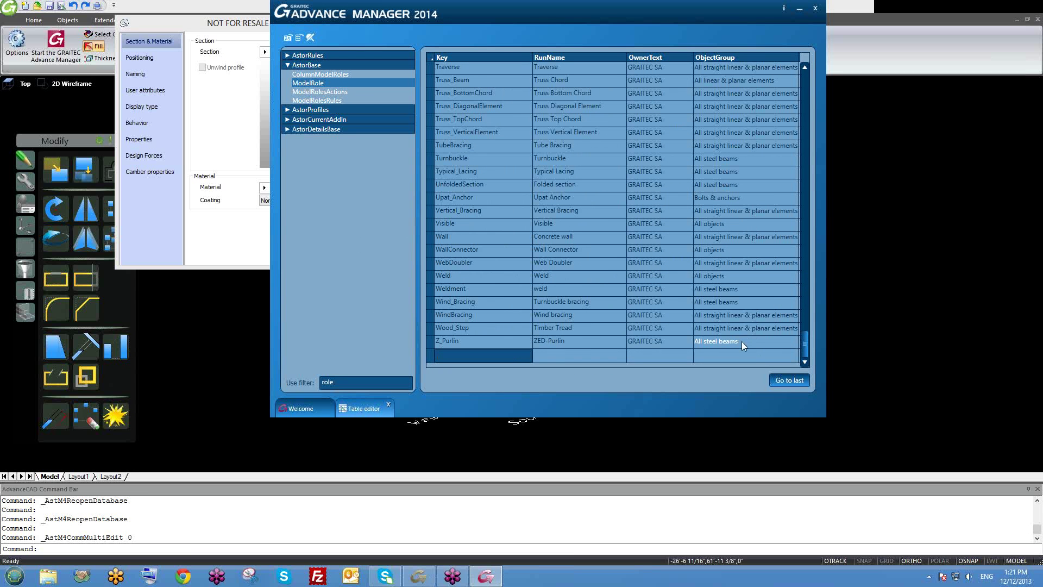
{"action": "left_click", "coordinate": [761, 343]}
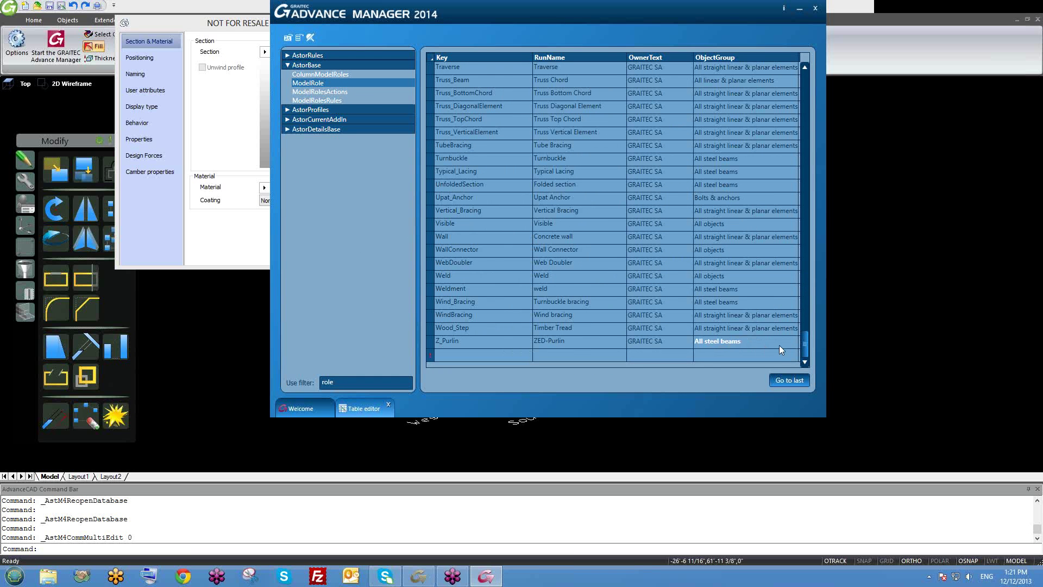
Add a new role at the end of the ModelRole table with Key and RunName both set to web-1
{"action": "left_click", "coordinate": [503, 351]}
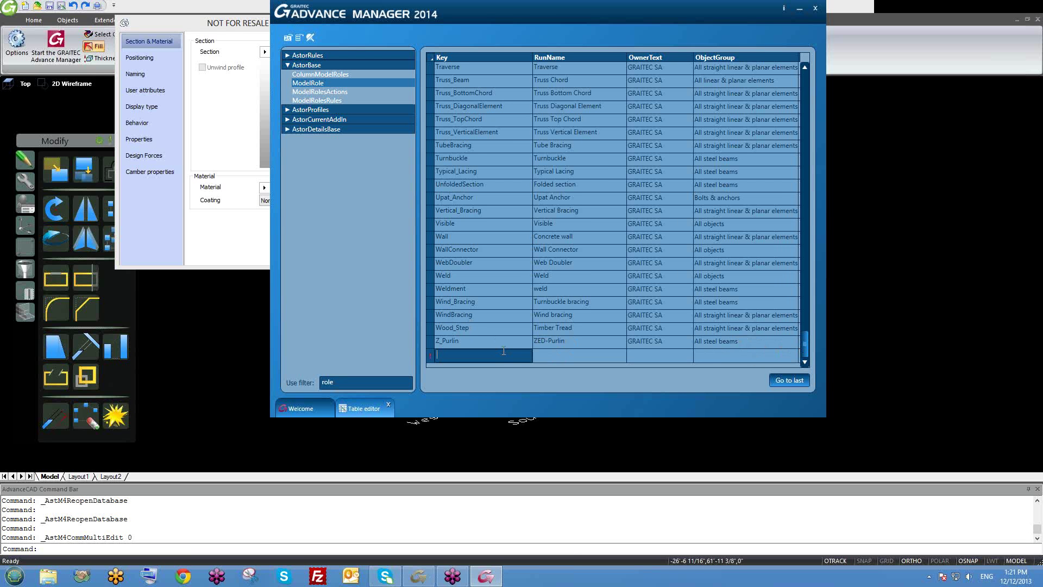
{"action": "type", "text": "web-1"}
{"action": "left_click", "coordinate": [600, 356]}
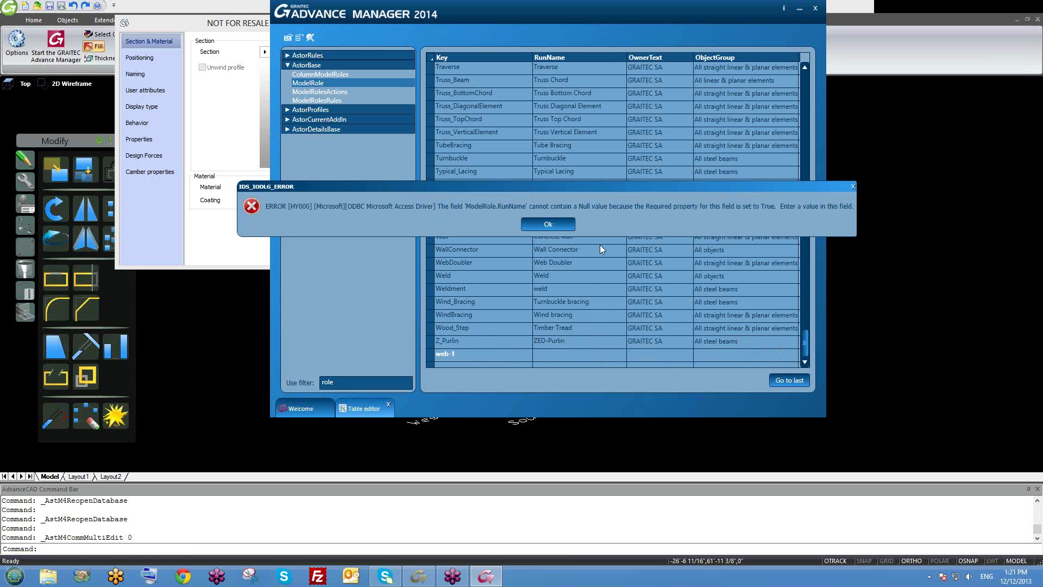
{"action": "left_click", "coordinate": [563, 224]}
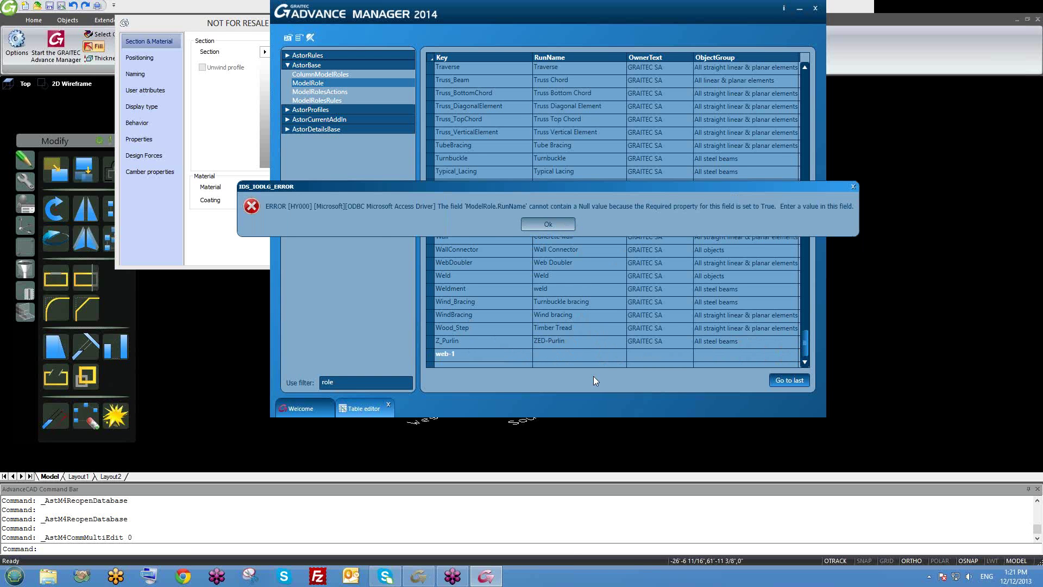
{"action": "left_click", "coordinate": [563, 354]}
{"action": "type", "text": "web1"}
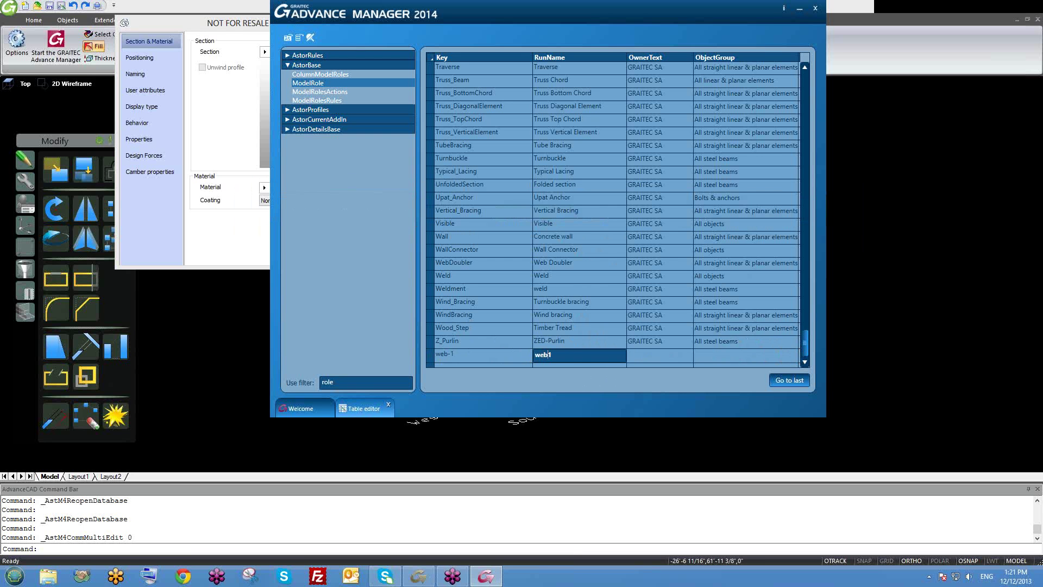
{"action": "type", "text": "-"}
{"action": "key", "text": "Return"}
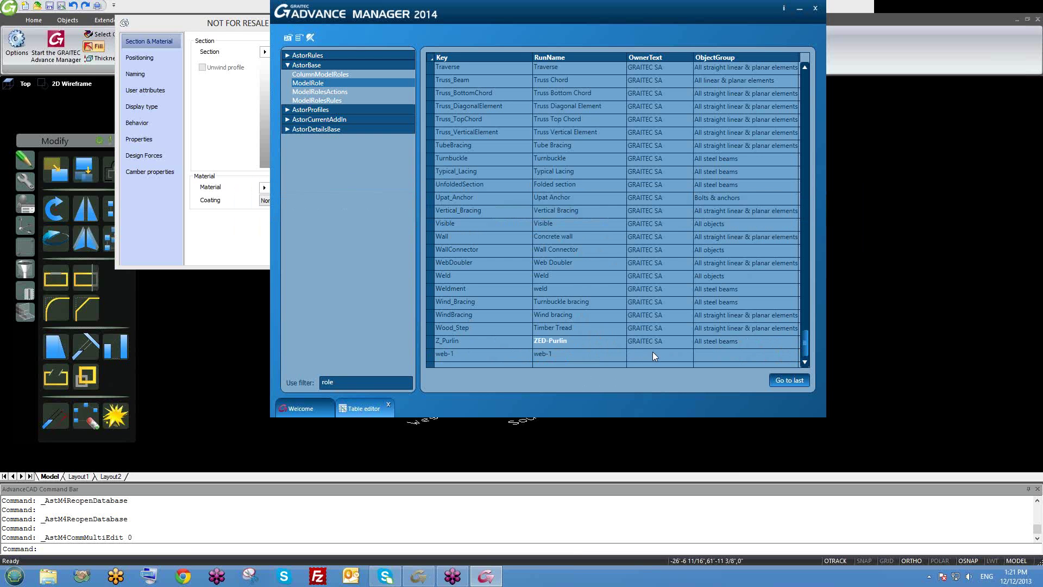
Set the web-1 role's OwnerText to 1Techno and its ObjectGroup to All steel beams
{"action": "left_click", "coordinate": [653, 351]}
{"action": "left_click", "coordinate": [689, 355]}
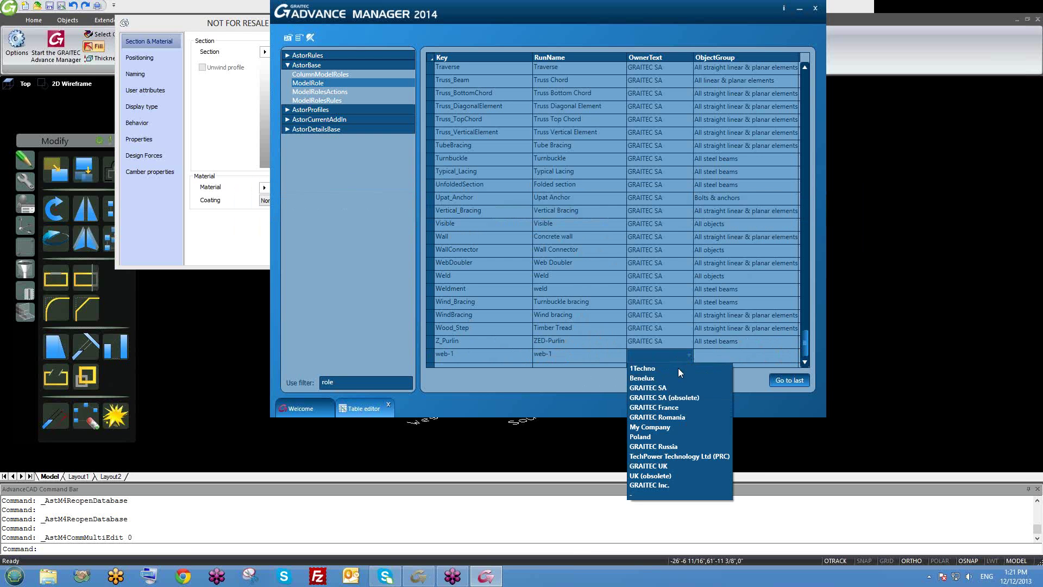
{"action": "left_click", "coordinate": [670, 369]}
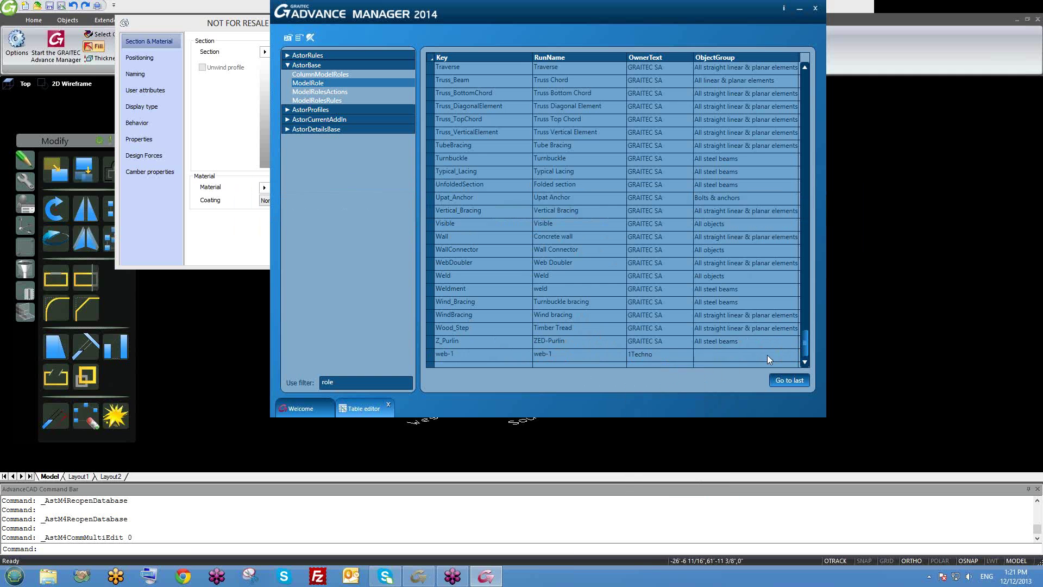
{"action": "left_click", "coordinate": [767, 356]}
{"action": "left_click", "coordinate": [797, 356]}
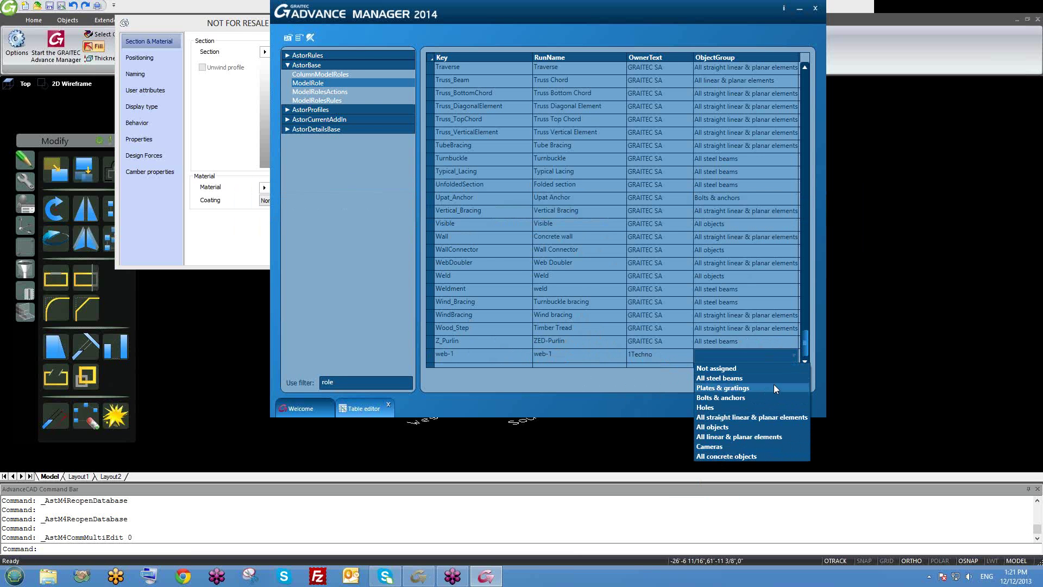
{"action": "left_click", "coordinate": [744, 379]}
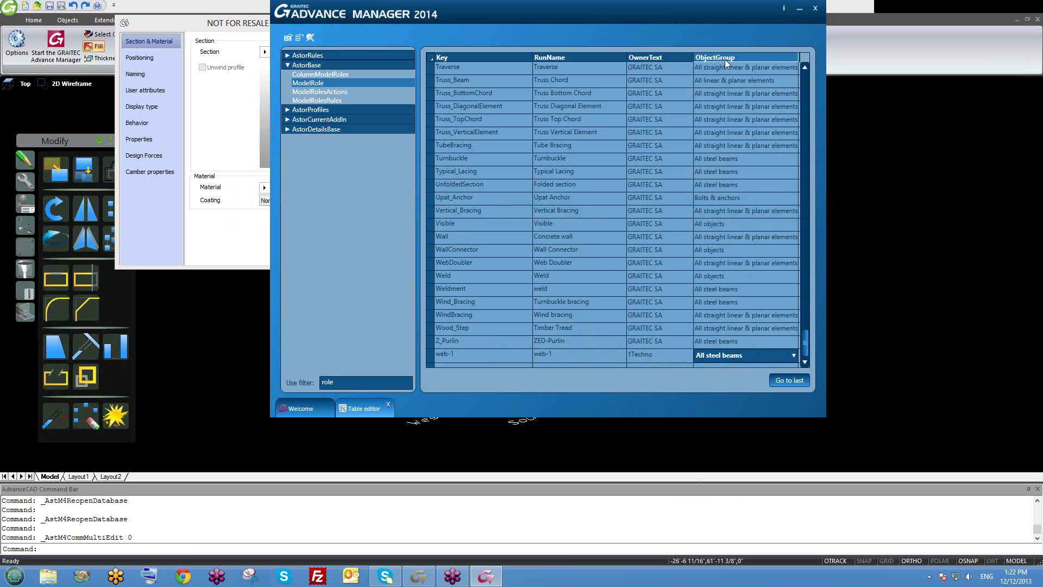
Examine the existing role names and object groups from the start to the end of the ModelRole table
{"action": "left_click_drag", "start_coordinate": [803, 347], "coordinate": [791, 80]}
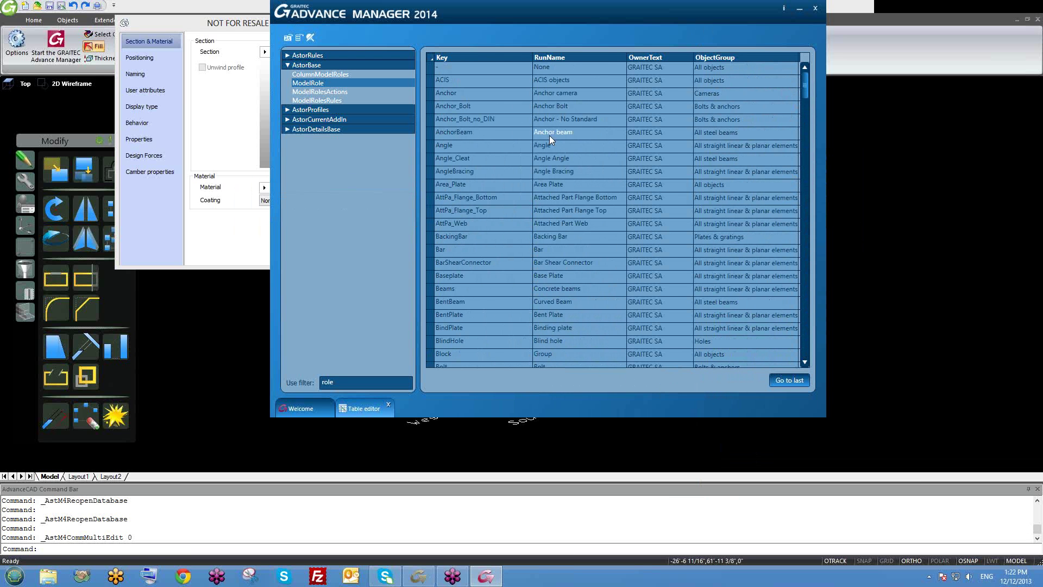
{"action": "scroll", "coordinate": [525, 250], "scroll_direction": "down", "scroll_amount": 3}
{"action": "scroll", "coordinate": [512, 283], "scroll_direction": "down", "scroll_amount": 15}
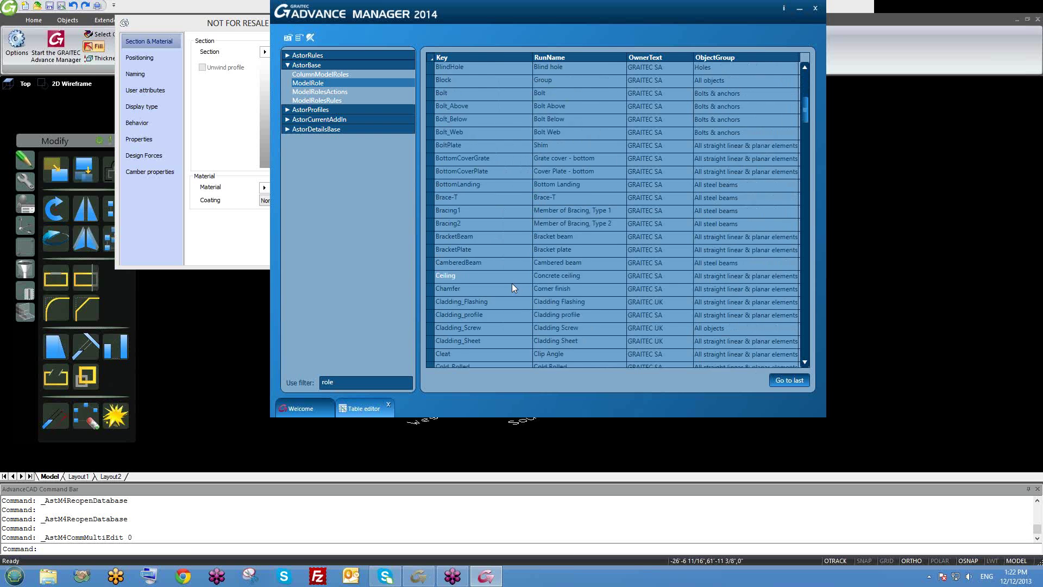
{"action": "scroll", "coordinate": [504, 298], "scroll_direction": "down", "scroll_amount": 3}
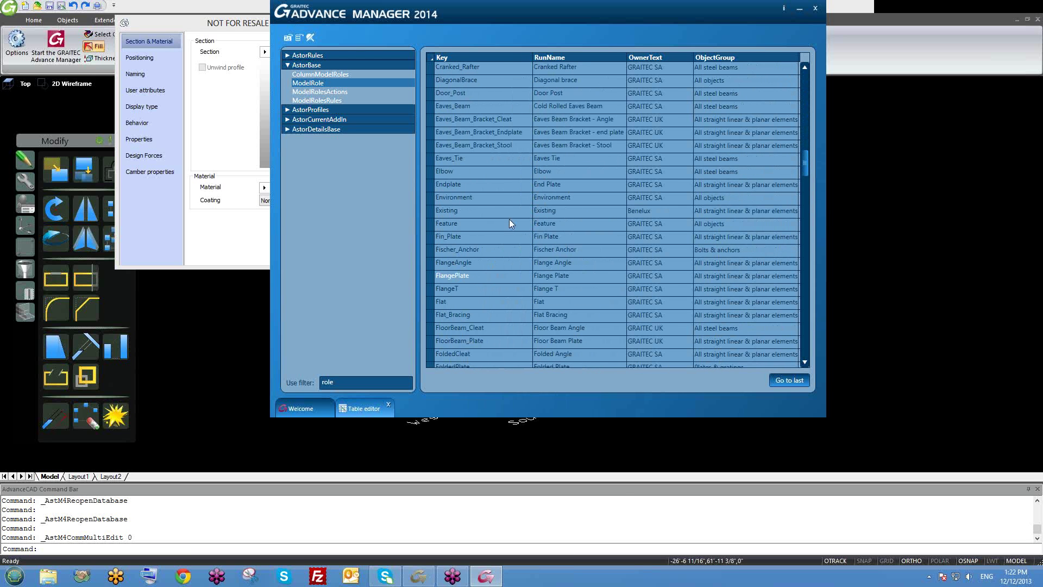
{"action": "scroll", "coordinate": [507, 258], "scroll_direction": "down", "scroll_amount": 3}
{"action": "scroll", "coordinate": [488, 279], "scroll_direction": "down", "scroll_amount": 12}
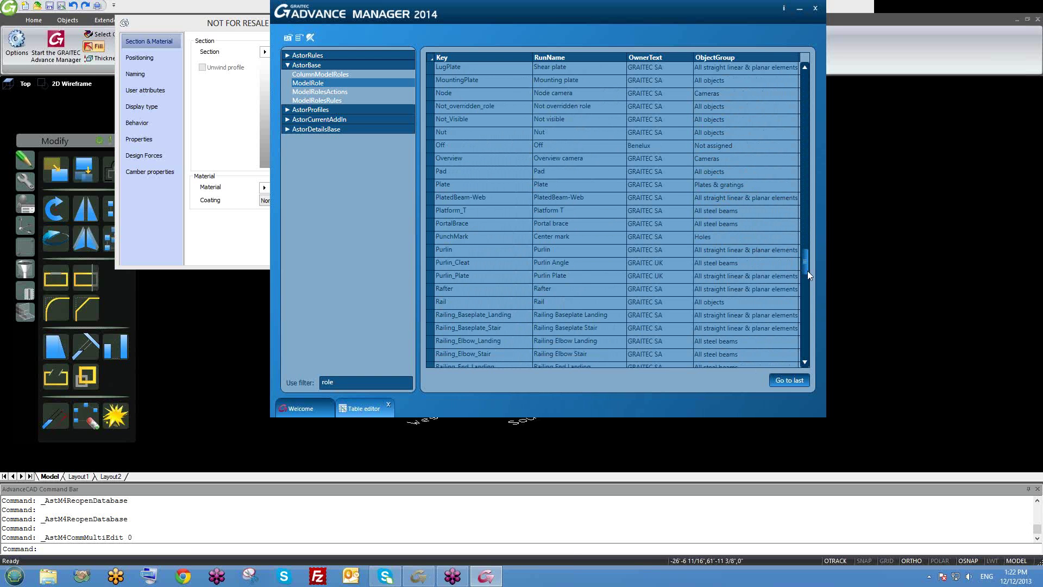
{"action": "left_click_drag", "start_coordinate": [807, 271], "coordinate": [818, 347]}
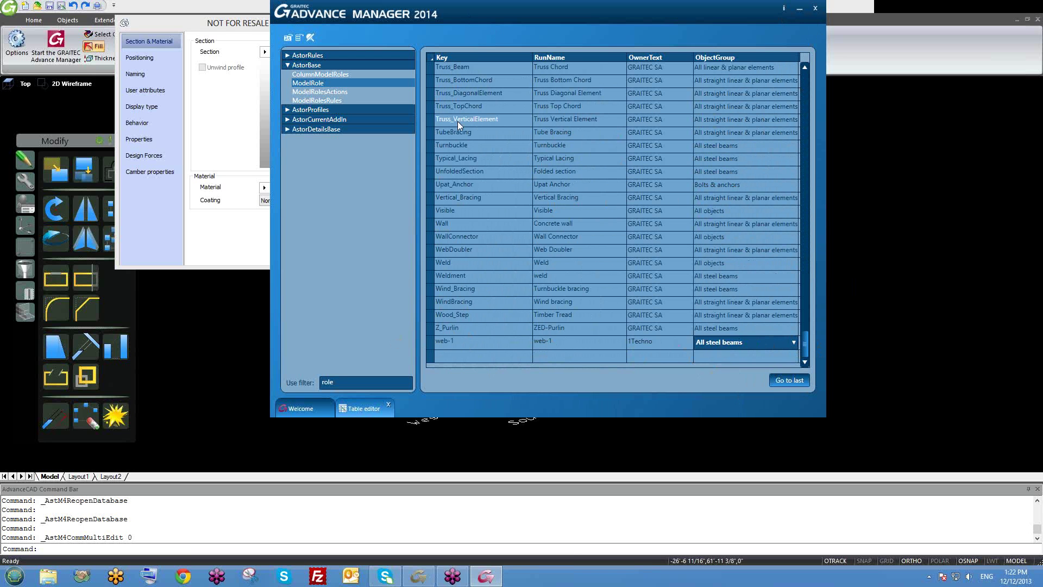
Return to Advance Steel, close the beam properties and update the defaults to reload the database
{"action": "left_click", "coordinate": [797, 12]}
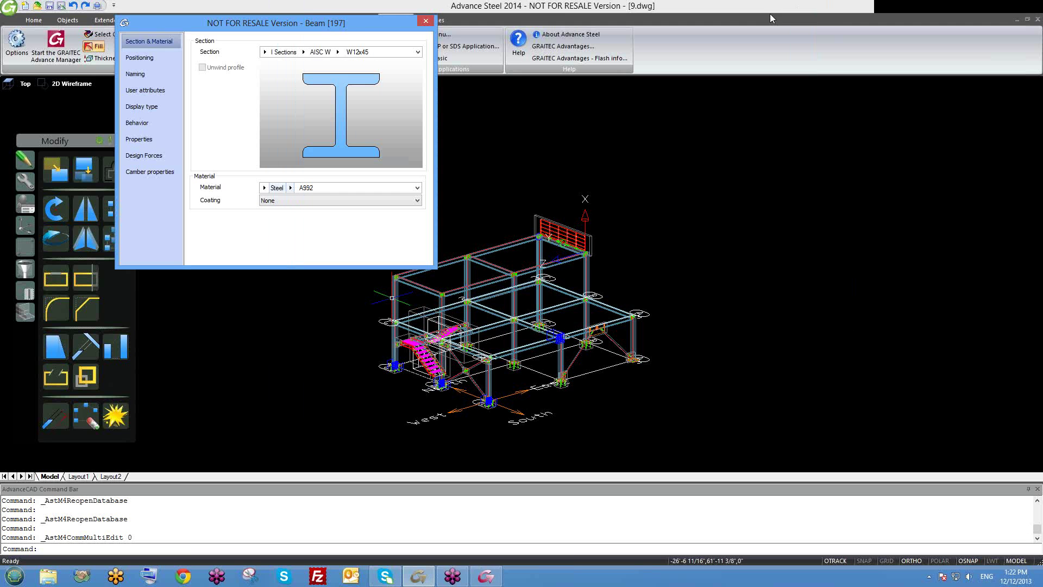
{"action": "left_click", "coordinate": [426, 21]}
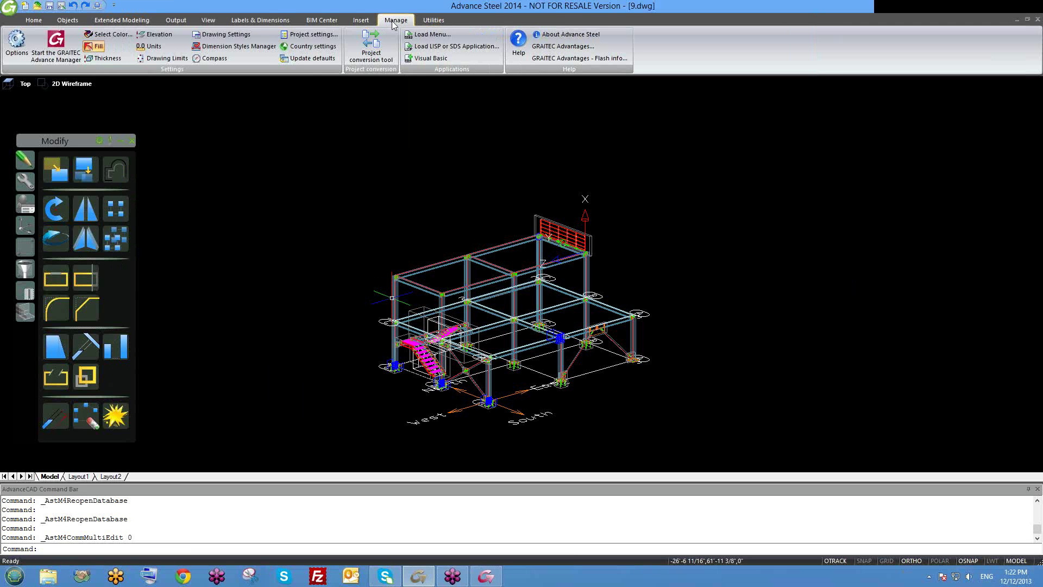
{"action": "left_click", "coordinate": [303, 59]}
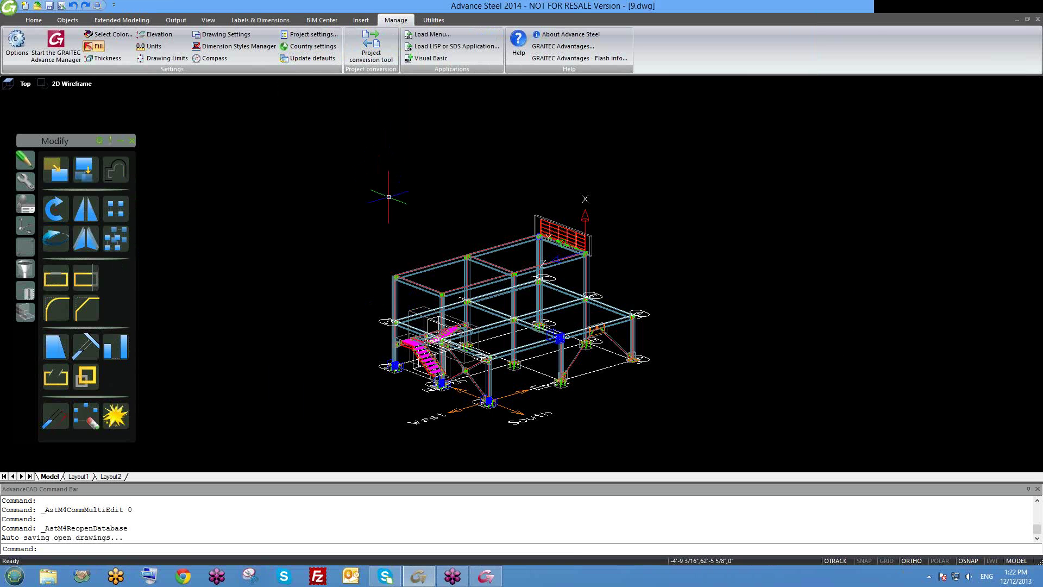
Open the naming properties of the column at the model's east corner and set its model role to Wind bracing from the full role list
{"action": "scroll", "coordinate": [597, 334], "scroll_direction": "up", "scroll_amount": 2}
{"action": "double_click", "coordinate": [642, 333]}
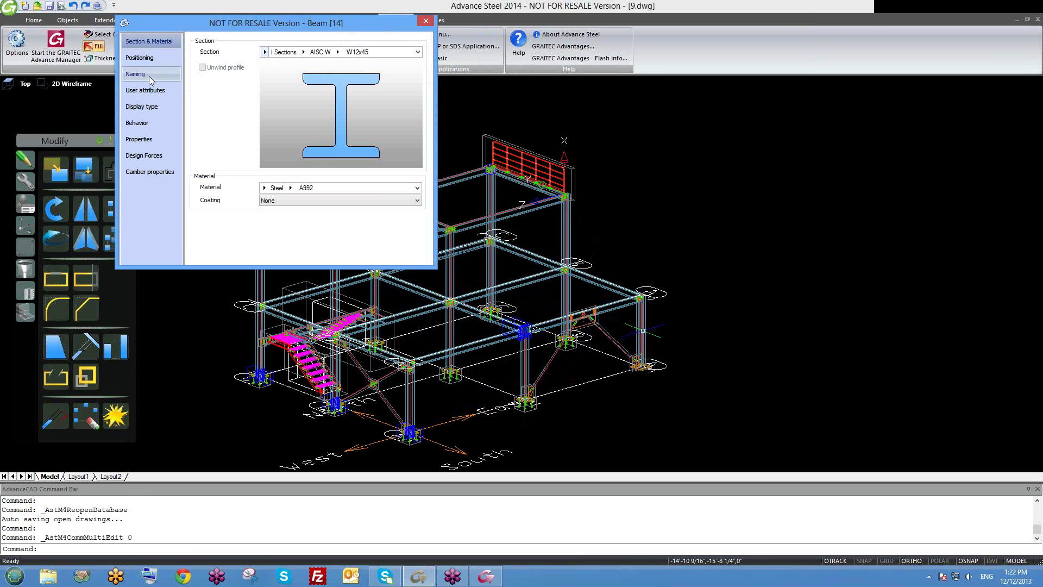
{"action": "left_click", "coordinate": [151, 76]}
{"action": "left_click", "coordinate": [378, 181]}
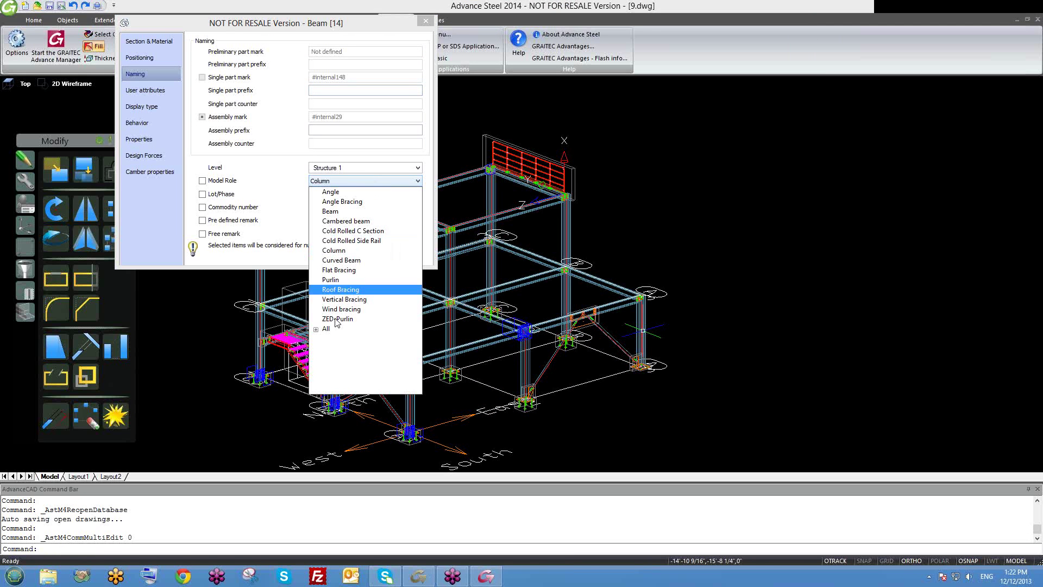
{"action": "left_click", "coordinate": [316, 329]}
{"action": "scroll", "coordinate": [330, 333], "scroll_direction": "down", "scroll_amount": 15}
{"action": "left_click", "coordinate": [356, 328]}
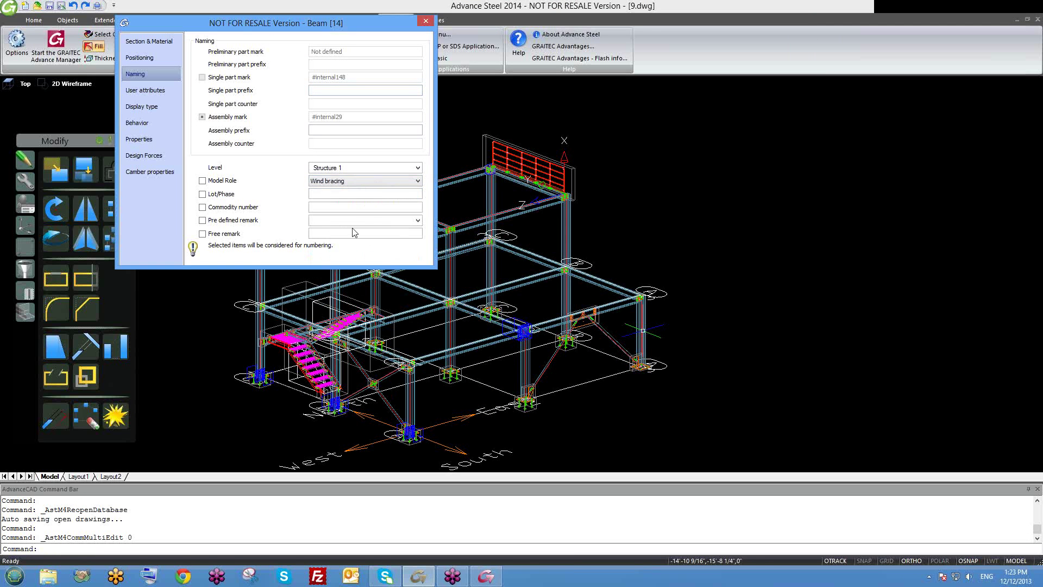
Set the column's model role to Wall Connector
{"action": "left_click", "coordinate": [361, 182]}
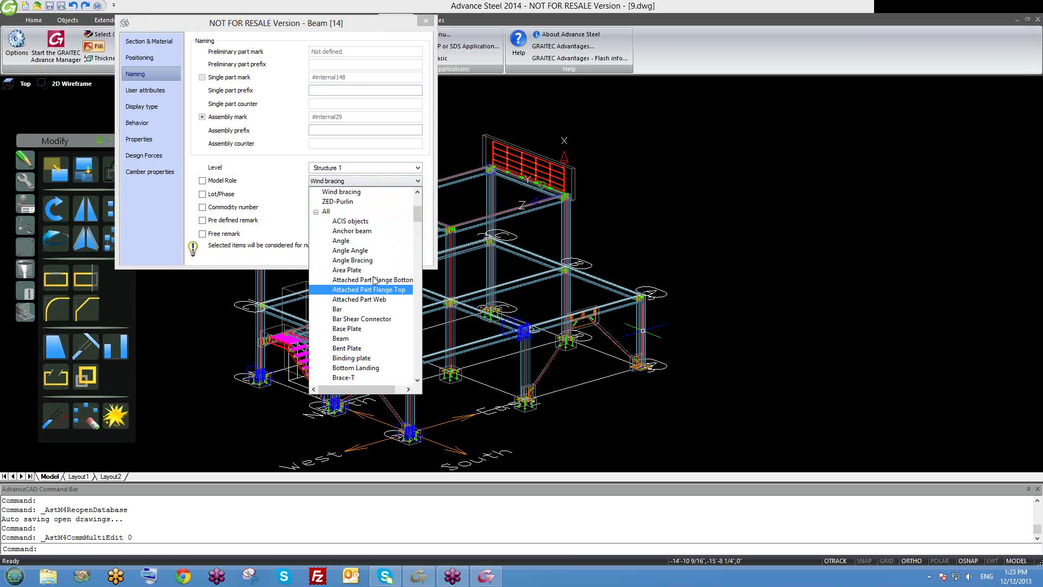
{"action": "scroll", "coordinate": [378, 304], "scroll_direction": "down", "scroll_amount": 4}
{"action": "key", "text": "w"}
{"action": "key", "text": "Return"}
Look up web-1 in the column's full model role list without selecting it, and close the beam properties
{"action": "left_click", "coordinate": [343, 181]}
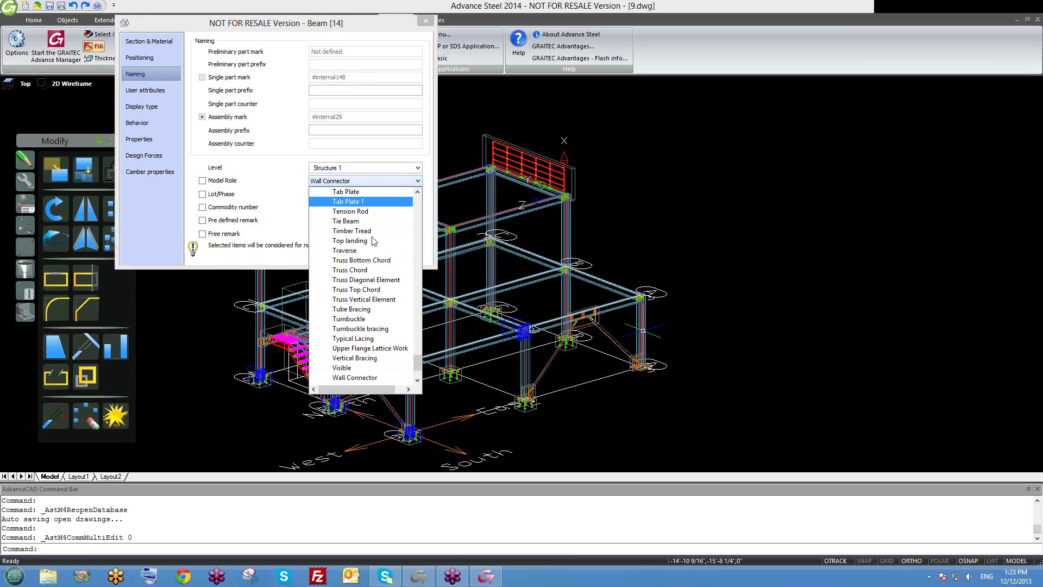
{"action": "scroll", "coordinate": [358, 239], "scroll_direction": "down", "scroll_amount": 2}
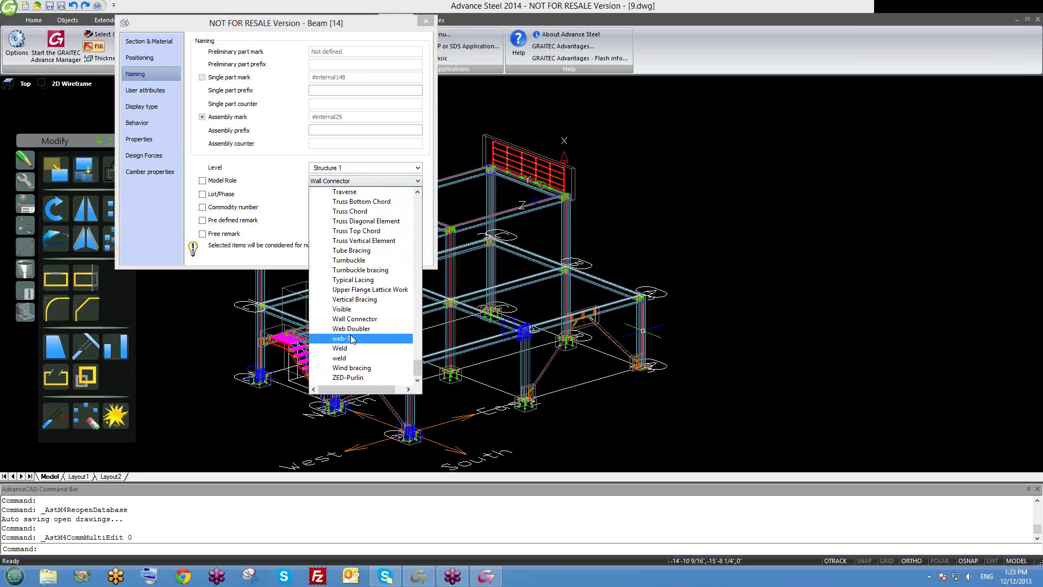
{"action": "left_click", "coordinate": [361, 152]}
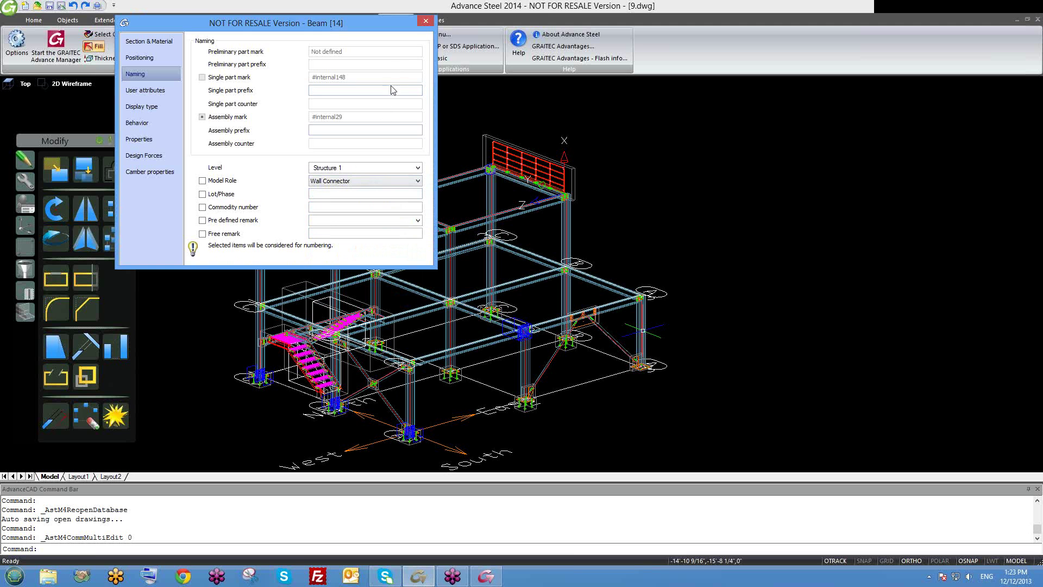
{"action": "left_click", "coordinate": [425, 22]}
{"action": "scroll", "coordinate": [618, 271], "scroll_direction": "down", "scroll_amount": 2}
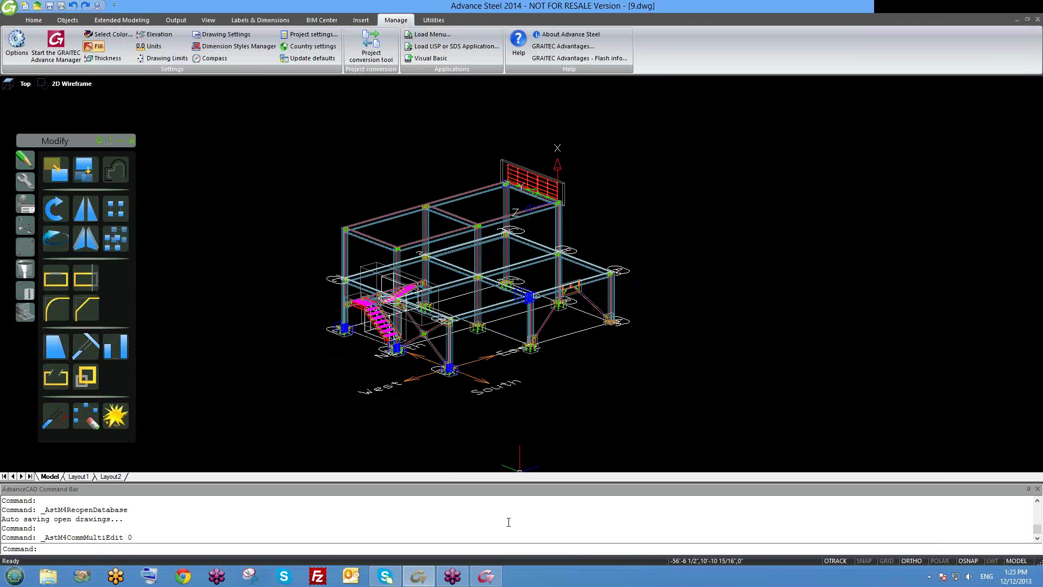
Switch to Advance Manager, clear the role filter from the database tables and close the Table editor
{"action": "left_click", "coordinate": [486, 576]}
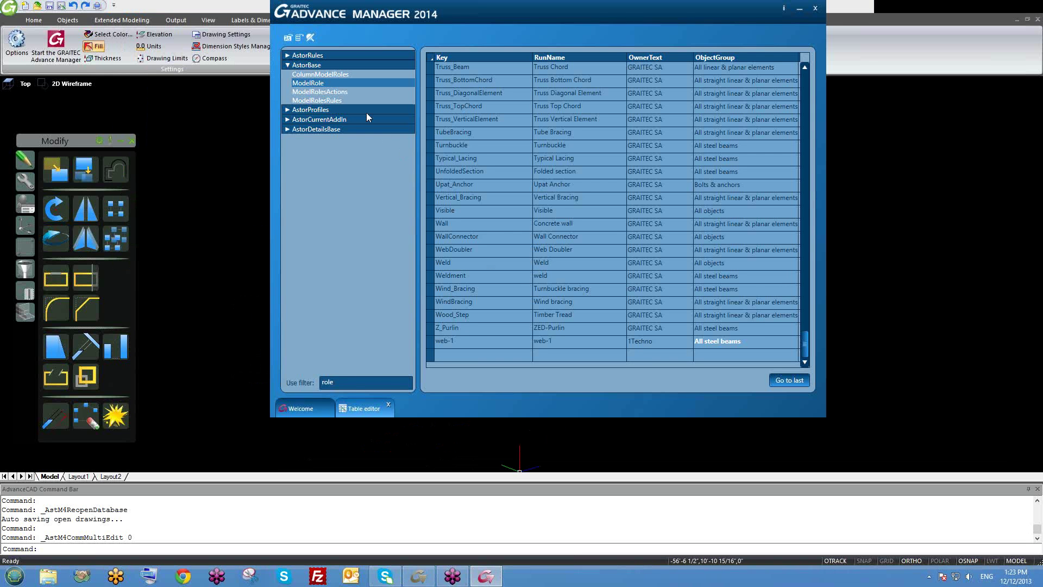
{"action": "left_click_drag", "start_coordinate": [336, 378], "coordinate": [255, 382]}
{"action": "key", "text": "BackSpace"}
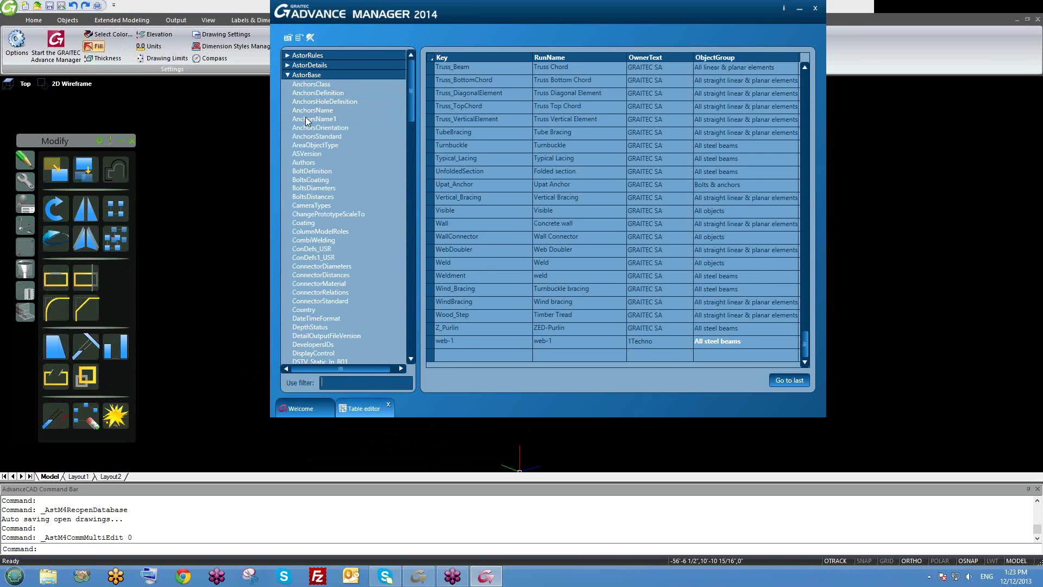
{"action": "left_click", "coordinate": [289, 74]}
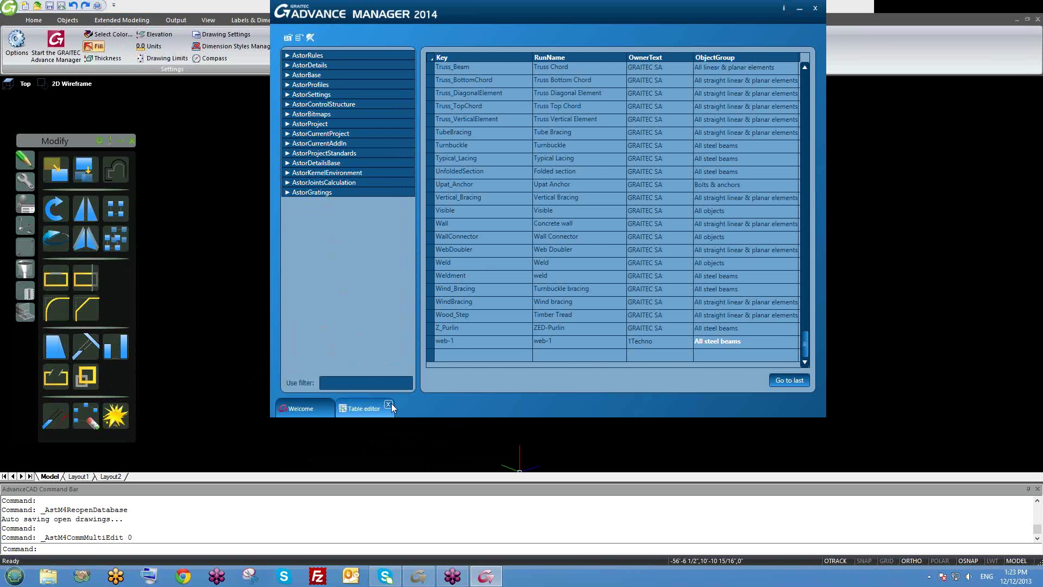
{"action": "left_click", "coordinate": [389, 404]}
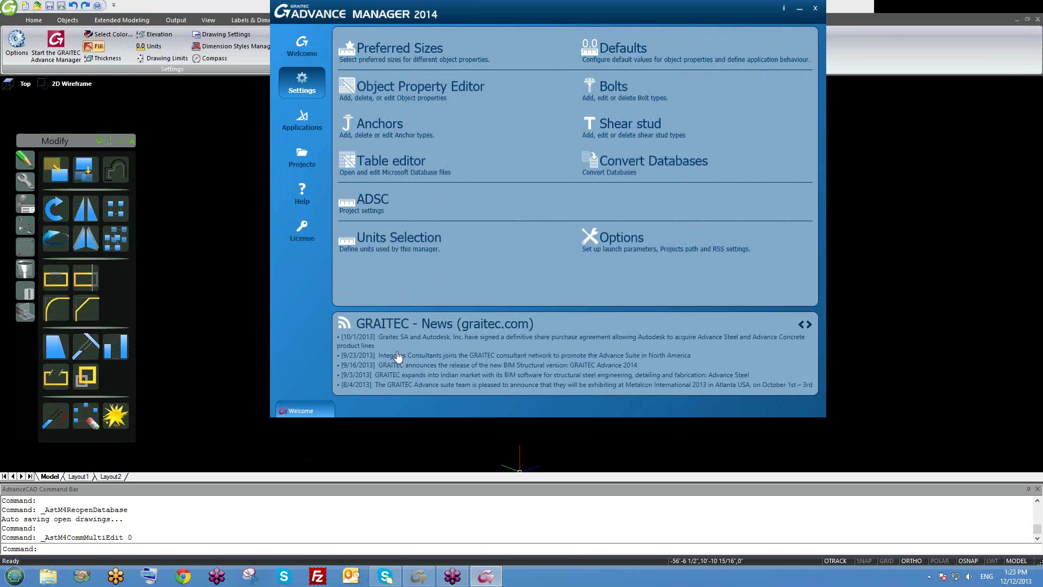
Open Preferred Sizes and view the available and preferred bolt diameters and bolt materials
{"action": "left_click", "coordinate": [395, 48]}
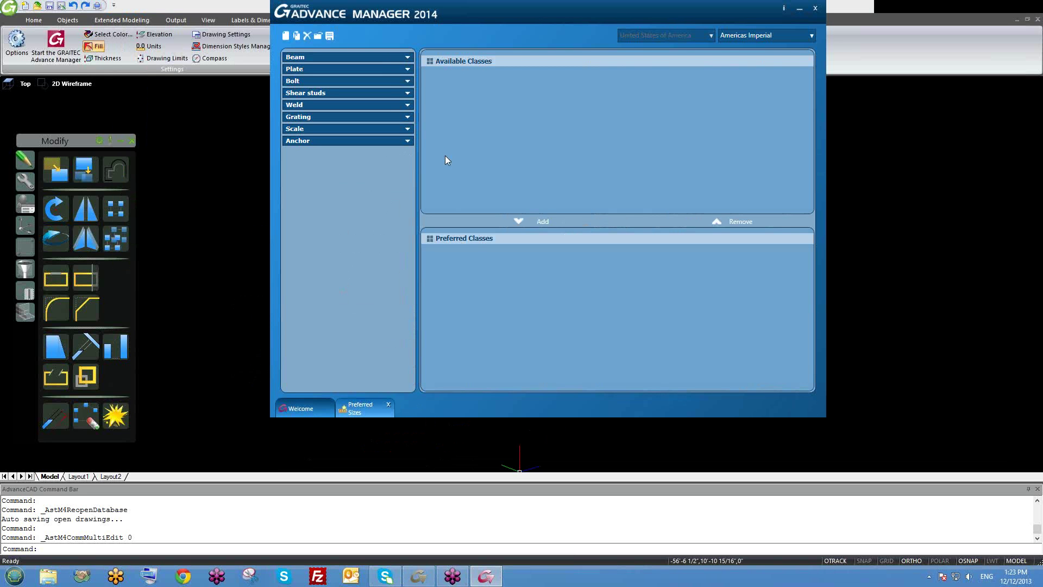
{"action": "left_click", "coordinate": [412, 82]}
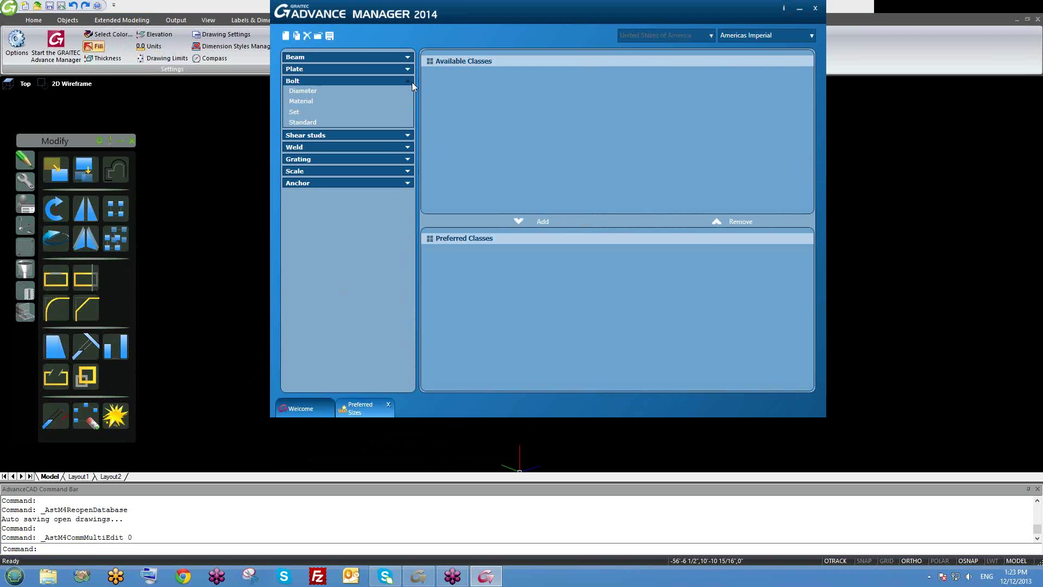
{"action": "left_click", "coordinate": [311, 93]}
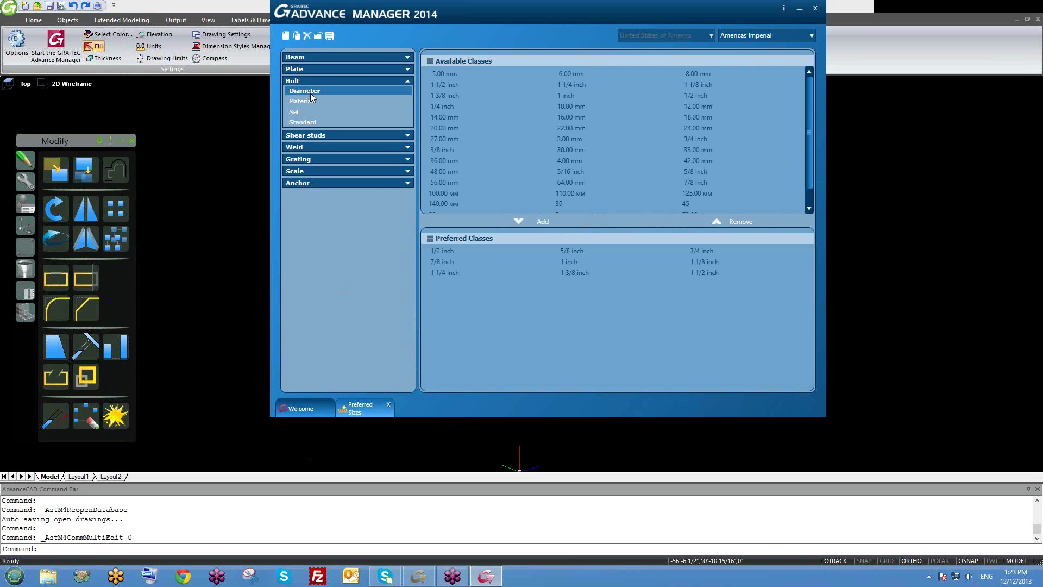
{"action": "left_click", "coordinate": [316, 103]}
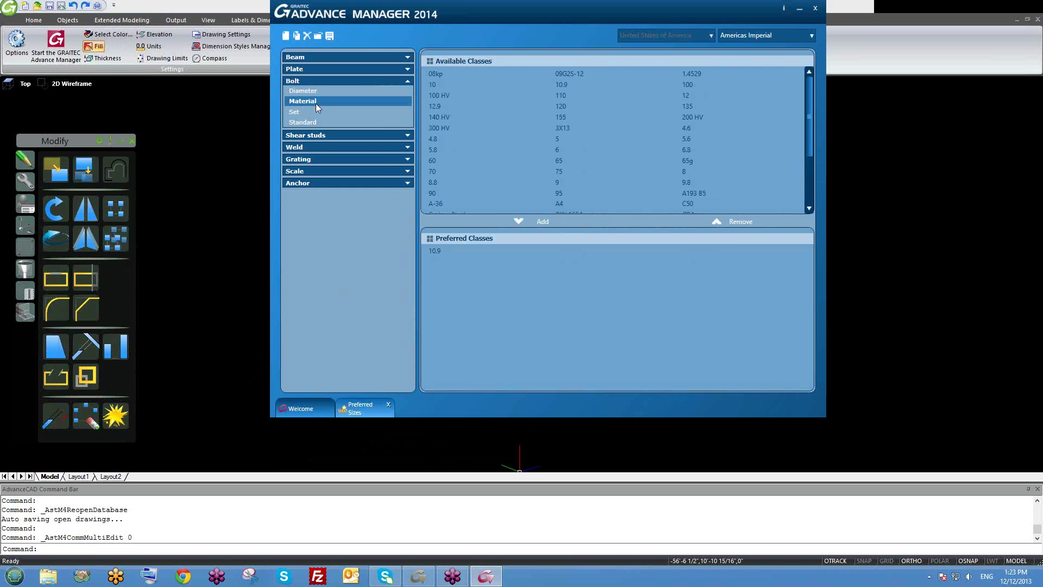
{"action": "left_click", "coordinate": [317, 96]}
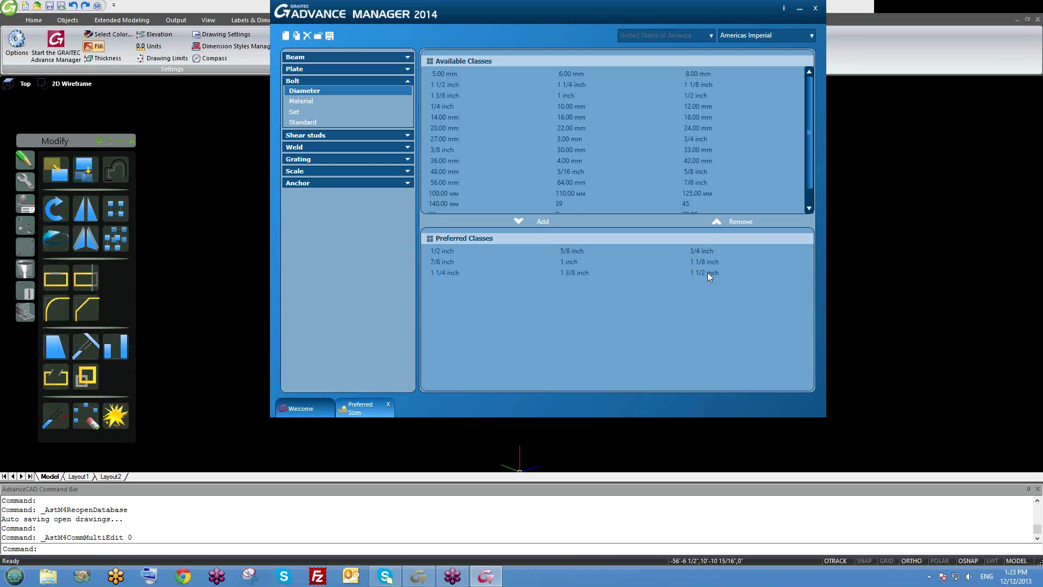
{"action": "left_click_drag", "start_coordinate": [807, 125], "coordinate": [807, 139]}
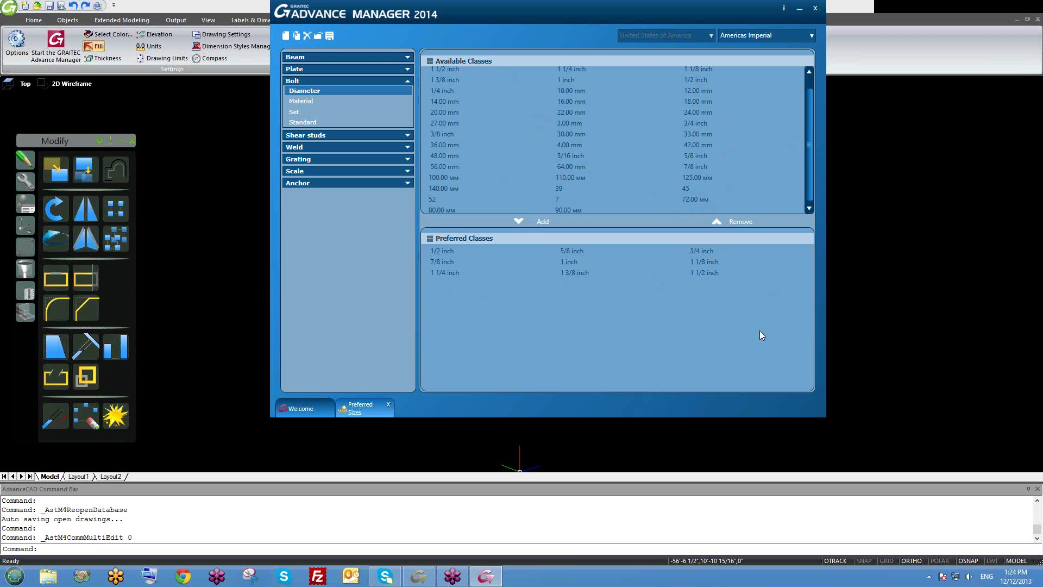
Review the available and preferred classes for bolt material, diameter, set and standard
{"action": "left_click", "coordinate": [315, 100]}
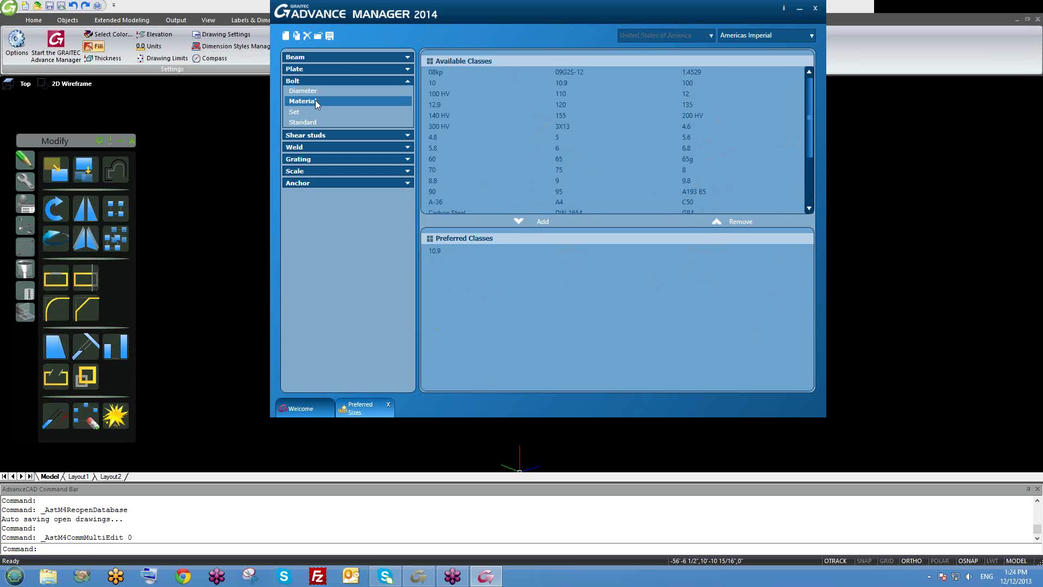
{"action": "left_click", "coordinate": [312, 90]}
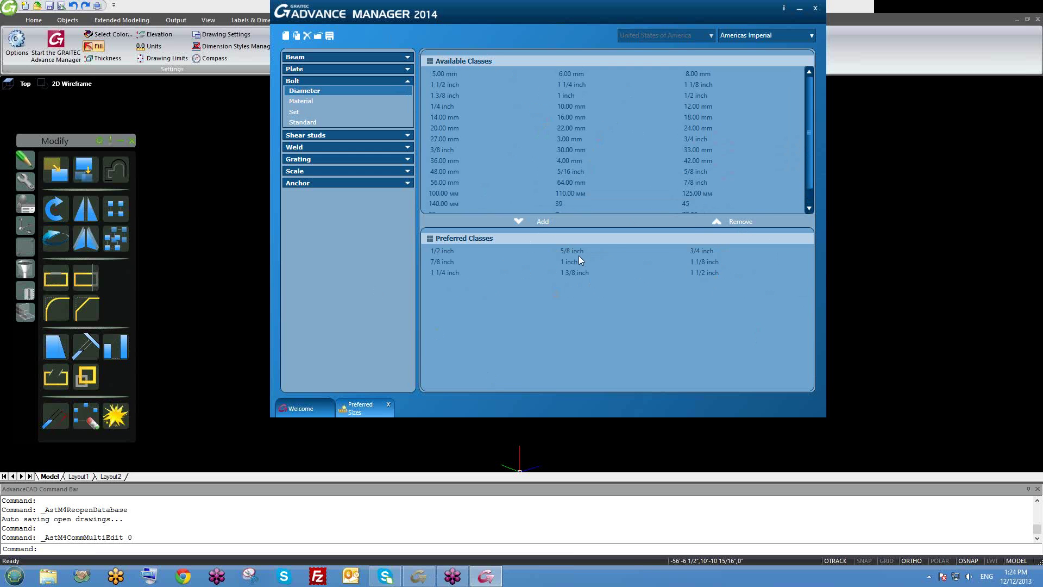
{"action": "left_click", "coordinate": [303, 102]}
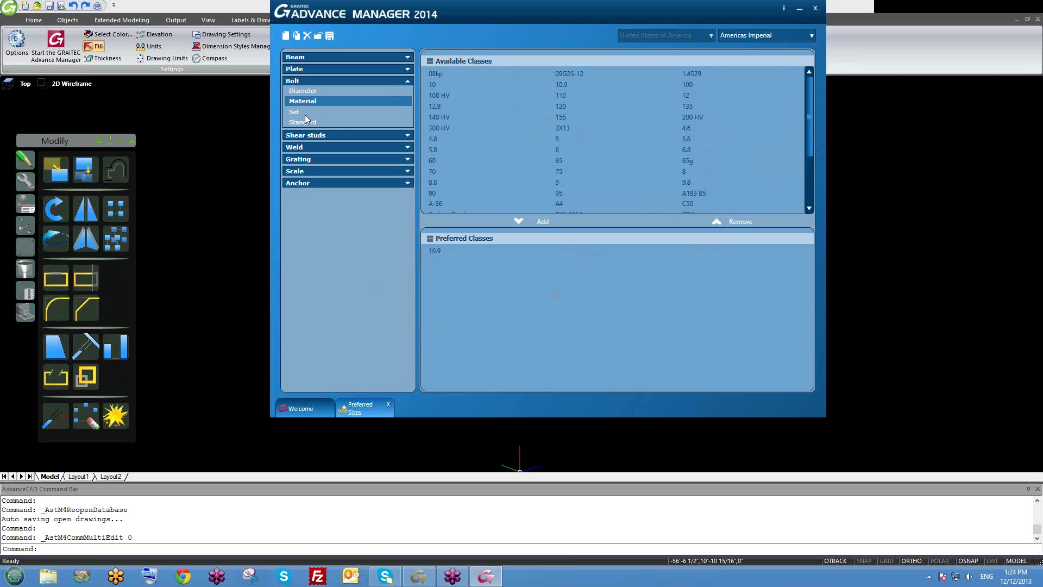
{"action": "left_click", "coordinate": [304, 113]}
{"action": "left_click", "coordinate": [309, 120]}
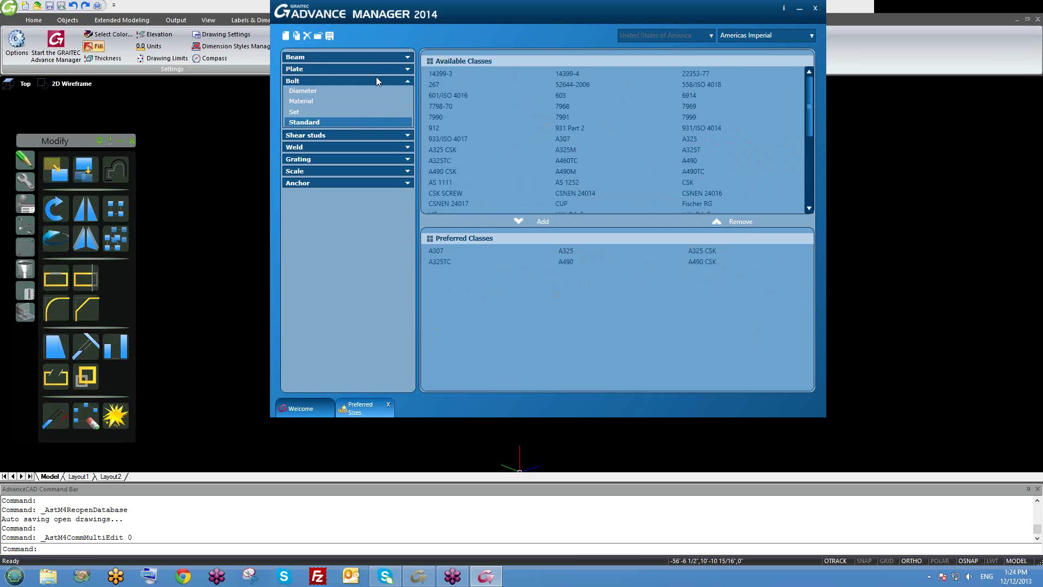
{"action": "left_click", "coordinate": [402, 80]}
Review the available and preferred shear stud diameters, materials and standards
{"action": "left_click", "coordinate": [403, 93]}
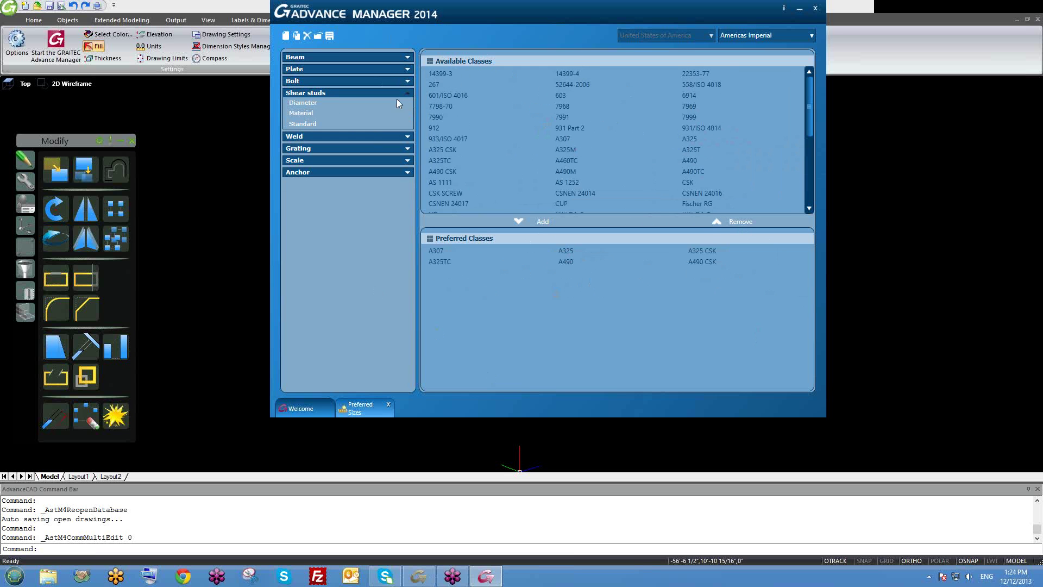
{"action": "left_click", "coordinate": [299, 104]}
{"action": "left_click", "coordinate": [301, 110]}
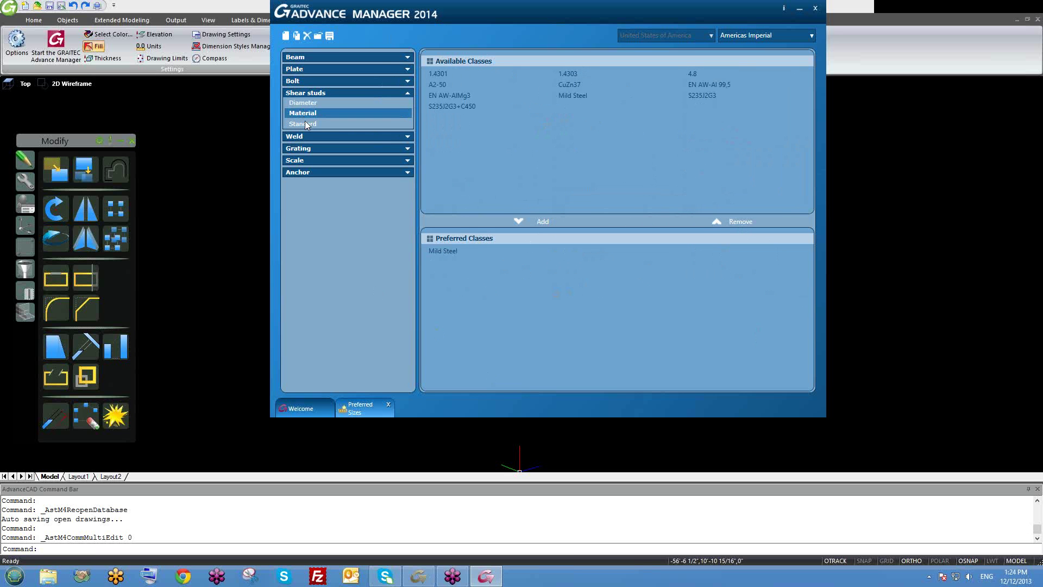
{"action": "left_click", "coordinate": [305, 122]}
{"action": "left_click", "coordinate": [410, 93]}
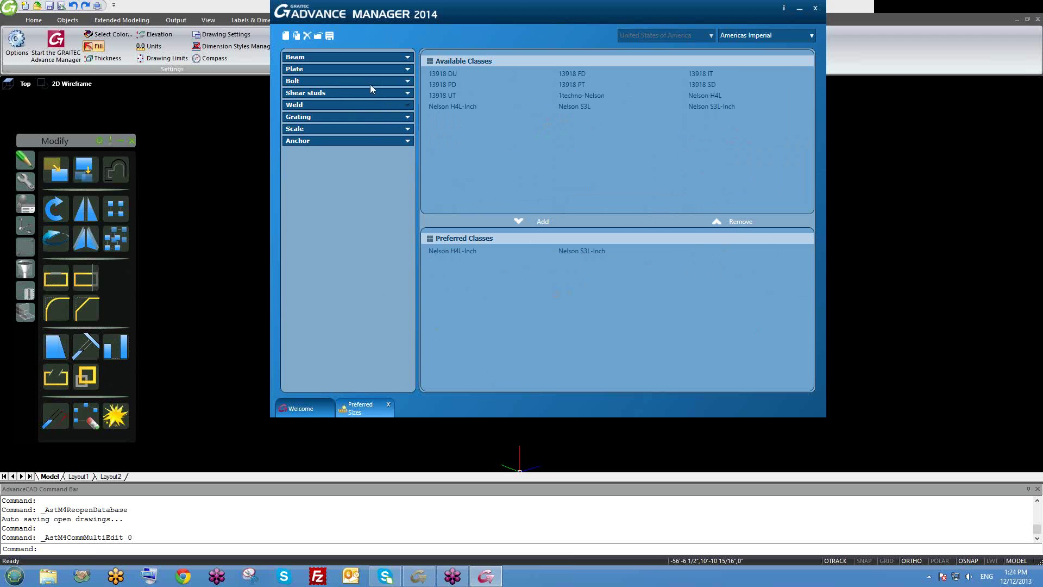
Review the available and preferred anchor diameters and materials, and close Preferred Sizes
{"action": "left_click", "coordinate": [409, 140]}
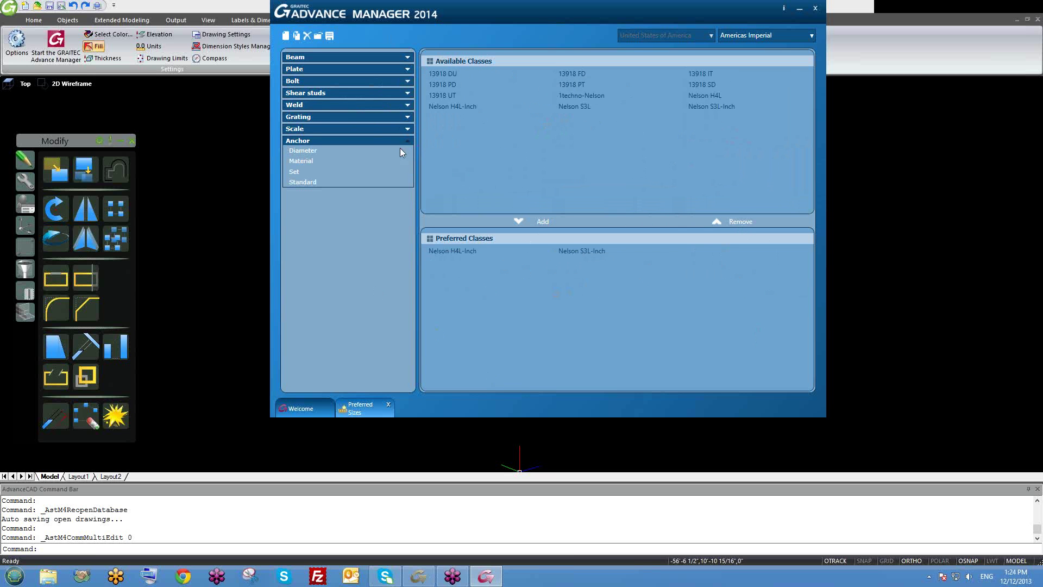
{"action": "left_click", "coordinate": [318, 150]}
{"action": "left_click", "coordinate": [310, 161]}
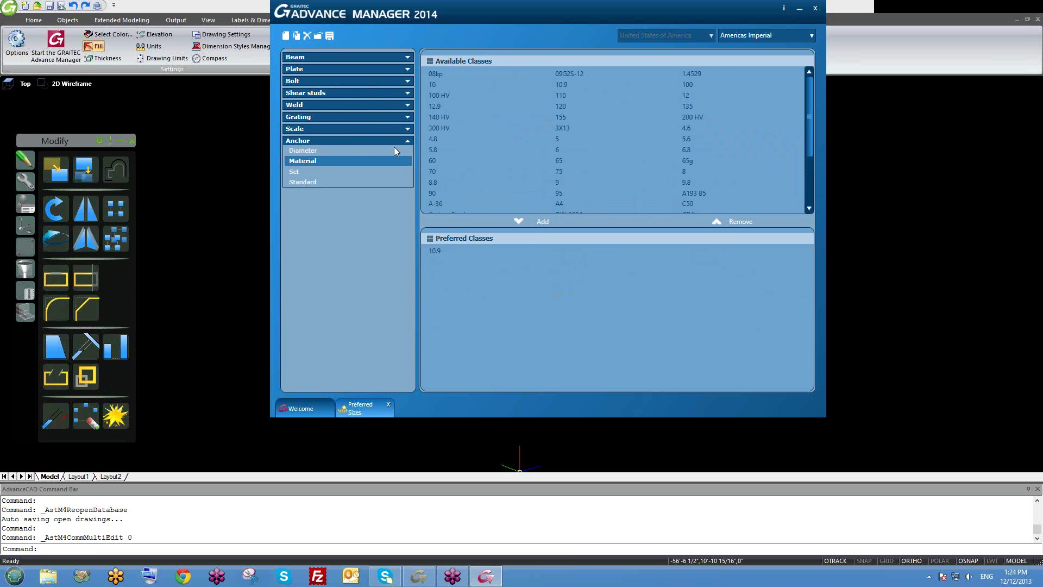
{"action": "left_click", "coordinate": [409, 140]}
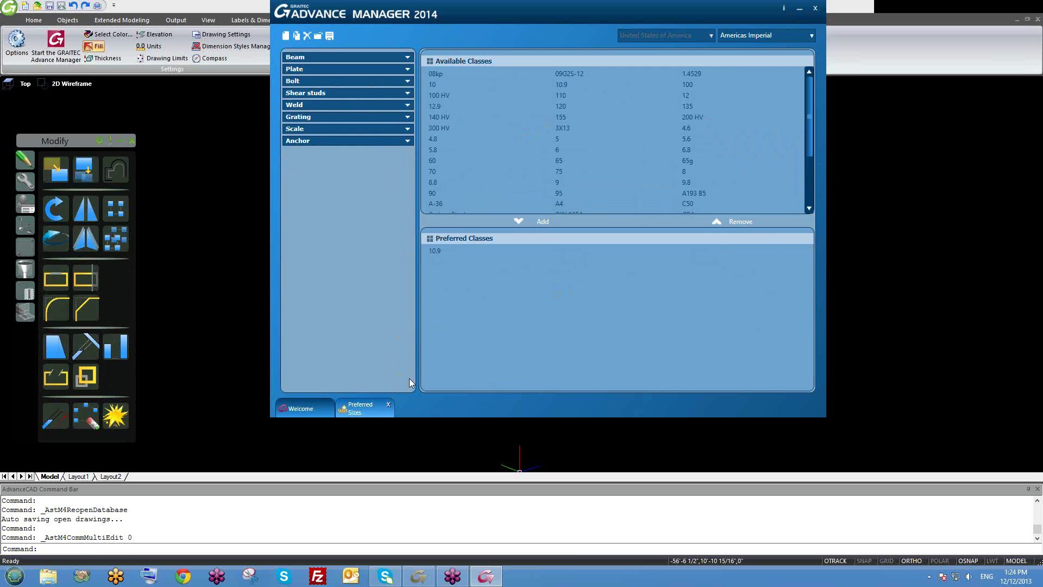
{"action": "left_click", "coordinate": [389, 404]}
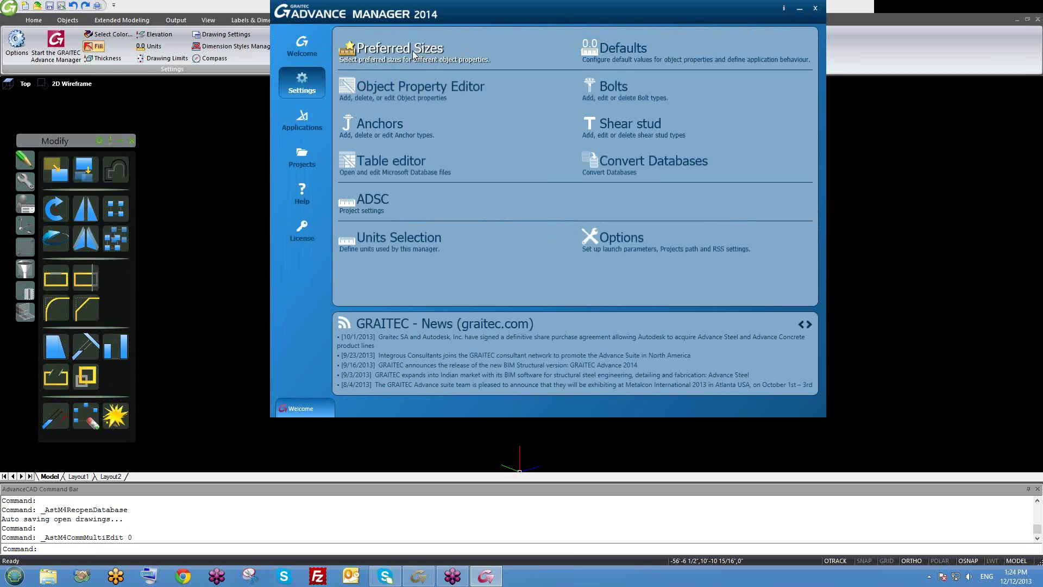
Open the Object Property Editor, examine the name and density of material ASTM-A588-50, and close the editor
{"action": "left_click", "coordinate": [417, 95]}
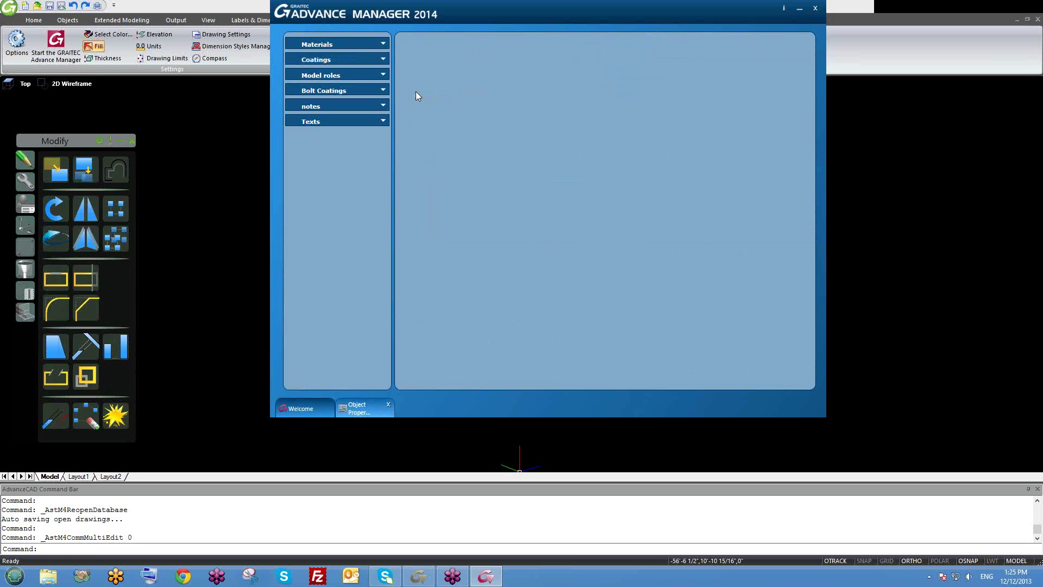
{"action": "left_click", "coordinate": [383, 44]}
{"action": "left_click_drag", "start_coordinate": [386, 57], "coordinate": [384, 122]}
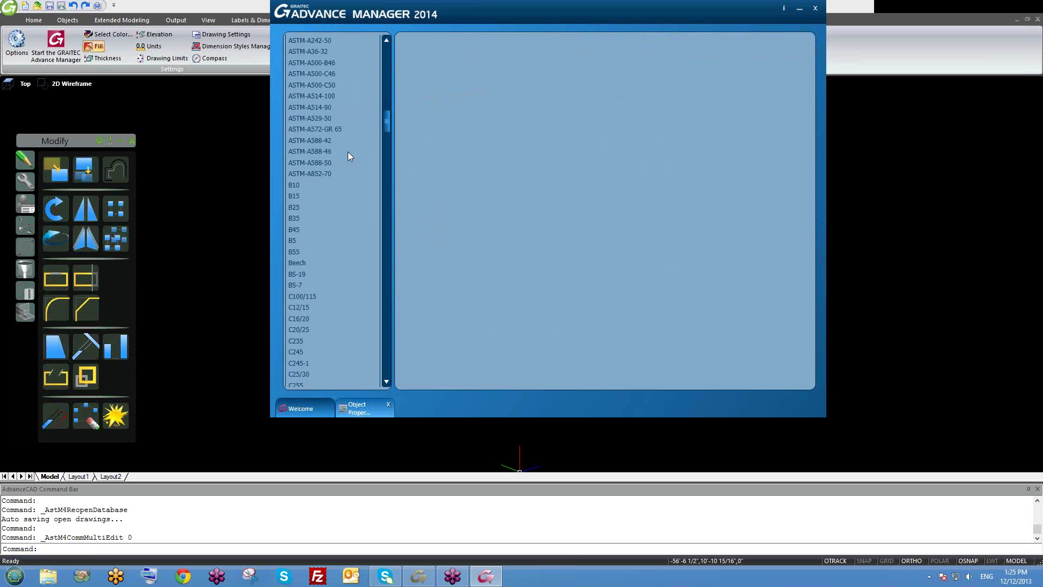
{"action": "left_click", "coordinate": [329, 163]}
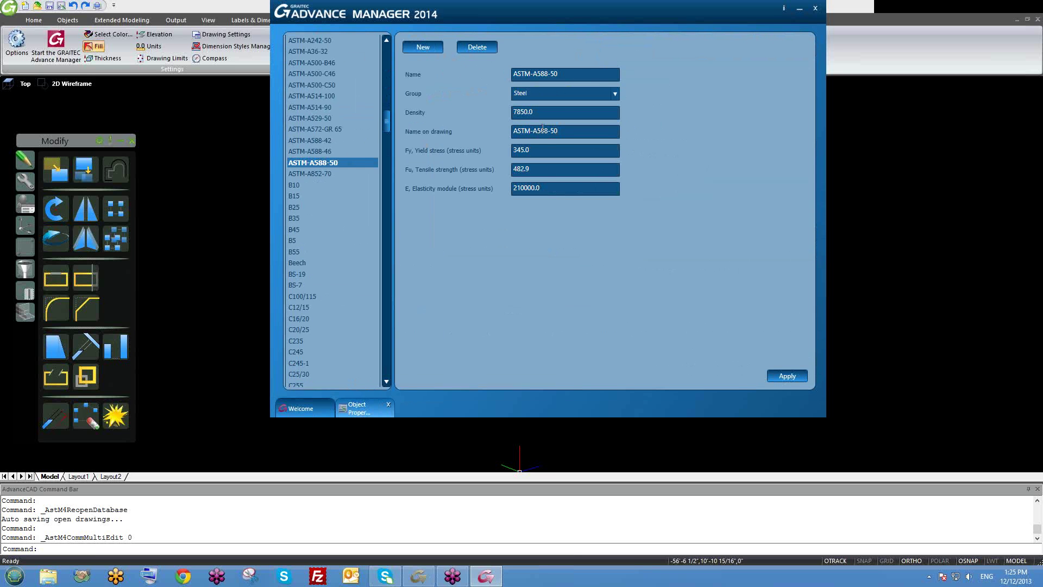
{"action": "left_click_drag", "start_coordinate": [591, 75], "coordinate": [512, 76]}
{"action": "left_click_drag", "start_coordinate": [535, 113], "coordinate": [517, 119]}
{"action": "left_click_drag", "start_coordinate": [387, 124], "coordinate": [386, 58]}
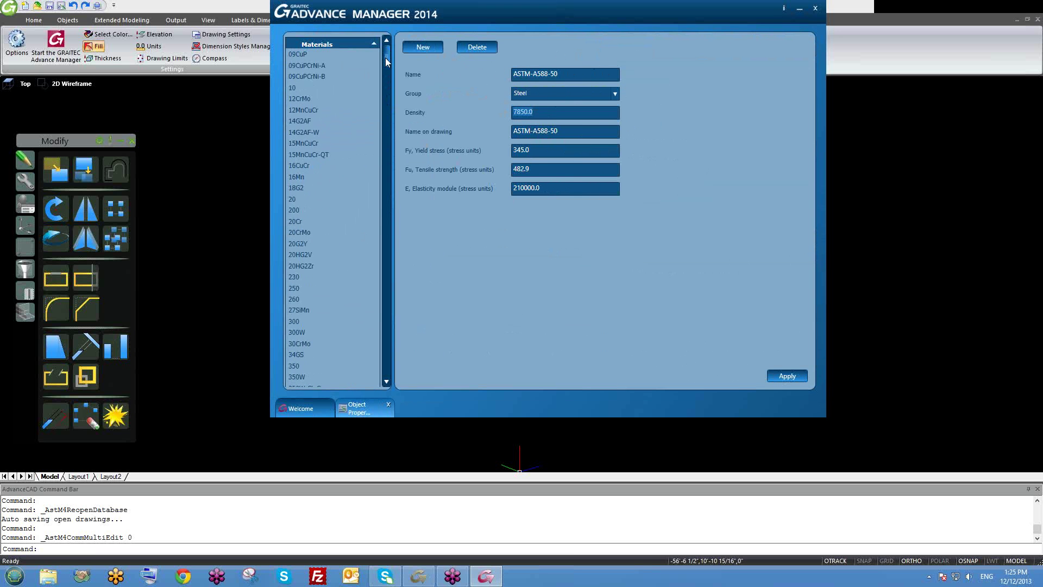
{"action": "left_click", "coordinate": [387, 405]}
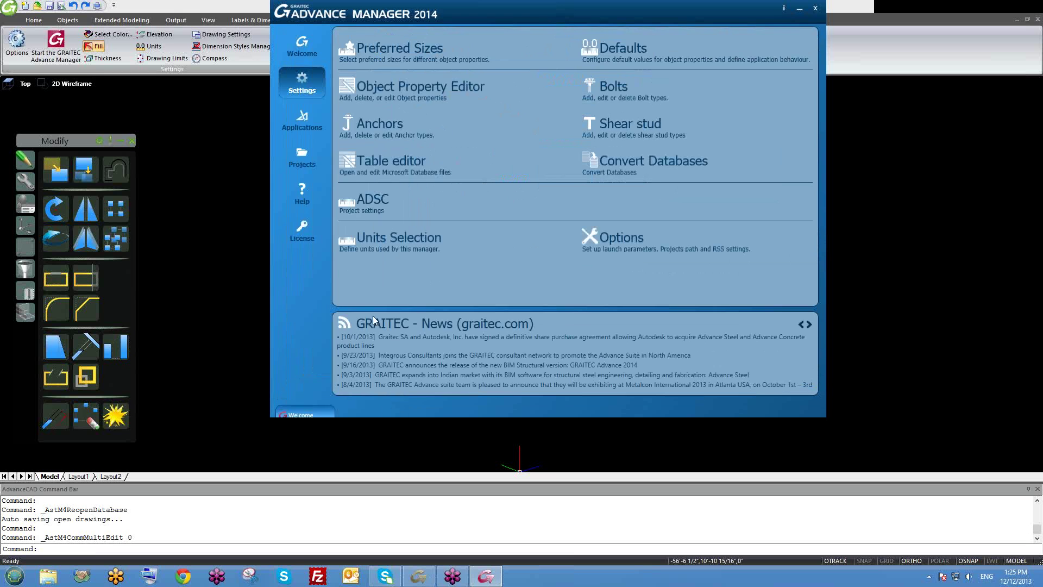
Reopen the Object Property Editor and examine the name and group options of the Angle model role
{"action": "left_click", "coordinate": [385, 97]}
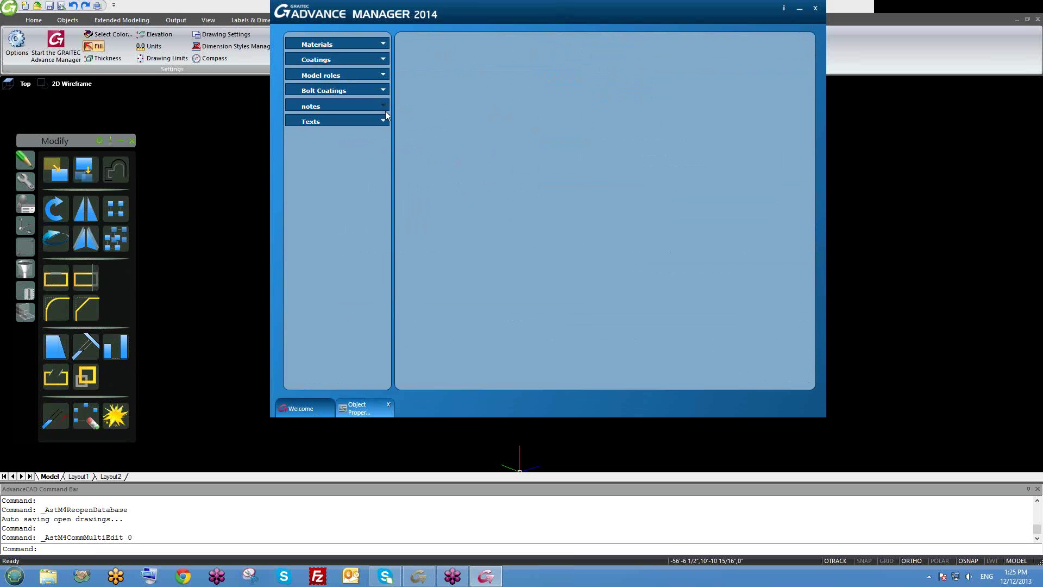
{"action": "left_click", "coordinate": [383, 76]}
{"action": "left_click", "coordinate": [322, 141]}
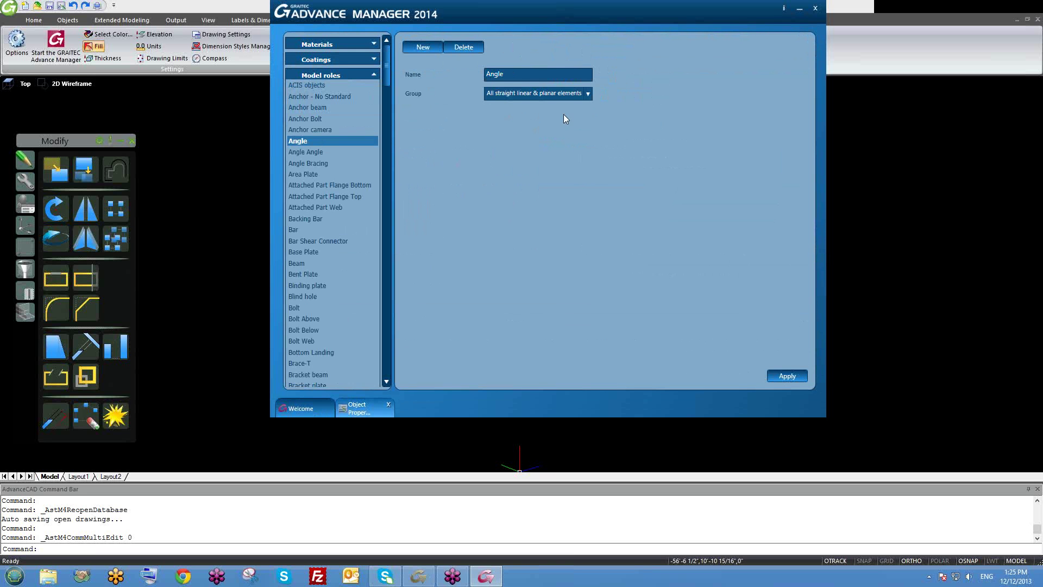
{"action": "left_click", "coordinate": [586, 93]}
{"action": "left_click", "coordinate": [587, 94]}
{"action": "left_click", "coordinate": [546, 75]}
{"action": "left_click", "coordinate": [374, 75]}
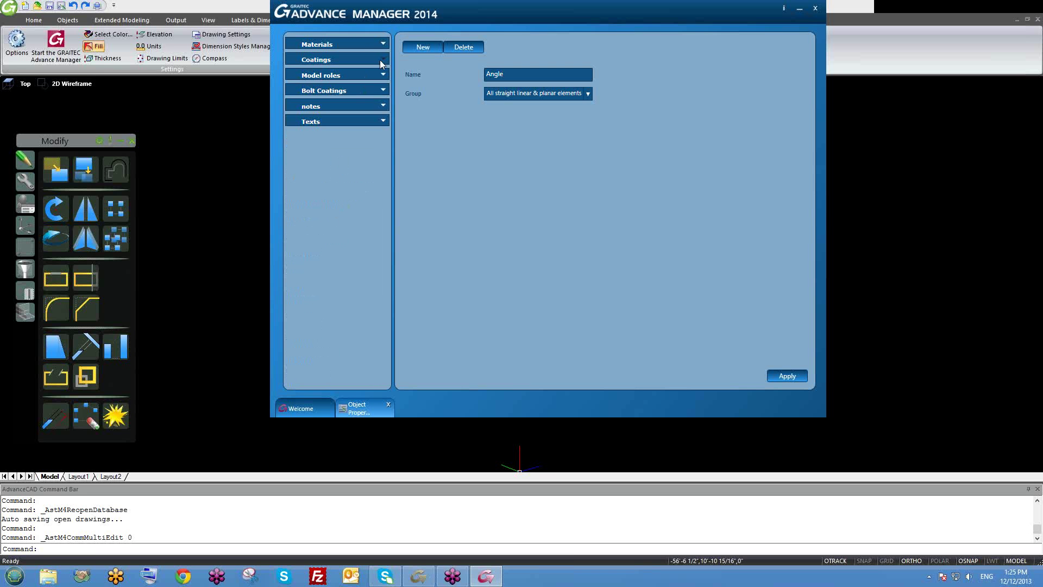
Look through the coatings, bolt coatings, notes and the Proceeding text definition, and close the Object Property Editor
{"action": "left_click", "coordinate": [382, 61]}
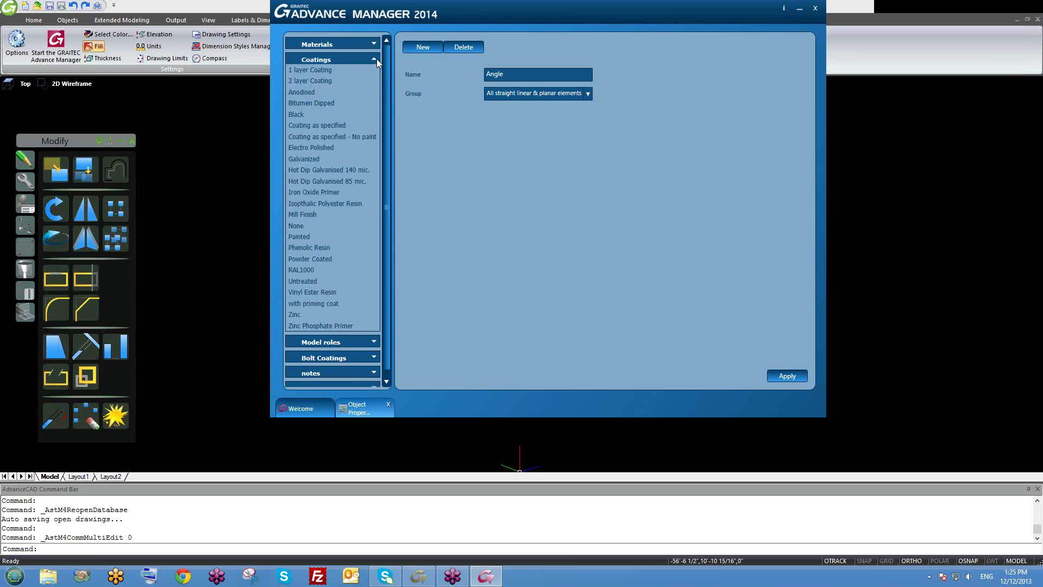
{"action": "left_click", "coordinate": [377, 61]}
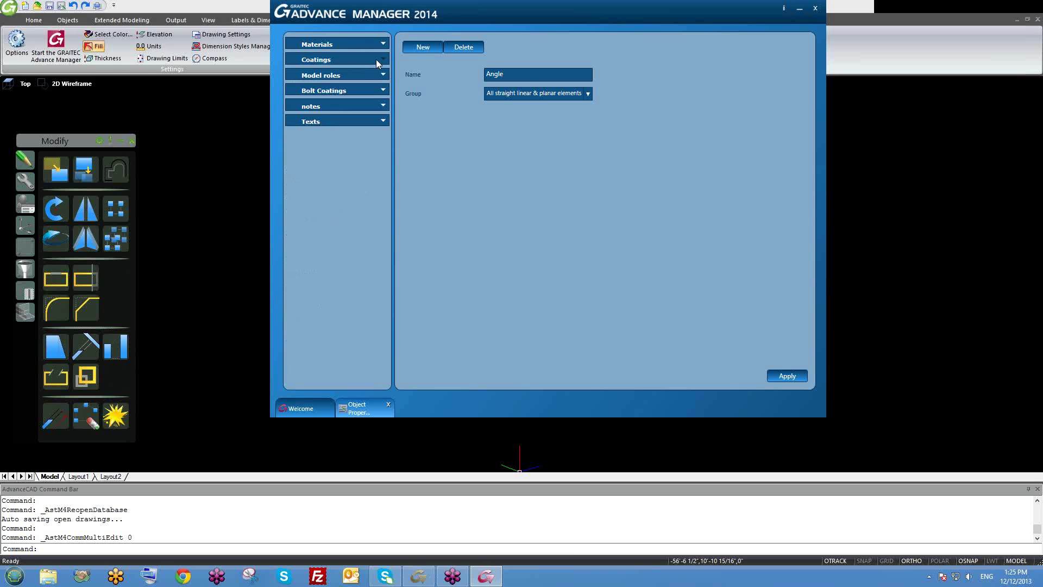
{"action": "left_click", "coordinate": [382, 91]}
{"action": "left_click", "coordinate": [382, 90]}
{"action": "left_click", "coordinate": [381, 106]}
{"action": "left_click", "coordinate": [381, 106]}
{"action": "left_click", "coordinate": [383, 121]}
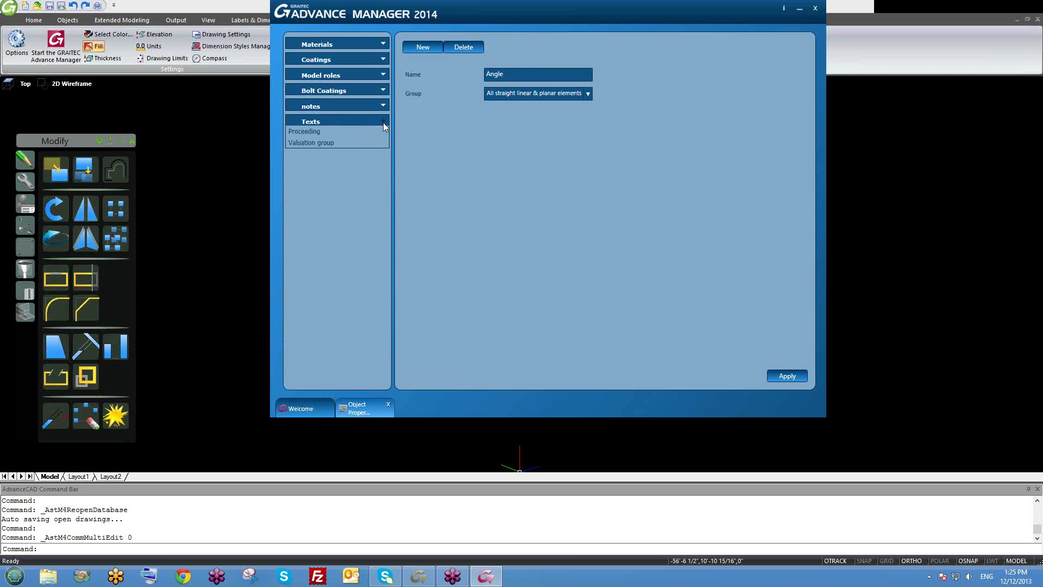
{"action": "left_click", "coordinate": [311, 131]}
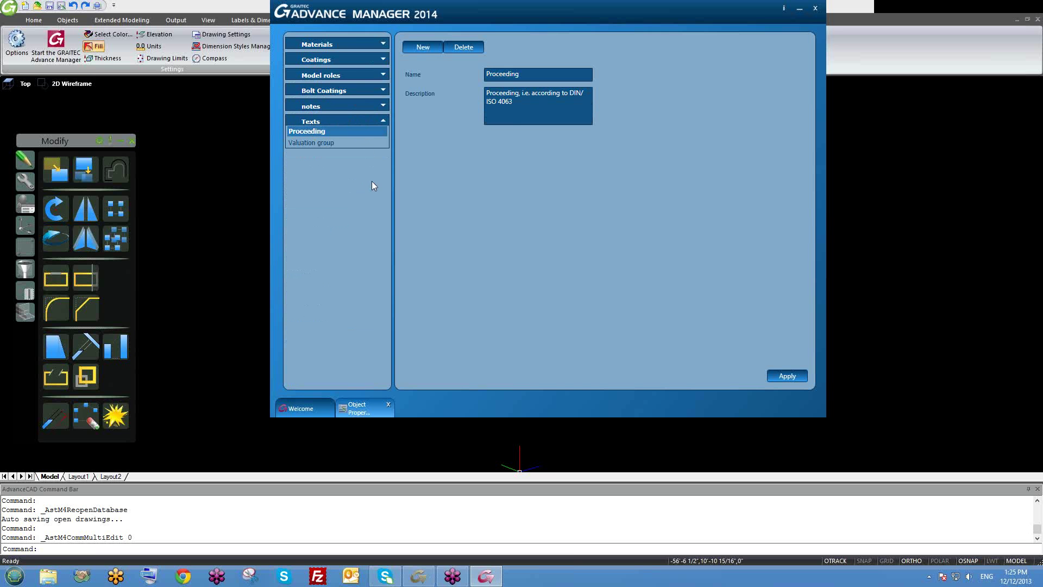
{"action": "left_click", "coordinate": [388, 404]}
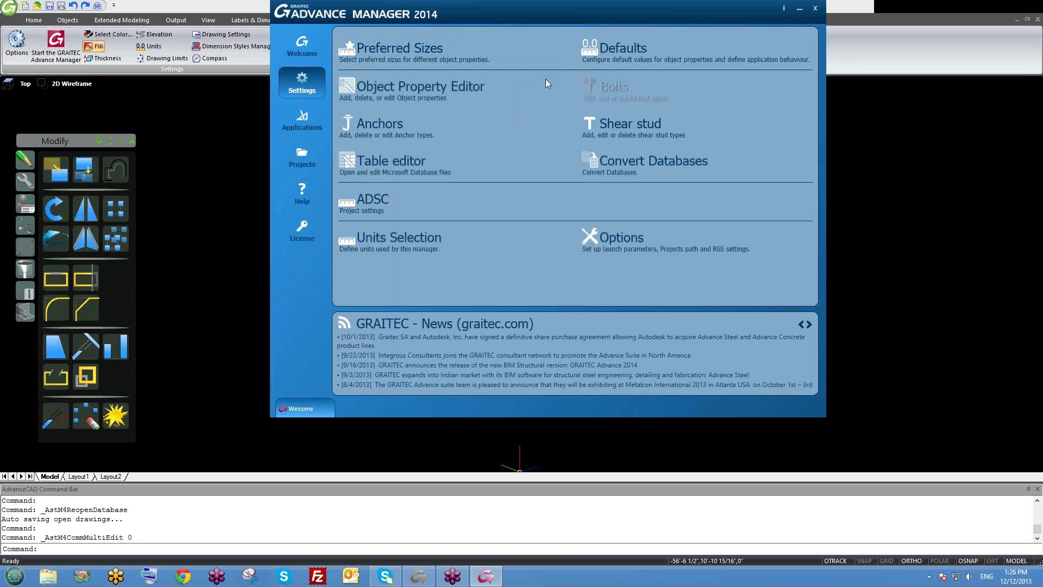
{"action": "left_click", "coordinate": [386, 84]}
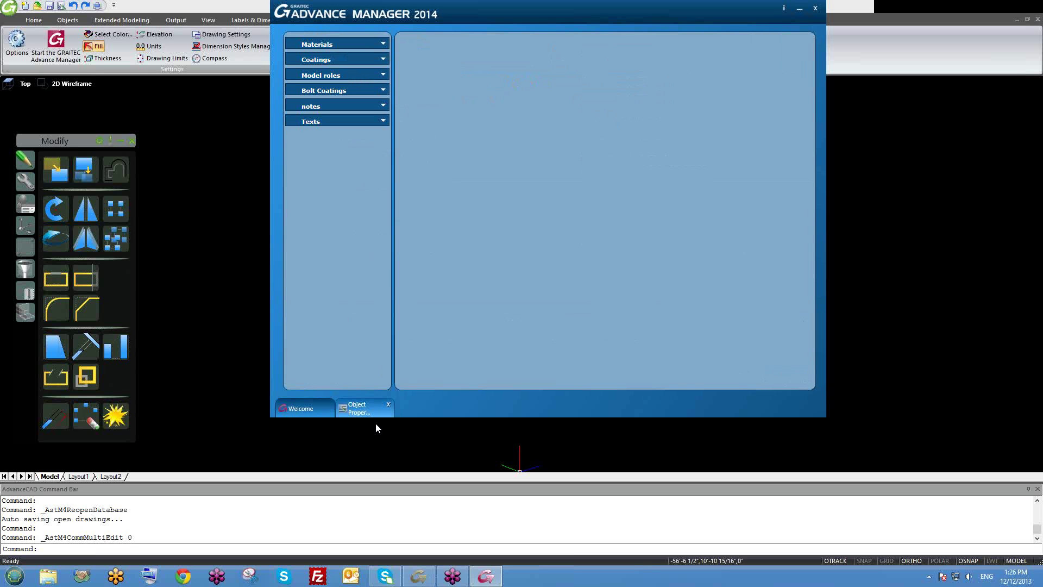
{"action": "left_click", "coordinate": [387, 405]}
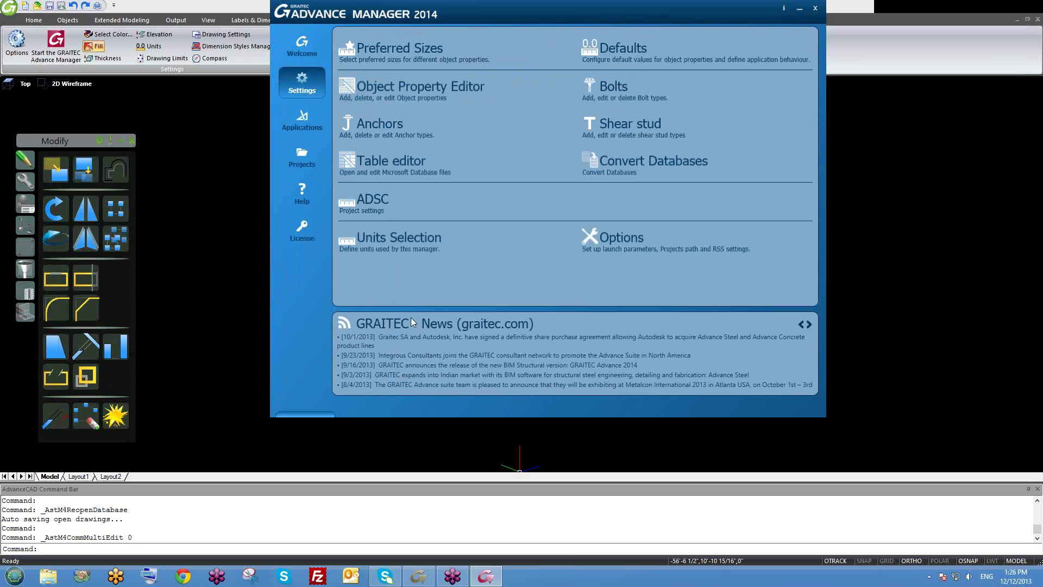
Open the Bolts editor, find the A325 bolt in the bolt list and view its parameters
{"action": "left_click", "coordinate": [625, 90]}
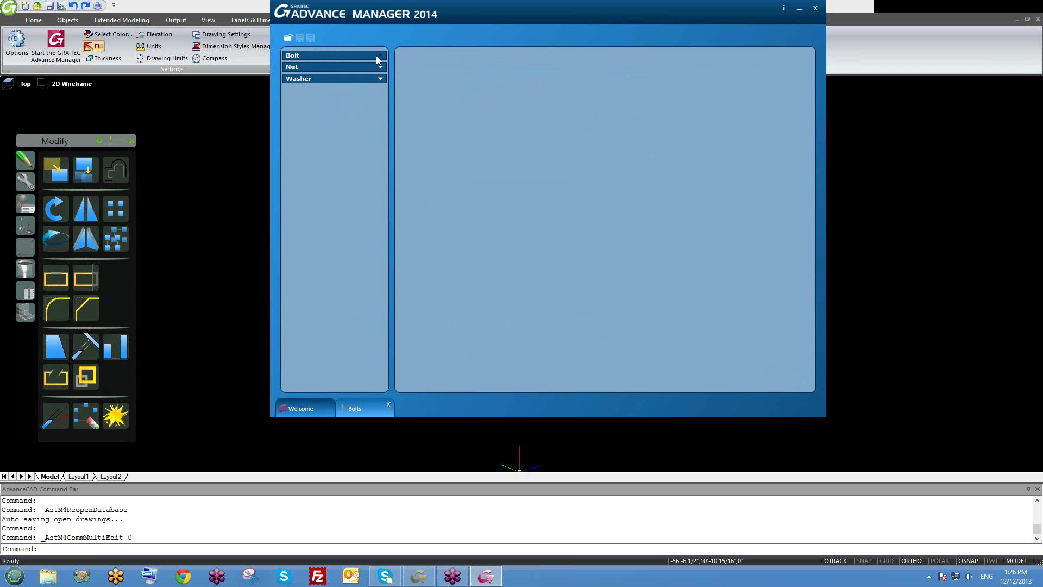
{"action": "left_click", "coordinate": [380, 56]}
{"action": "scroll", "coordinate": [376, 98], "scroll_direction": "down", "scroll_amount": 8}
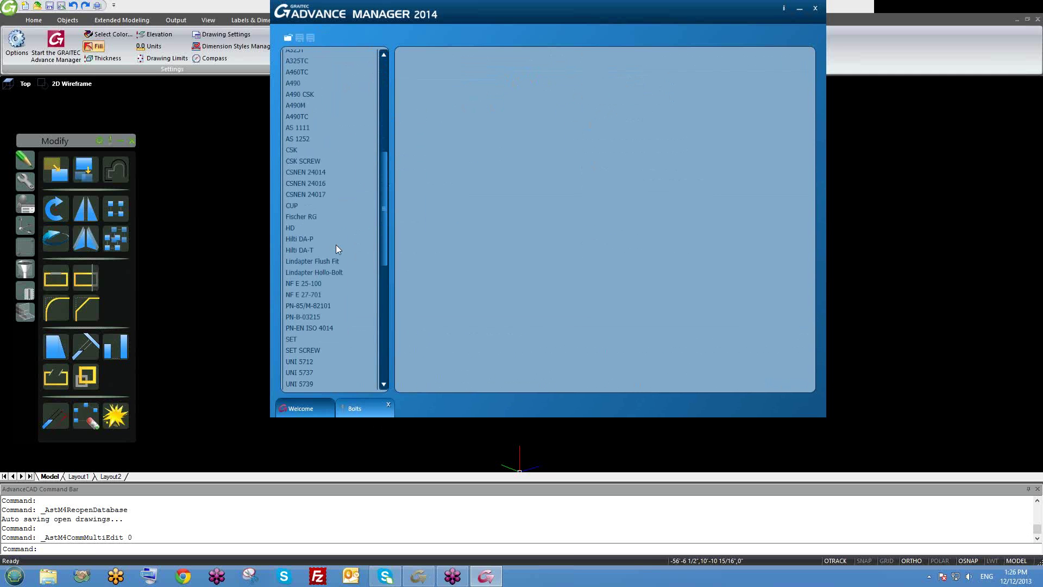
{"action": "scroll", "coordinate": [354, 262], "scroll_direction": "down", "scroll_amount": 6}
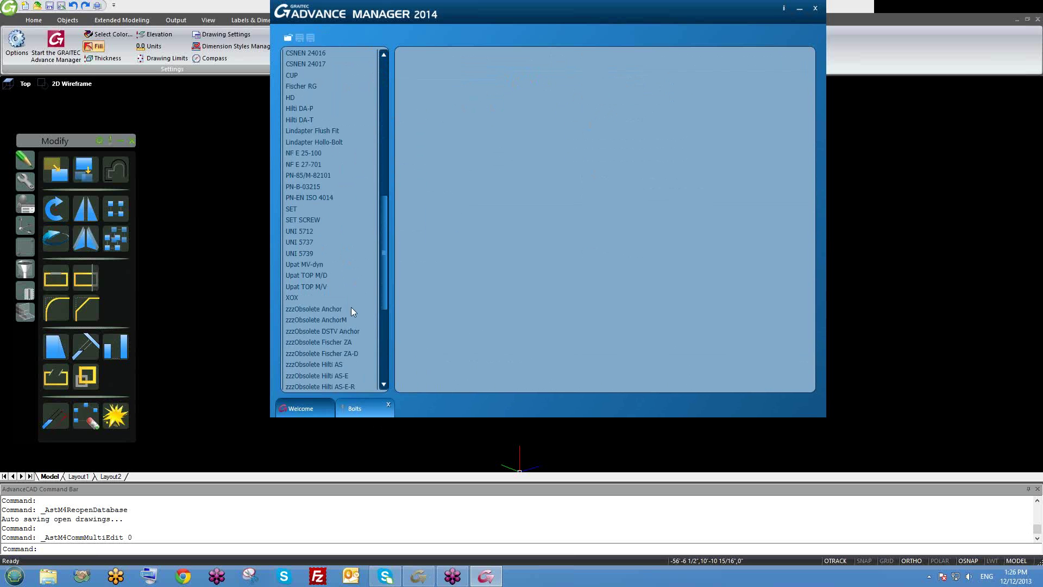
{"action": "scroll", "coordinate": [355, 308], "scroll_direction": "up", "scroll_amount": 3}
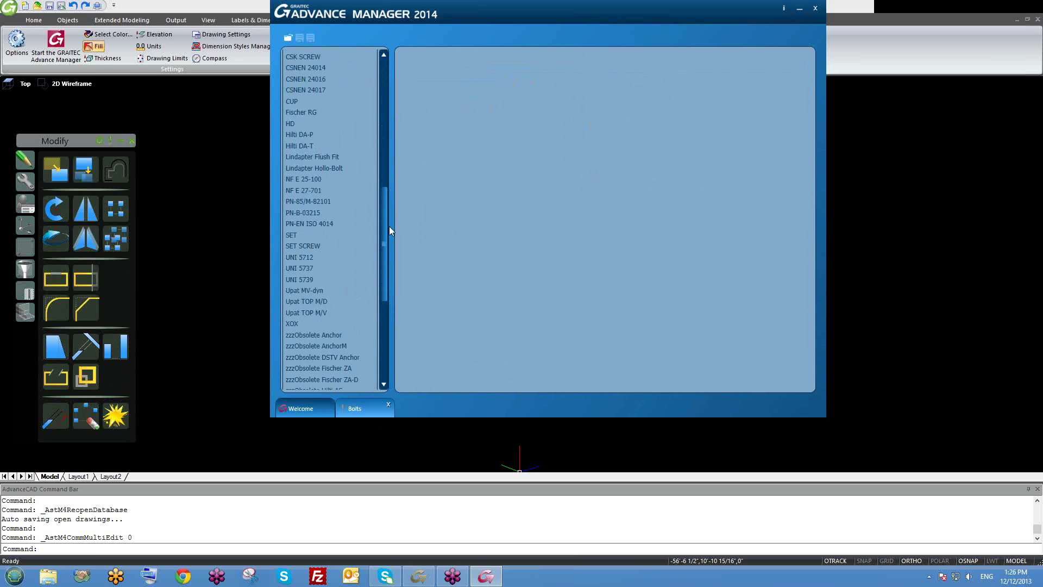
{"action": "left_click_drag", "start_coordinate": [386, 220], "coordinate": [391, 126]}
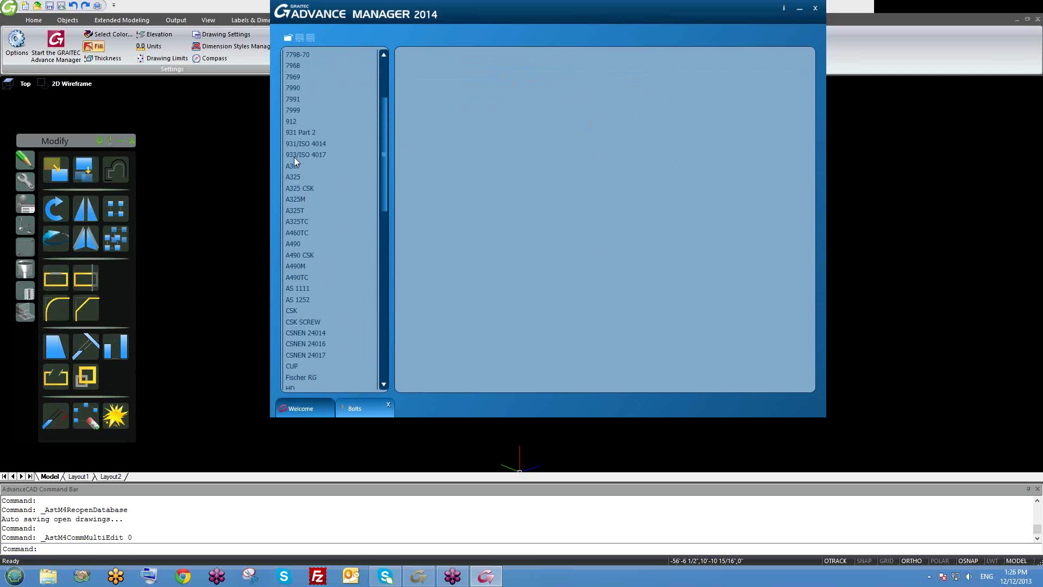
{"action": "left_click", "coordinate": [294, 157]}
{"action": "left_click", "coordinate": [295, 167]}
{"action": "left_click", "coordinate": [295, 177]}
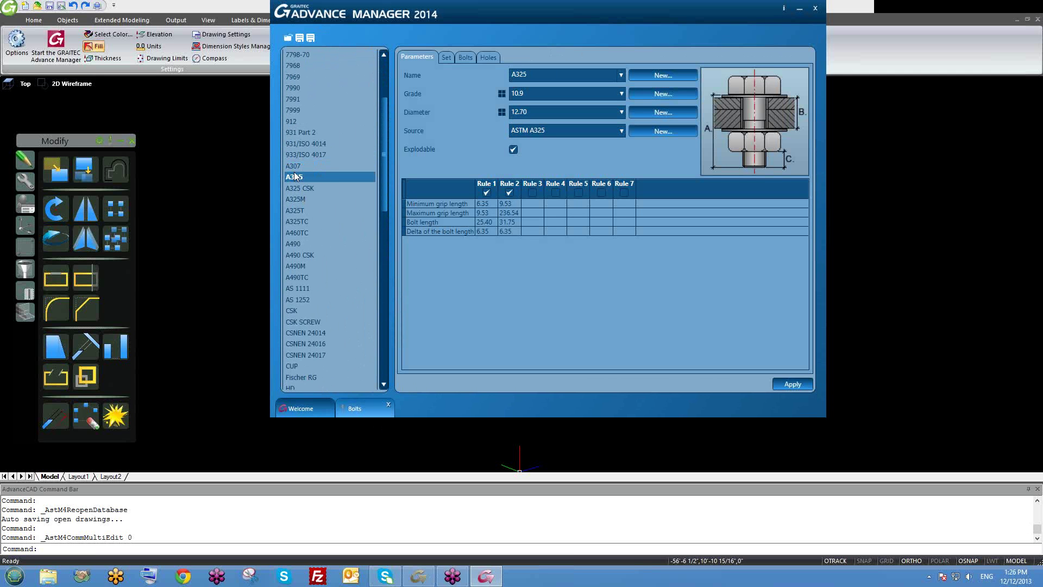
Toggle the diameter filter for the A325 bolt and examine the diameters offered
{"action": "left_click", "coordinate": [505, 113]}
{"action": "left_click", "coordinate": [564, 116]}
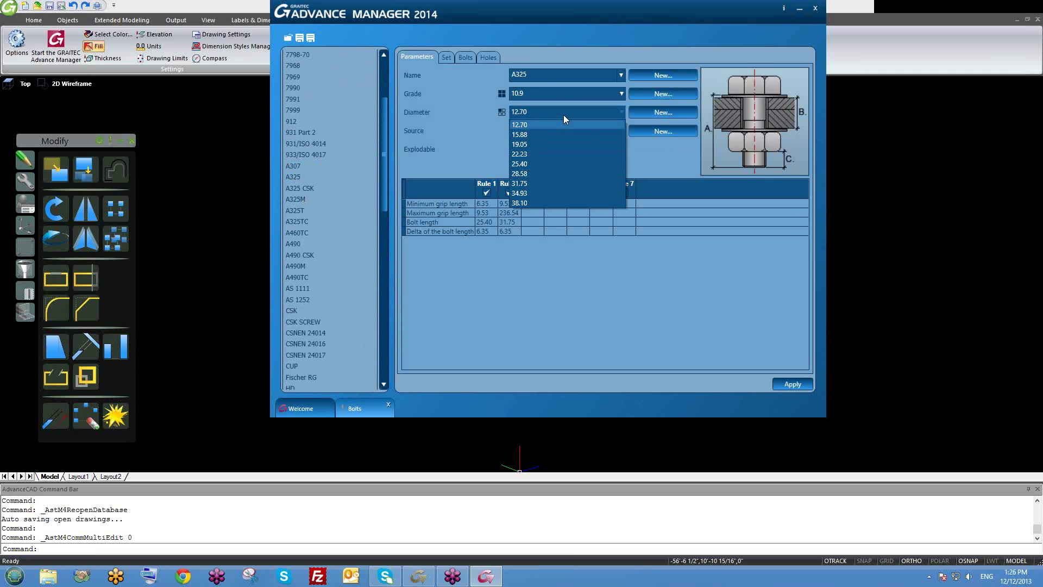
{"action": "left_click", "coordinate": [562, 115]}
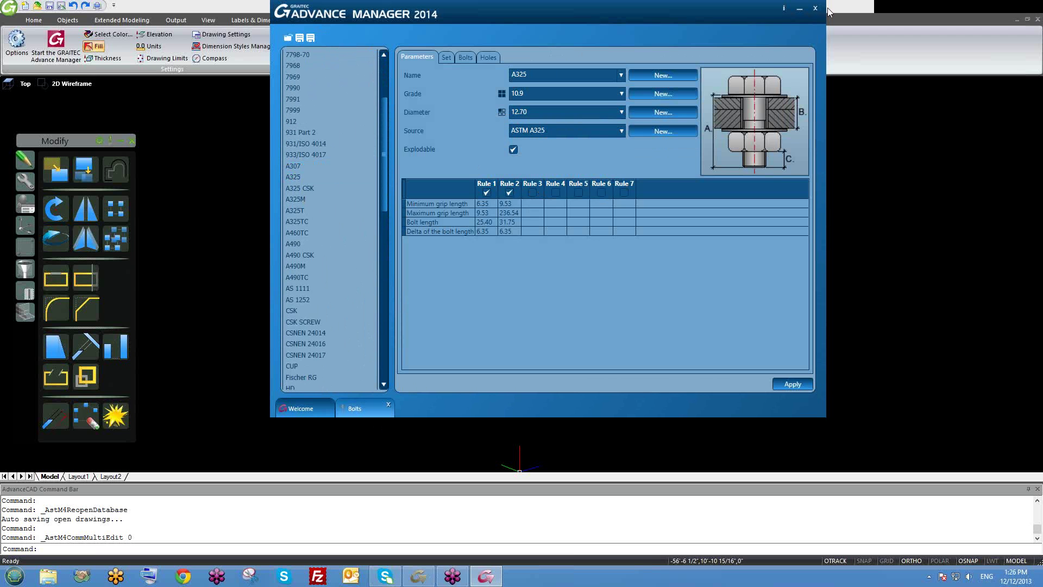
{"action": "left_click", "coordinate": [571, 115]}
{"action": "left_click", "coordinate": [571, 115]}
{"action": "left_click", "coordinate": [549, 115]}
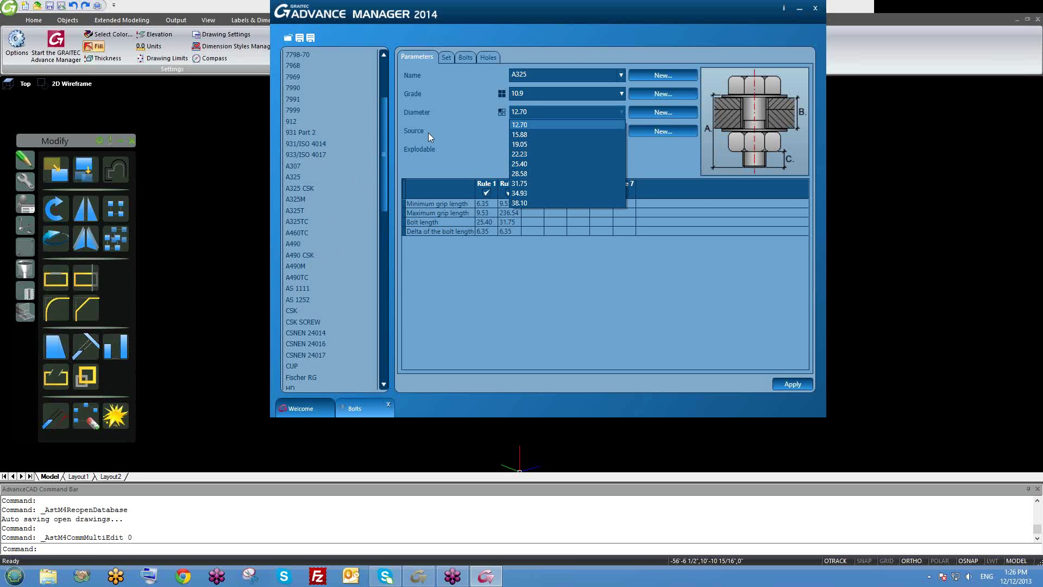
Select the A325 bolt again, check its available diameters and close the Bolts editor
{"action": "left_click", "coordinate": [442, 116]}
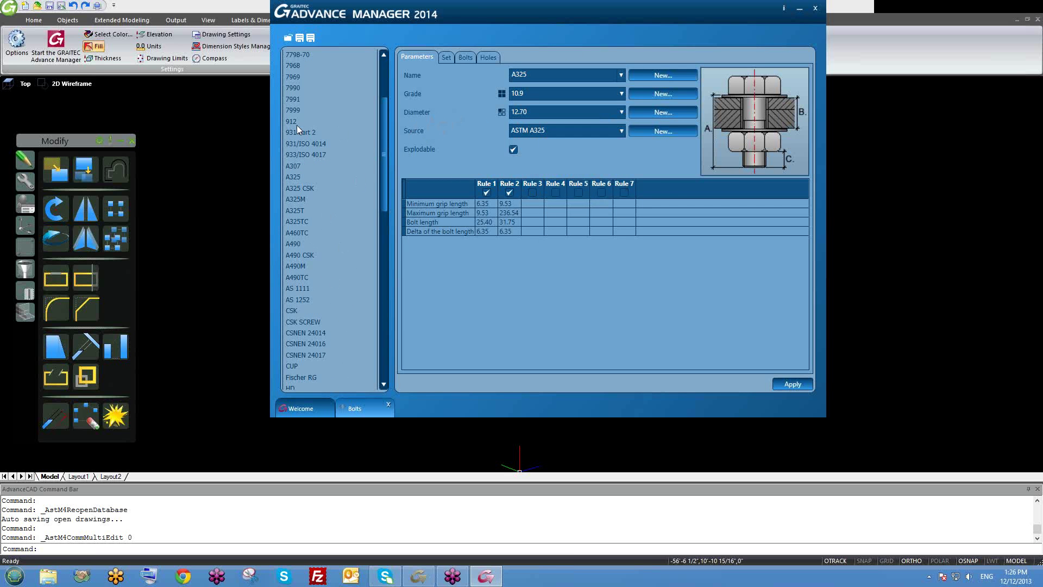
{"action": "left_click", "coordinate": [302, 176]}
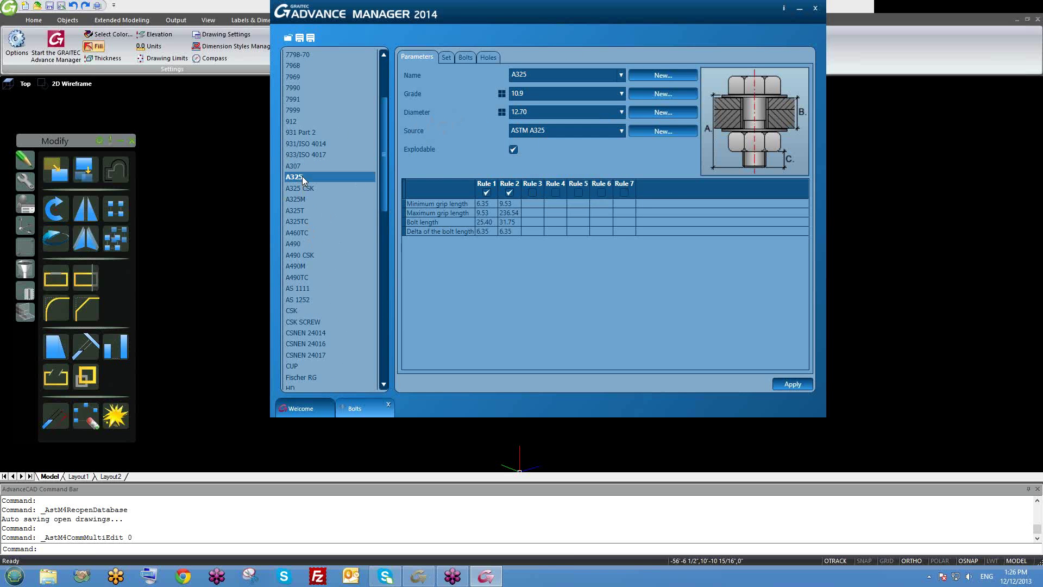
{"action": "left_click", "coordinate": [558, 112]}
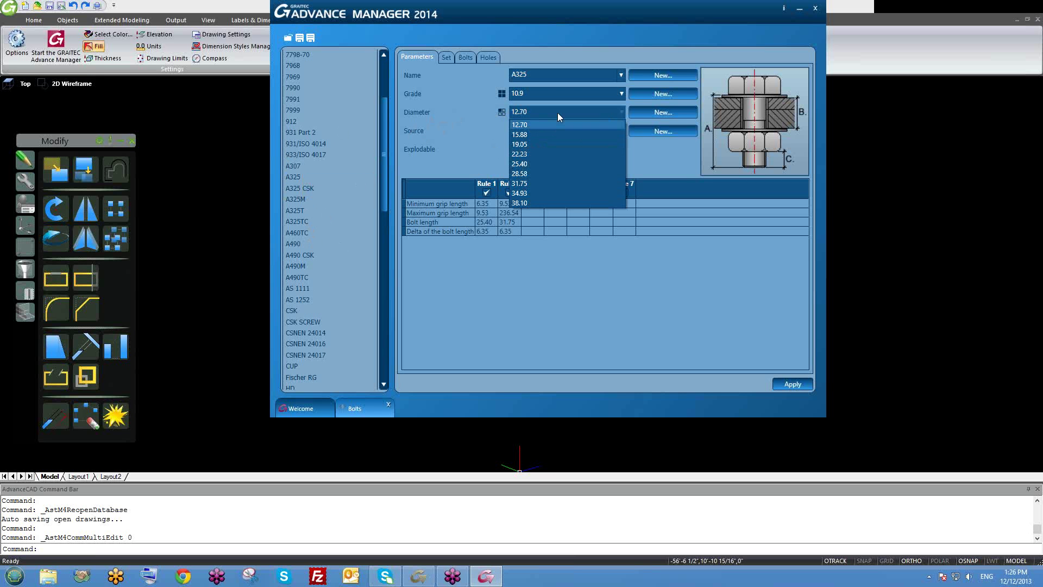
{"action": "left_click", "coordinate": [462, 112]}
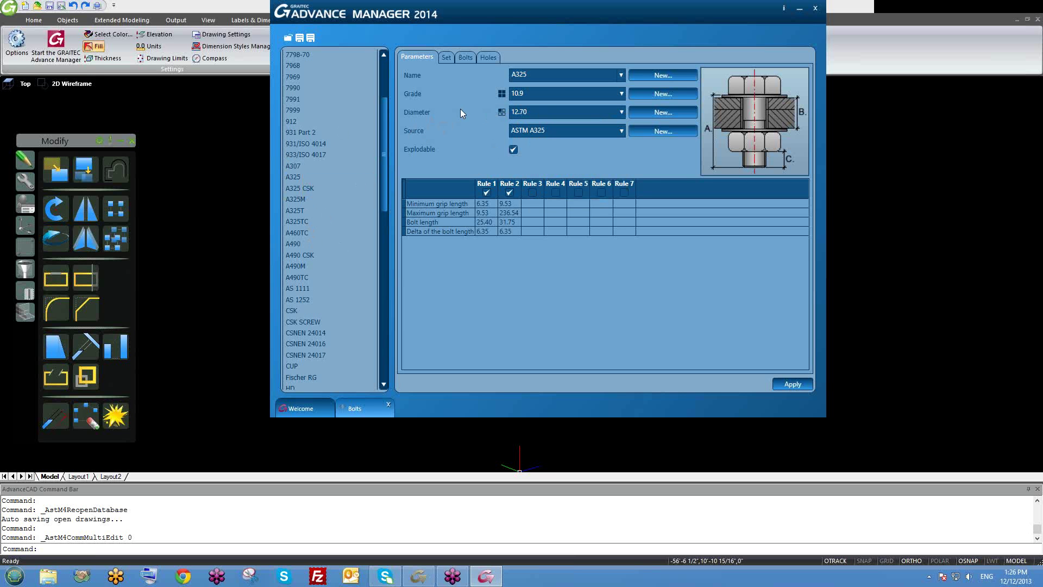
{"action": "left_click", "coordinate": [388, 405]}
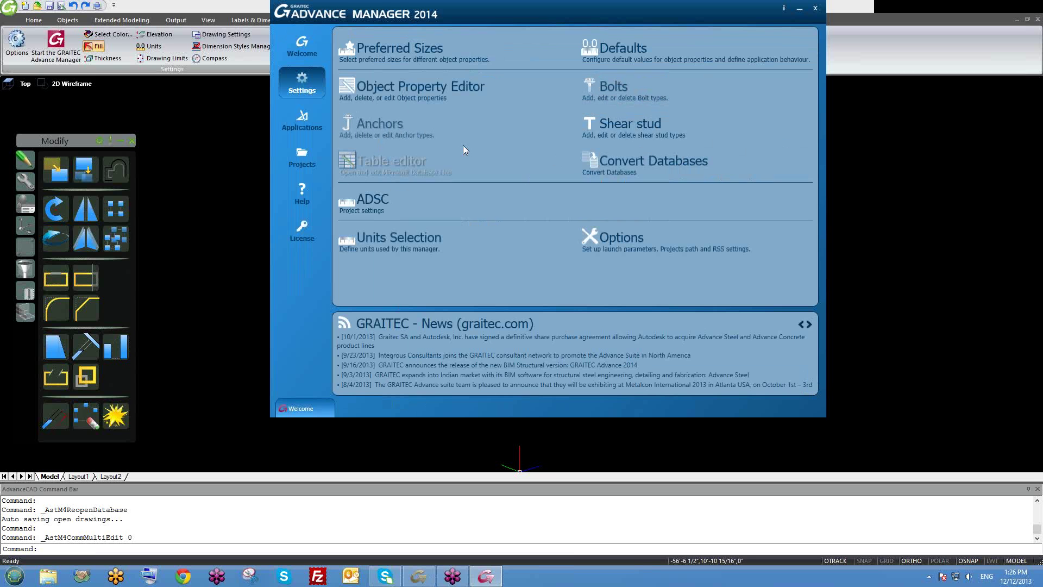
Open the Anchors editor, look through the list of anchor types, close it and reposition the Advance Manager window
{"action": "left_click", "coordinate": [400, 127]}
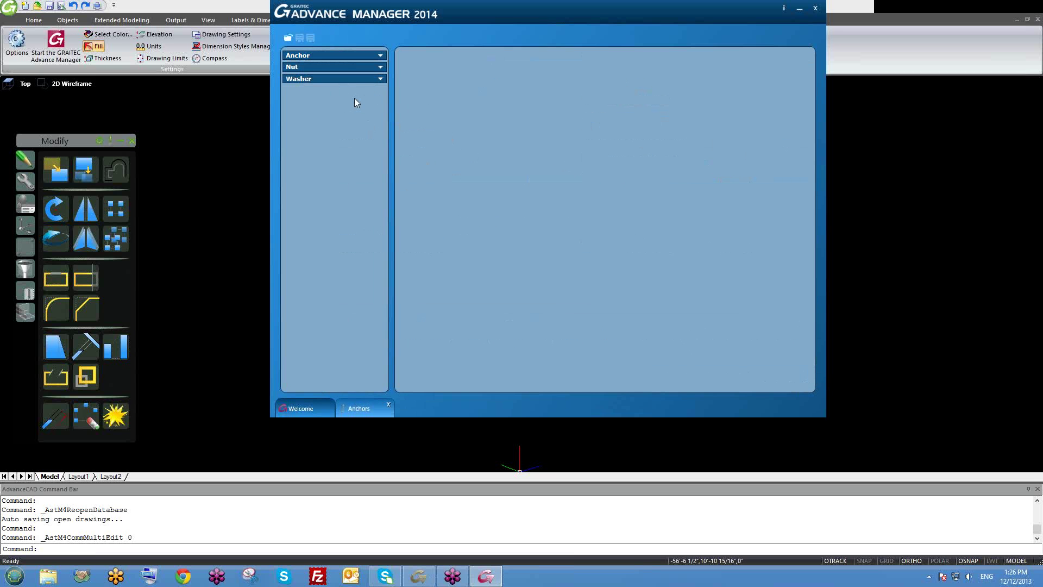
{"action": "left_click", "coordinate": [380, 55]}
{"action": "left_click_drag", "start_coordinate": [377, 106], "coordinate": [390, 266]}
{"action": "scroll", "coordinate": [391, 239], "scroll_direction": "down", "scroll_amount": 1}
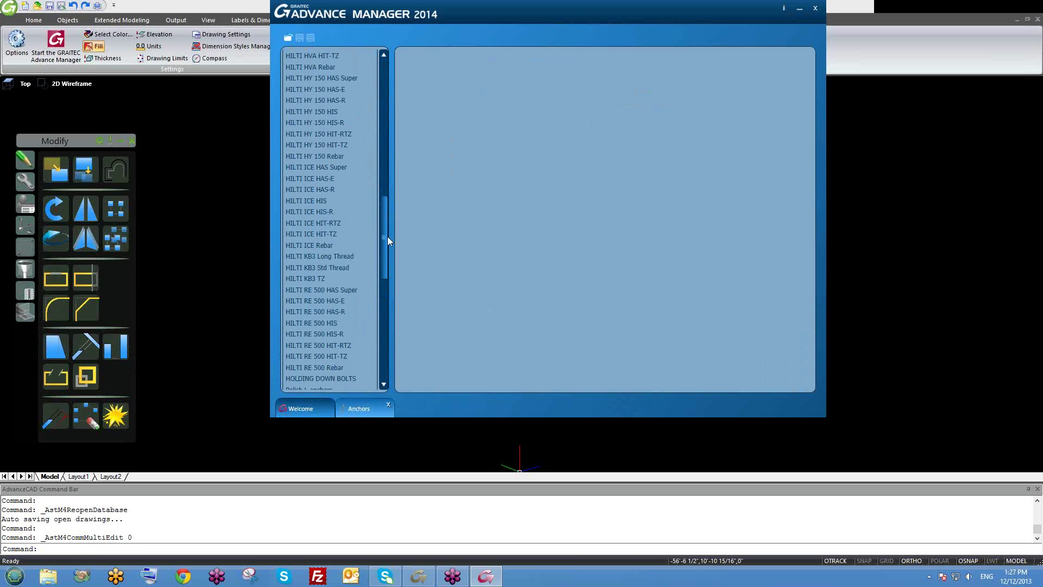
{"action": "scroll", "coordinate": [377, 366], "scroll_direction": "down", "scroll_amount": 9}
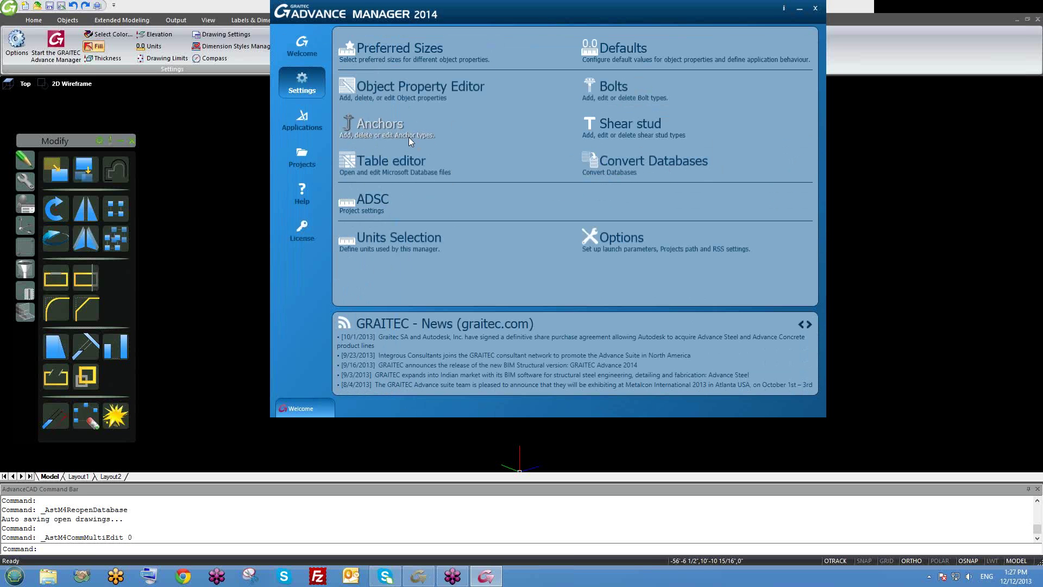
{"action": "left_click_drag", "start_coordinate": [548, 7], "coordinate": [376, 10]}
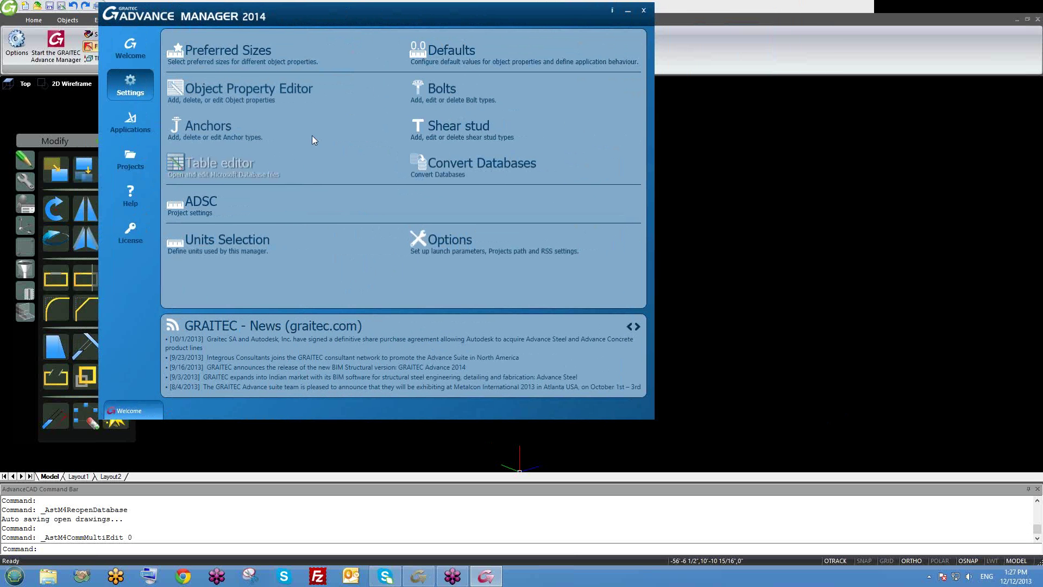
{"action": "left_click_drag", "start_coordinate": [367, 5], "coordinate": [389, 2]}
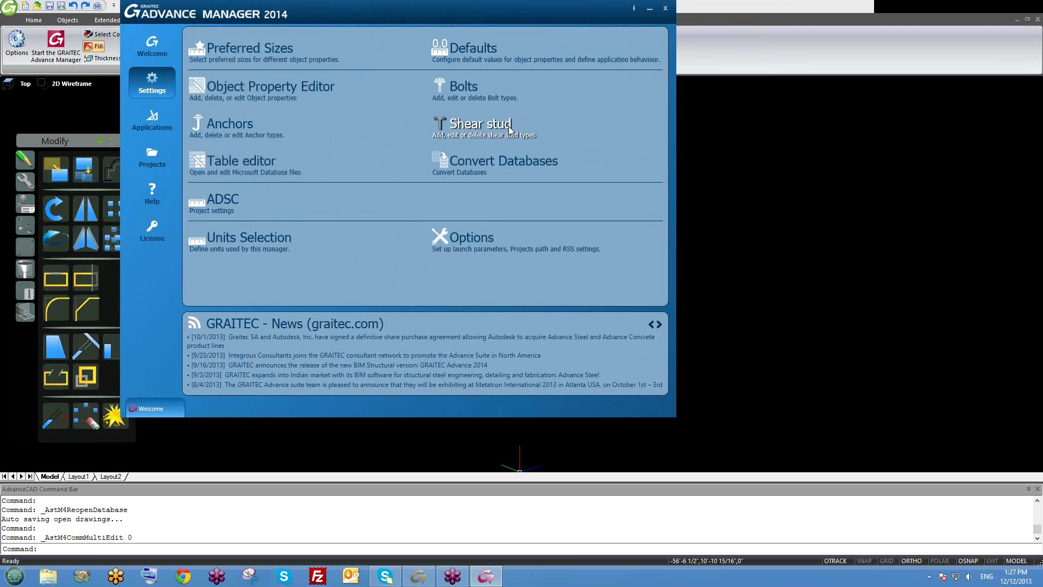
Open the Shear stud editor, browse the stud types, examine the geometry of Nelson H4L-Inch and close the editor
{"action": "left_click", "coordinate": [476, 128]}
{"action": "left_click", "coordinate": [158, 65]}
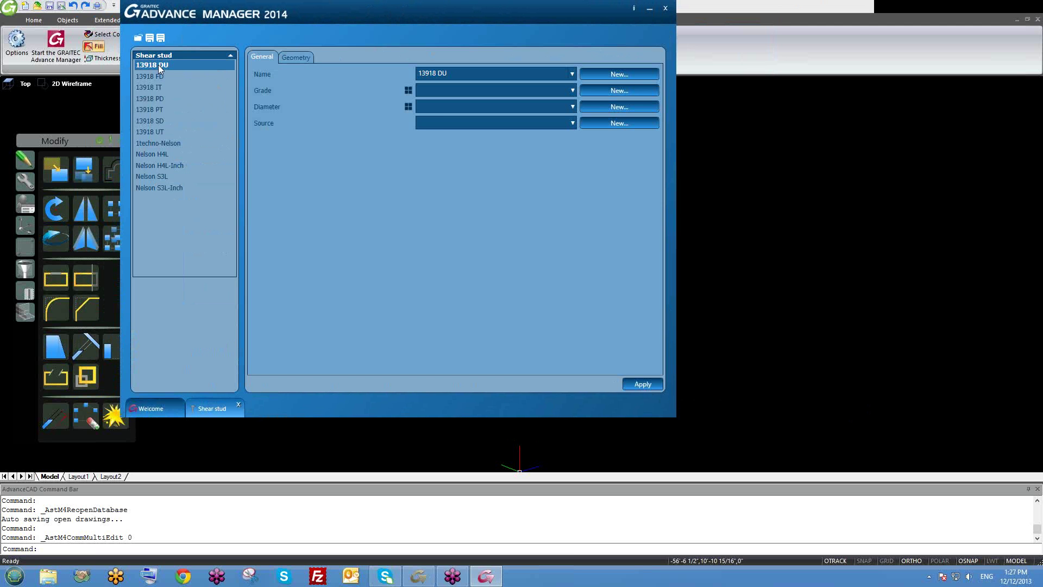
{"action": "left_click", "coordinate": [153, 88]}
{"action": "left_click", "coordinate": [153, 169]}
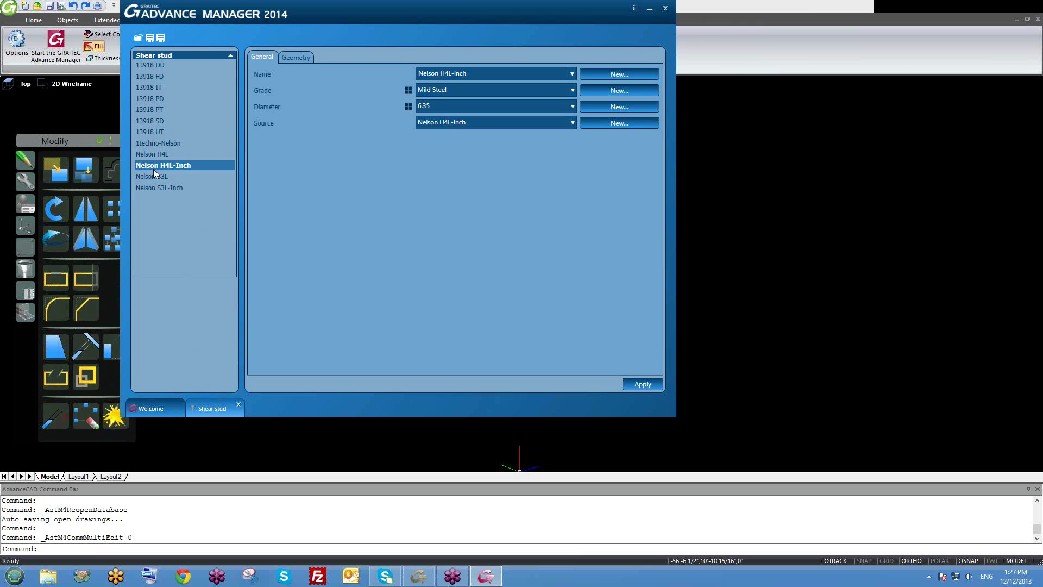
{"action": "left_click", "coordinate": [156, 175]}
{"action": "left_click", "coordinate": [160, 166]}
{"action": "left_click", "coordinate": [297, 56]}
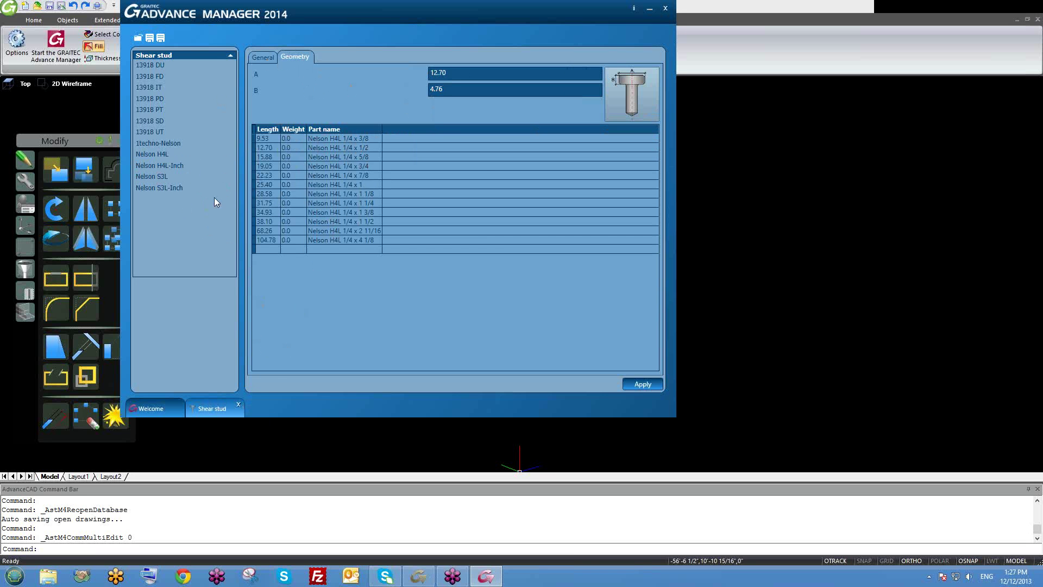
{"action": "left_click", "coordinate": [239, 404]}
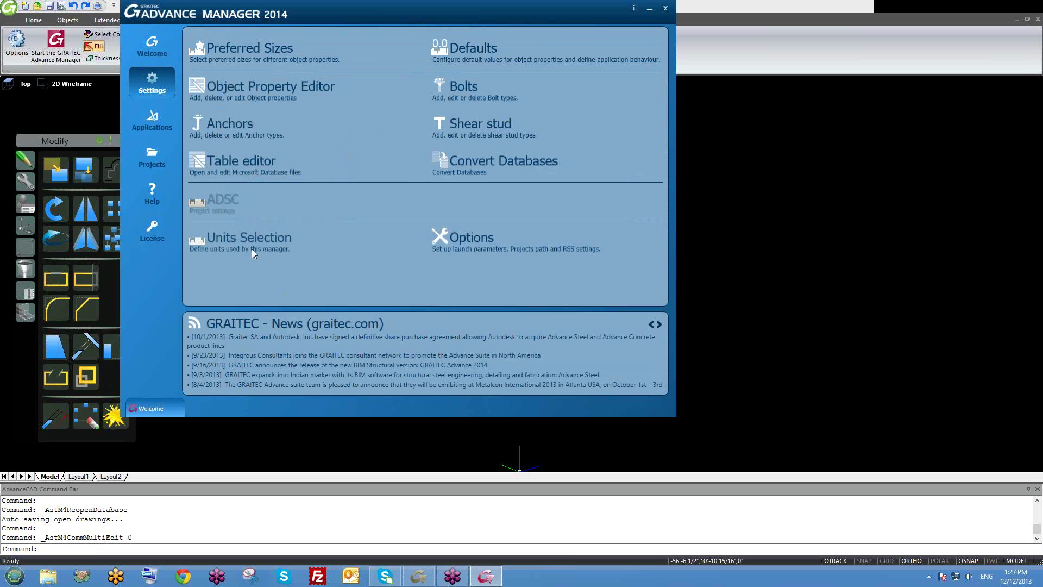
Open the Table editor and load the list of Astor databases
{"action": "left_click", "coordinate": [280, 168]}
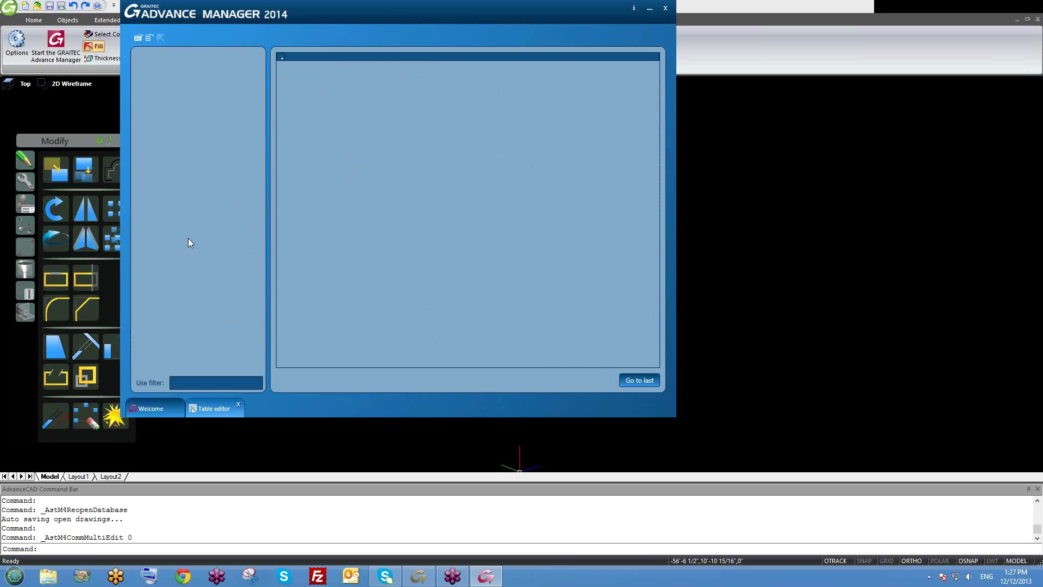
{"action": "left_click", "coordinate": [136, 38]}
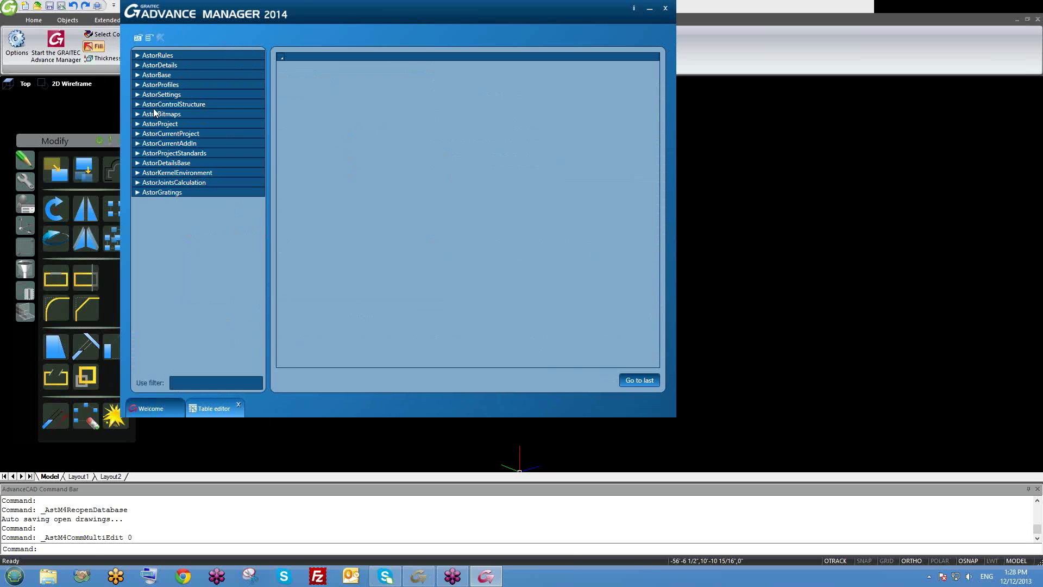
{"action": "left_click_drag", "start_coordinate": [283, 18], "coordinate": [413, 37]}
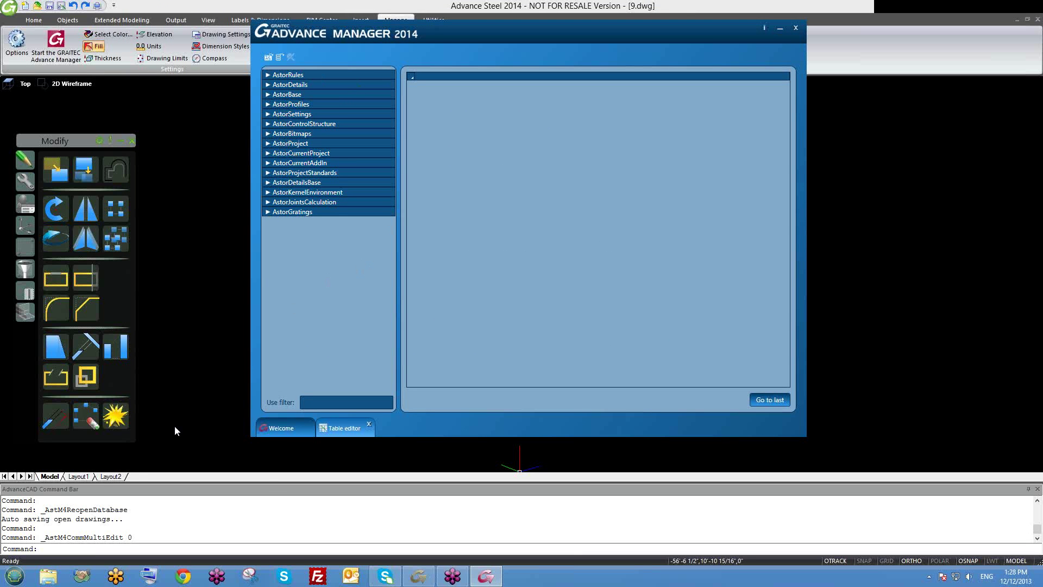
Switch to File Explorer and open the Steel\Data folder under Advance Steel 2014 to view the database files
{"action": "right_click", "coordinate": [56, 574]}
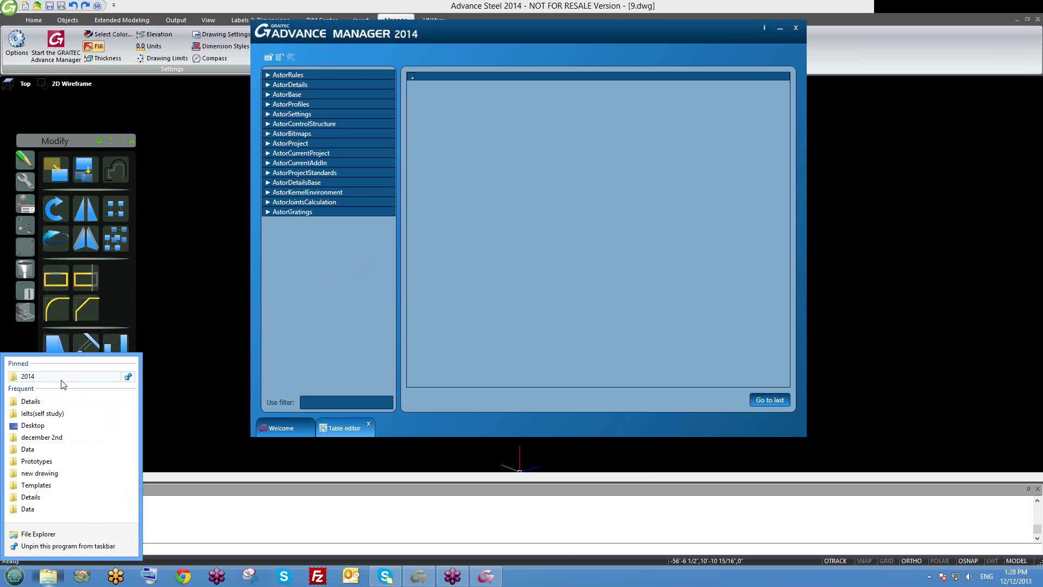
{"action": "left_click", "coordinate": [33, 376]}
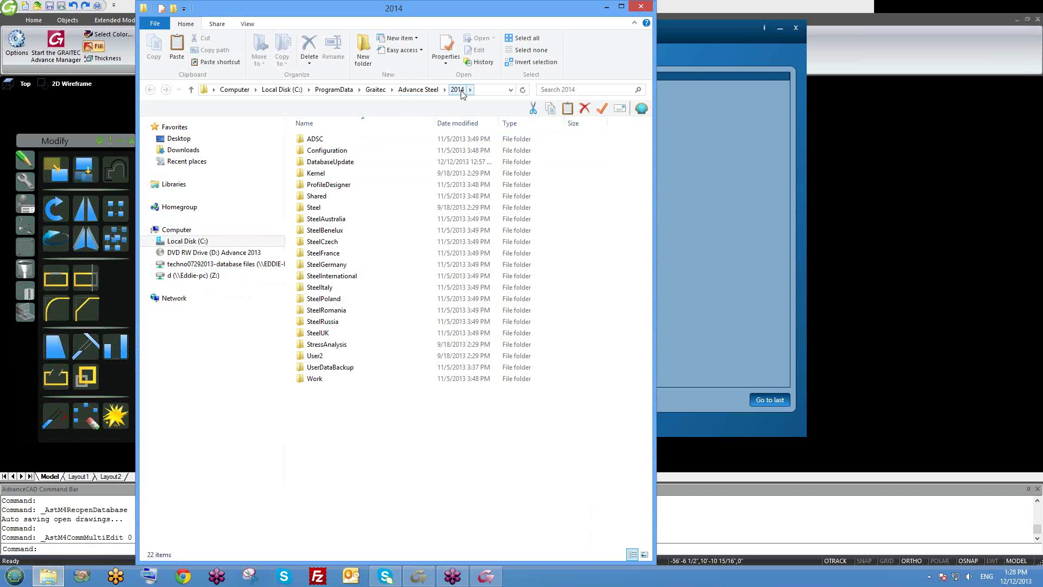
{"action": "left_click", "coordinate": [325, 211]}
{"action": "double_click", "coordinate": [325, 211]}
{"action": "double_click", "coordinate": [326, 151]}
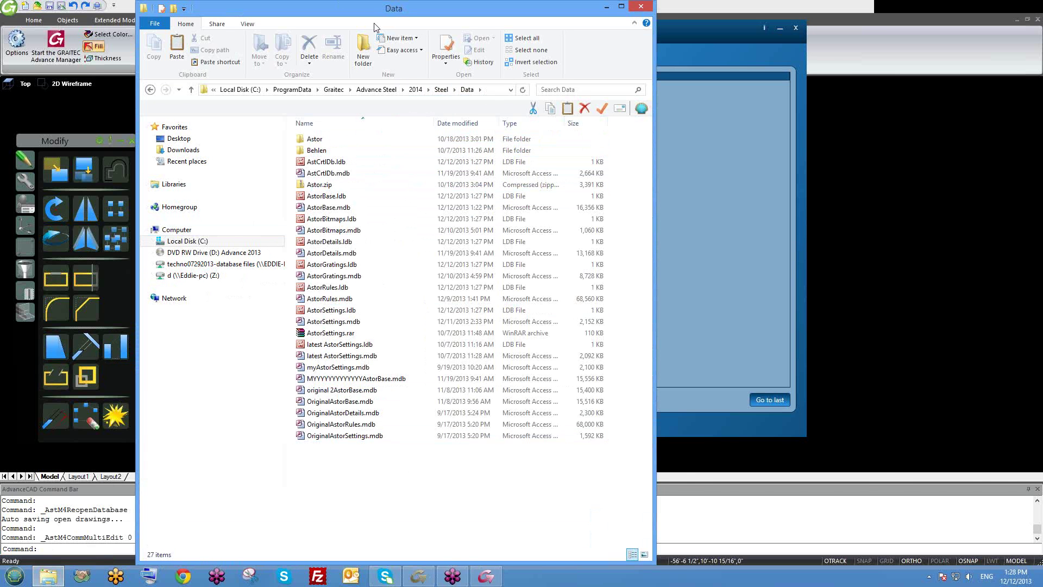
{"action": "left_click_drag", "start_coordinate": [376, 24], "coordinate": [608, 43]}
{"action": "left_click_drag", "start_coordinate": [815, 27], "coordinate": [208, 6]}
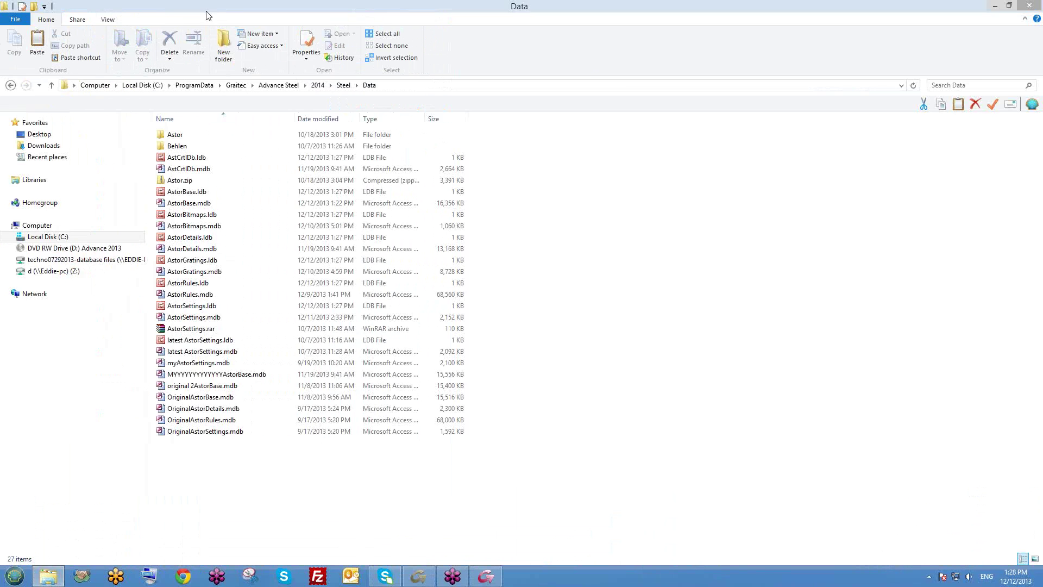
{"action": "double_click", "coordinate": [433, 16]}
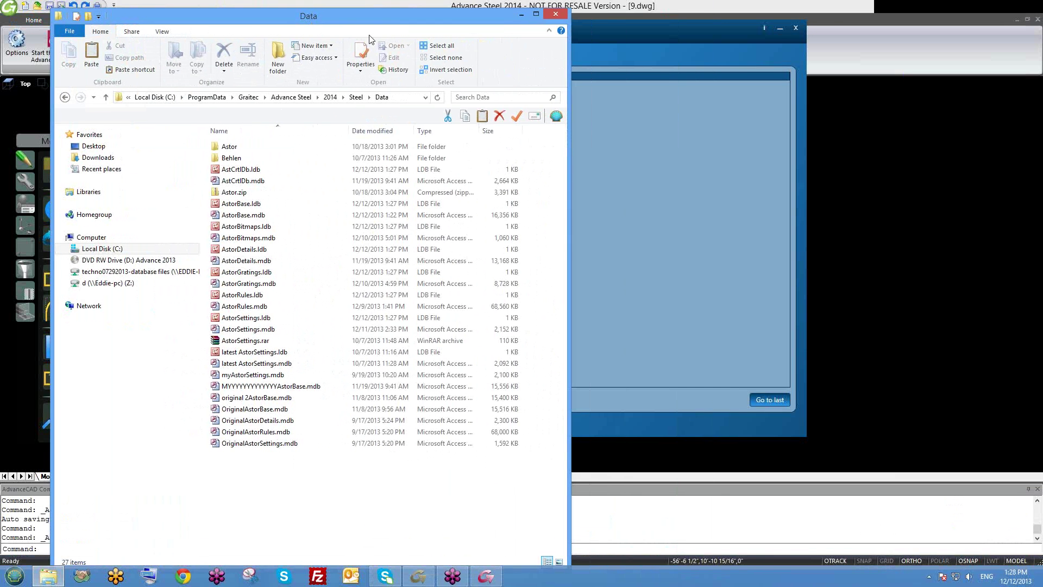
Compare the Table editor's database list with the files in the Data folder, and close File Explorer and the Table editor
{"action": "left_click_drag", "start_coordinate": [621, 35], "coordinate": [769, 54]}
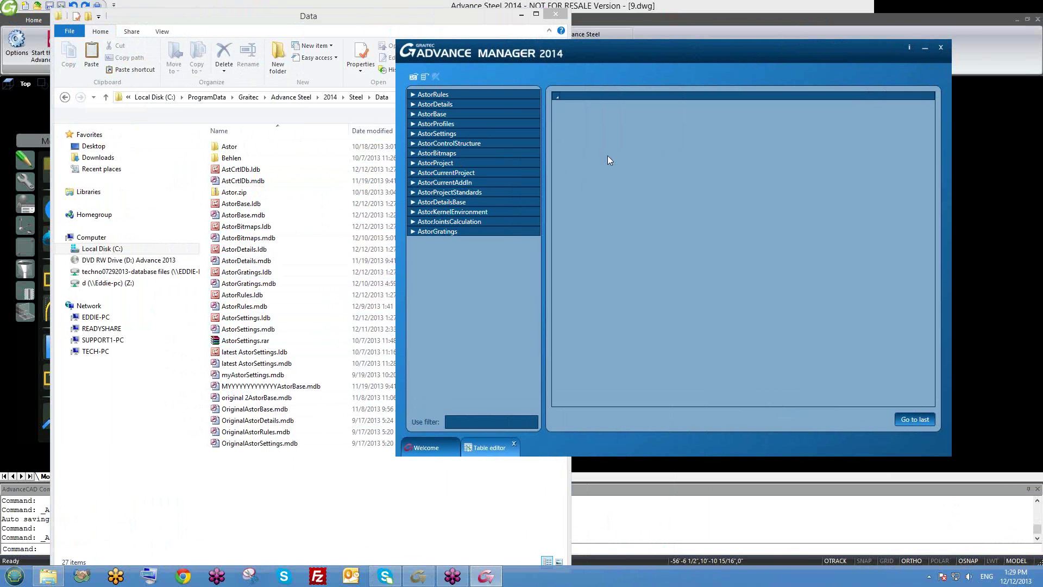
{"action": "left_click_drag", "start_coordinate": [623, 49], "coordinate": [417, 28]}
{"action": "left_click_drag", "start_coordinate": [693, 31], "coordinate": [789, 219]}
{"action": "left_click", "coordinate": [554, 14]}
{"action": "left_click_drag", "start_coordinate": [691, 223], "coordinate": [513, 56]}
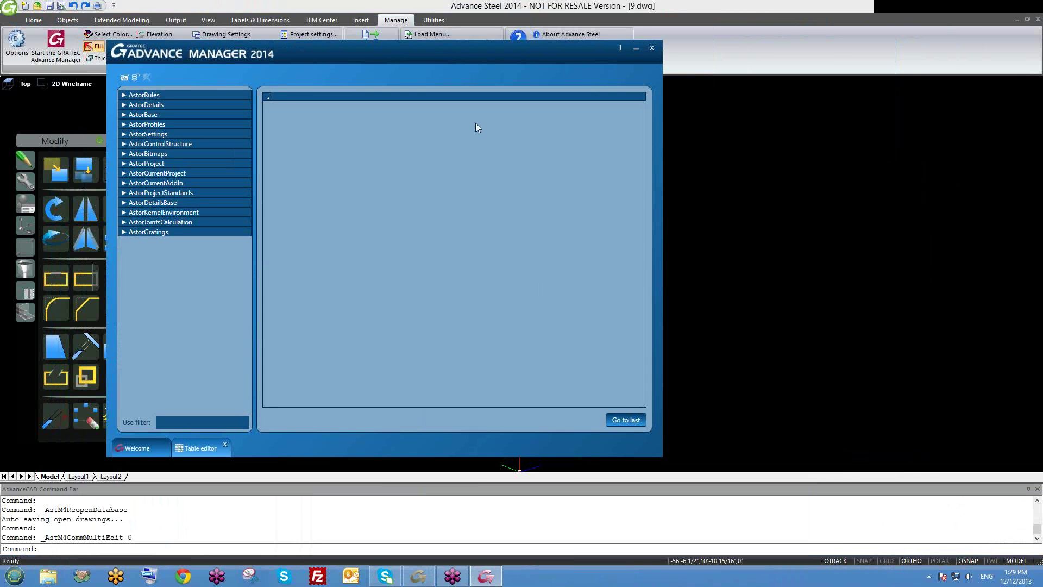
{"action": "left_click", "coordinate": [225, 444]}
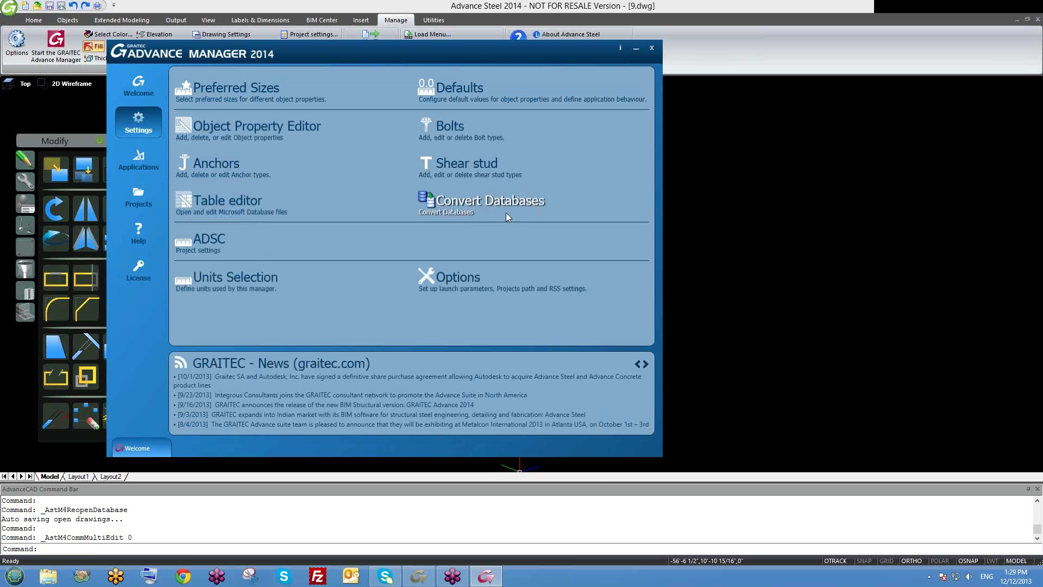
Open Convert Databases and load the database file AstorProfiles2014 - Copy.mdb
{"action": "left_click", "coordinate": [506, 214]}
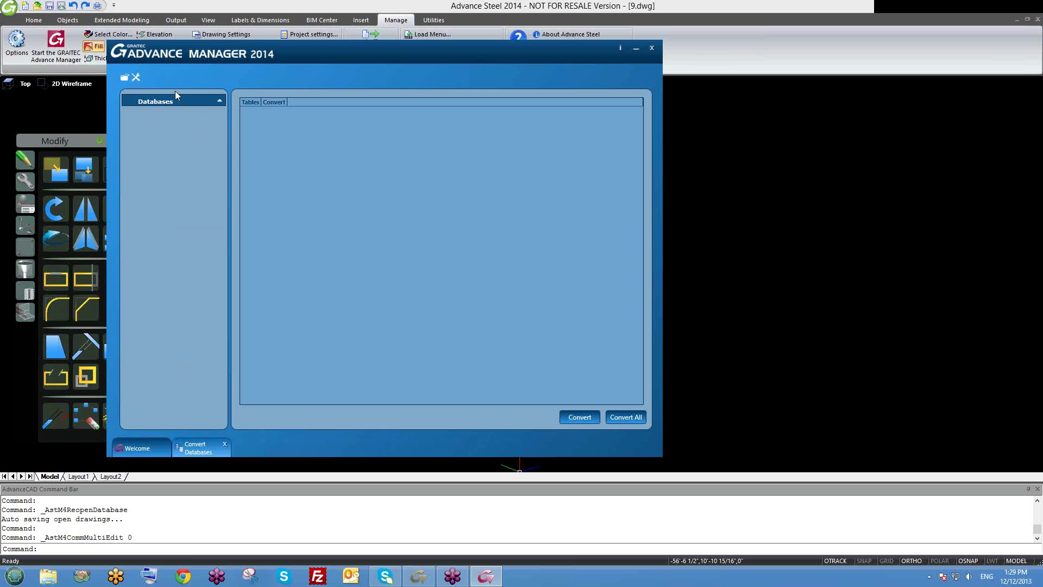
{"action": "left_click", "coordinate": [125, 77]}
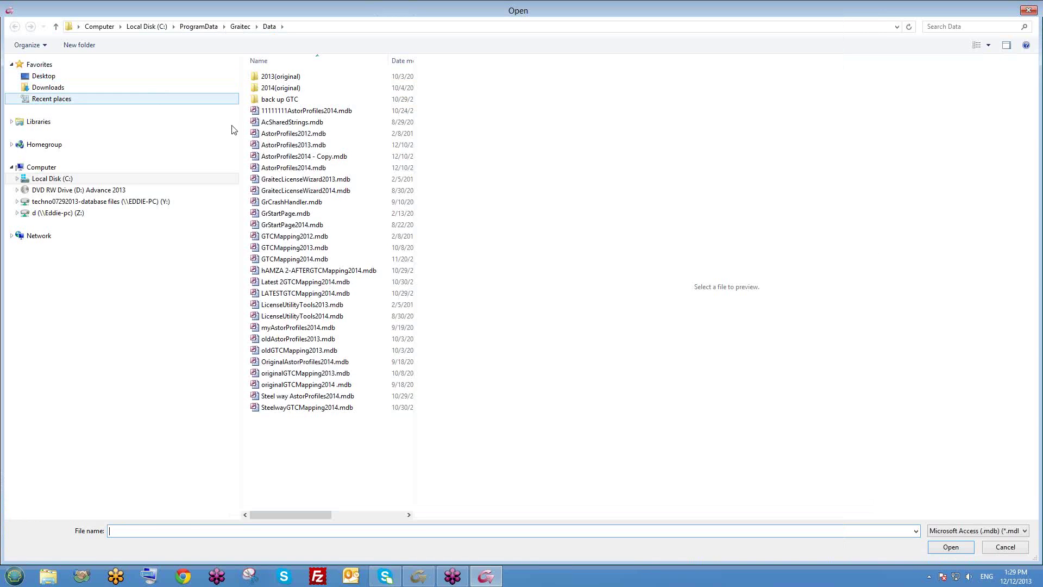
{"action": "left_click", "coordinate": [282, 158]}
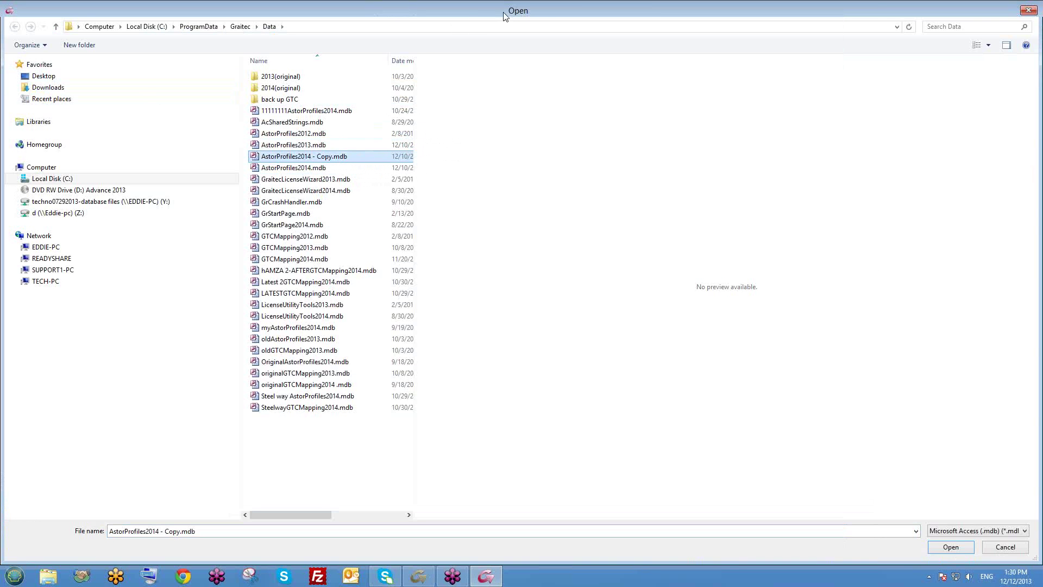
{"action": "left_click", "coordinate": [939, 549]}
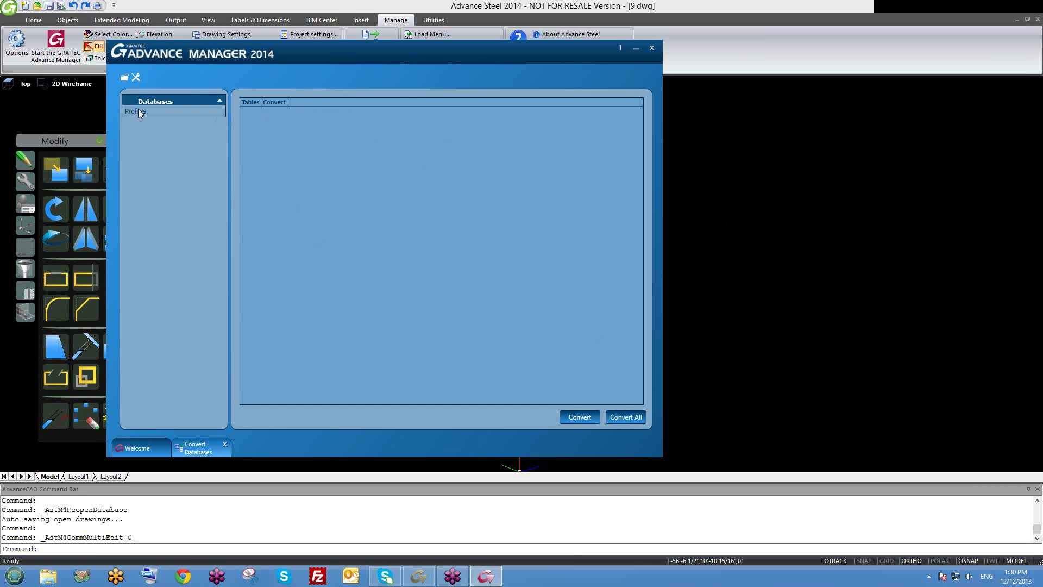
Display the Profiles database tables, look through to the USR entries marked for conversion, and close Convert Databases
{"action": "left_click", "coordinate": [137, 111]}
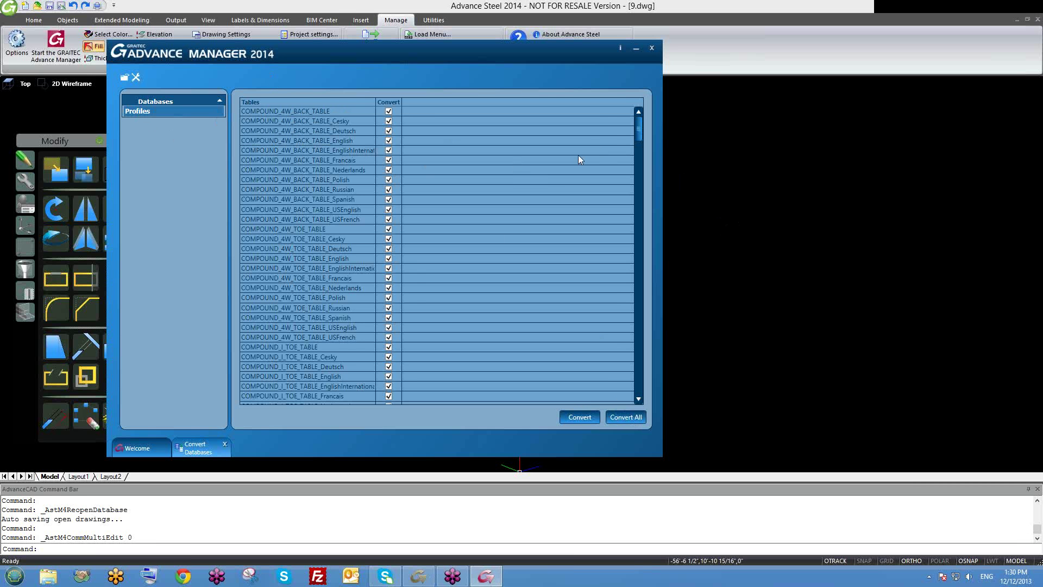
{"action": "left_click_drag", "start_coordinate": [642, 128], "coordinate": [625, 387]}
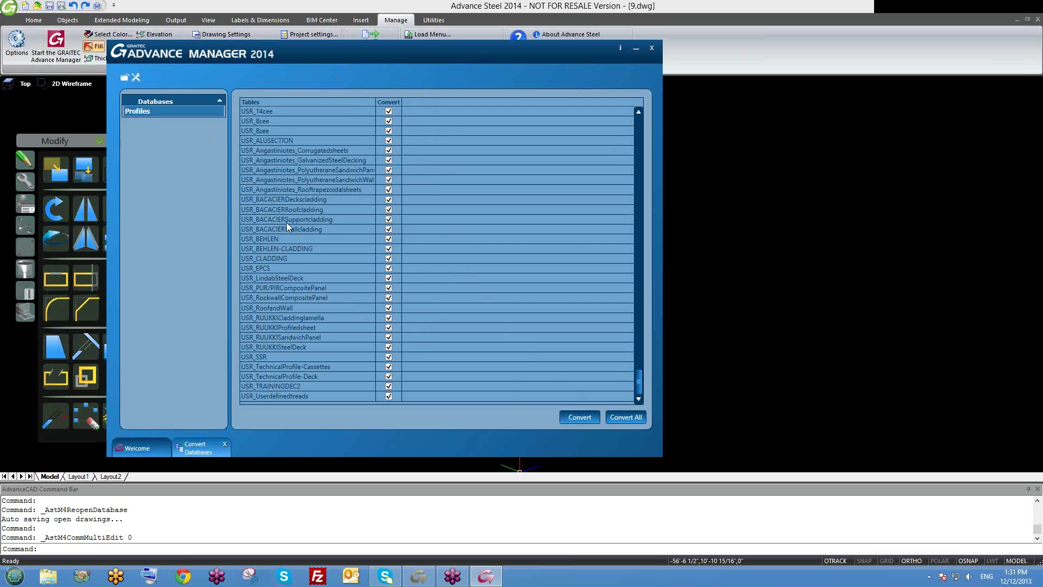
{"action": "left_click", "coordinate": [225, 444]}
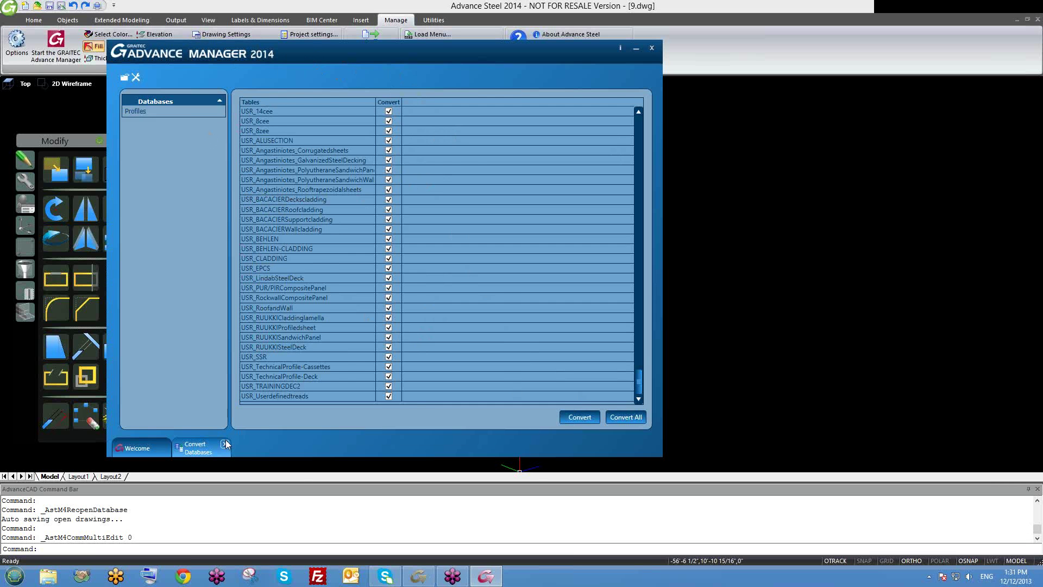
{"action": "left_click", "coordinate": [225, 444]}
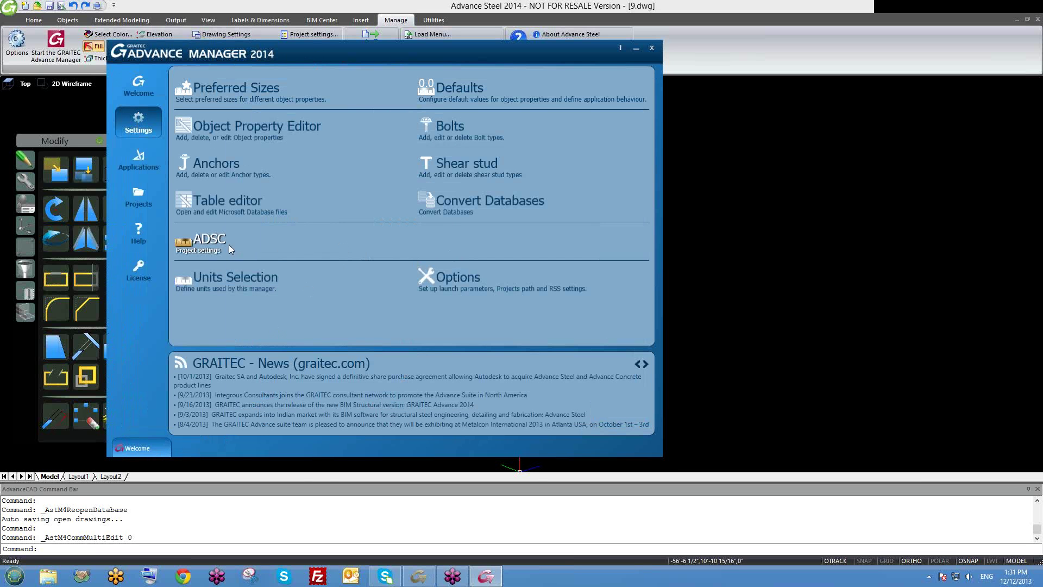
Open Units Selection, view the length unit settings and close it
{"action": "left_click", "coordinate": [228, 285]}
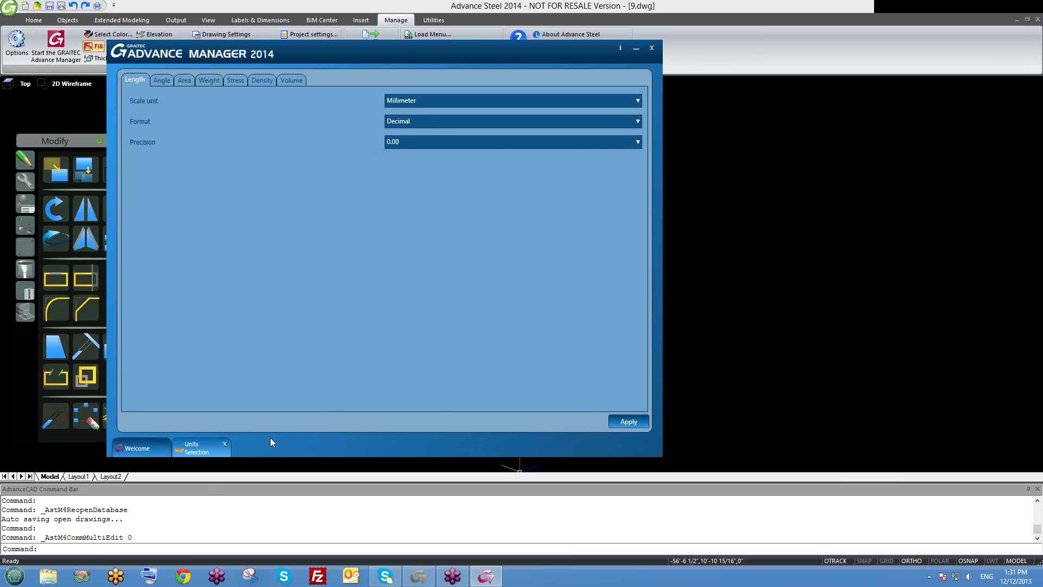
{"action": "left_click", "coordinate": [225, 444]}
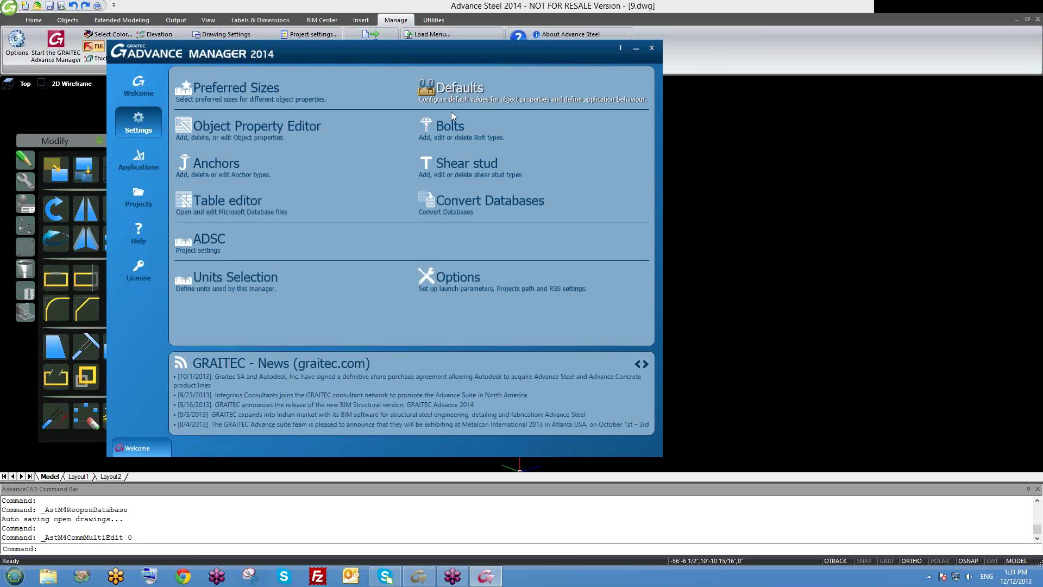
Open Defaults, examine the general Drawing-Labeling properties down to the slope triangle reference length, and close Defaults
{"action": "left_click", "coordinate": [442, 91]}
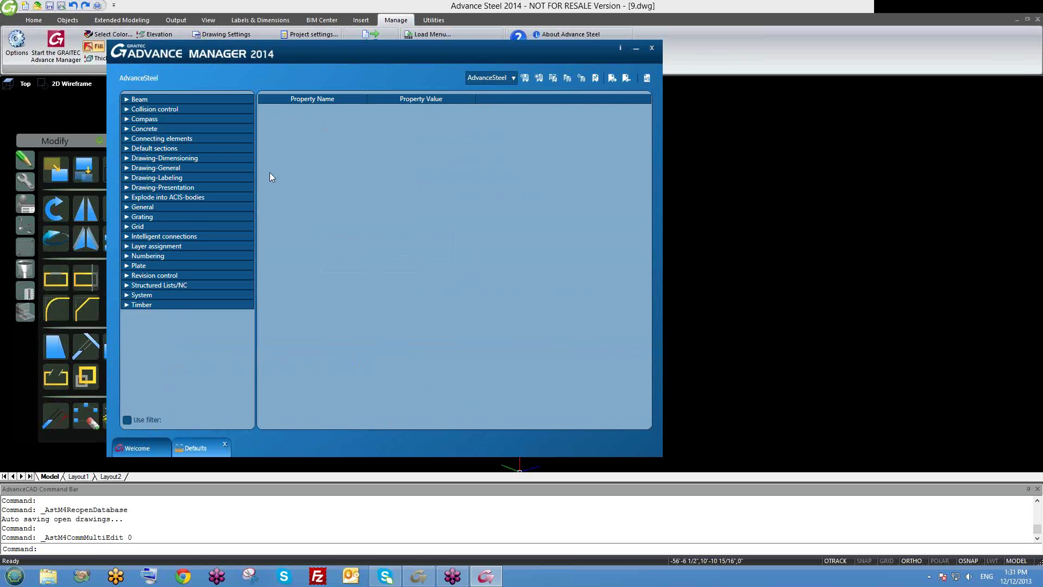
{"action": "left_click", "coordinate": [132, 179]}
{"action": "left_click", "coordinate": [140, 187]}
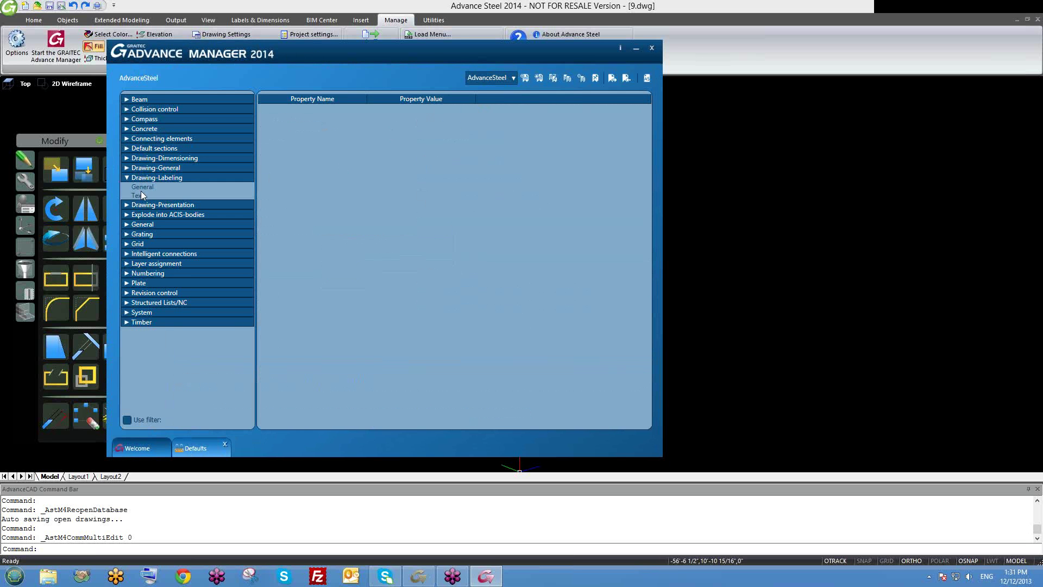
{"action": "scroll", "coordinate": [505, 310], "scroll_direction": "down", "scroll_amount": 1}
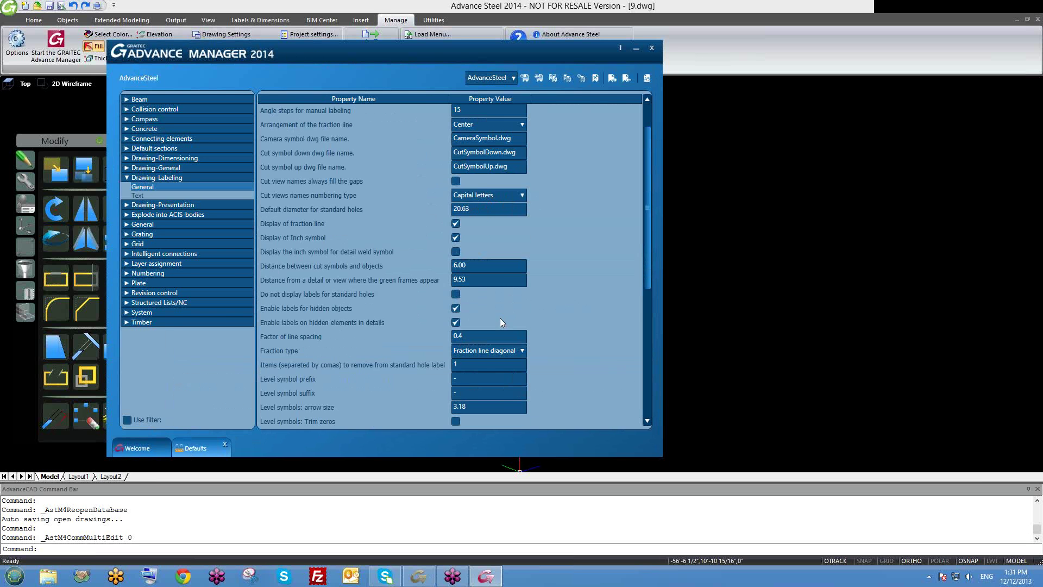
{"action": "scroll", "coordinate": [496, 264], "scroll_direction": "down", "scroll_amount": 4}
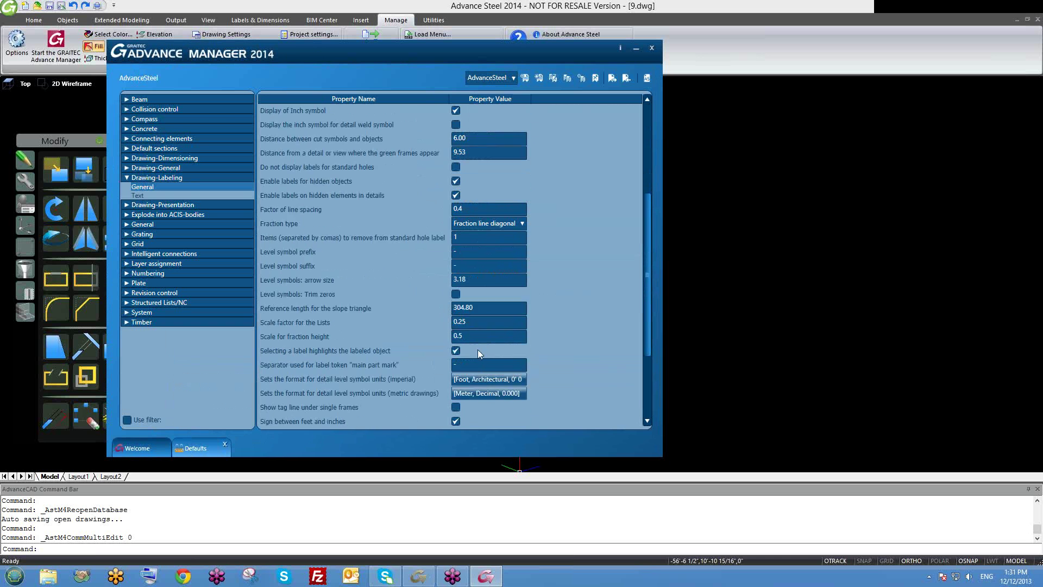
{"action": "scroll", "coordinate": [477, 348], "scroll_direction": "down", "scroll_amount": 1}
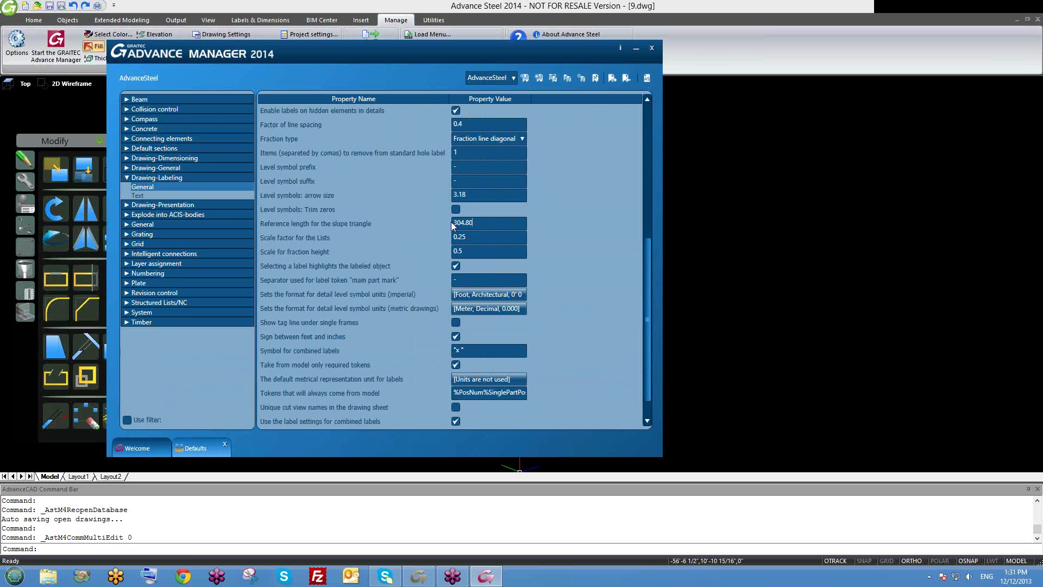
{"action": "scroll", "coordinate": [484, 225], "scroll_direction": "up", "scroll_amount": 4}
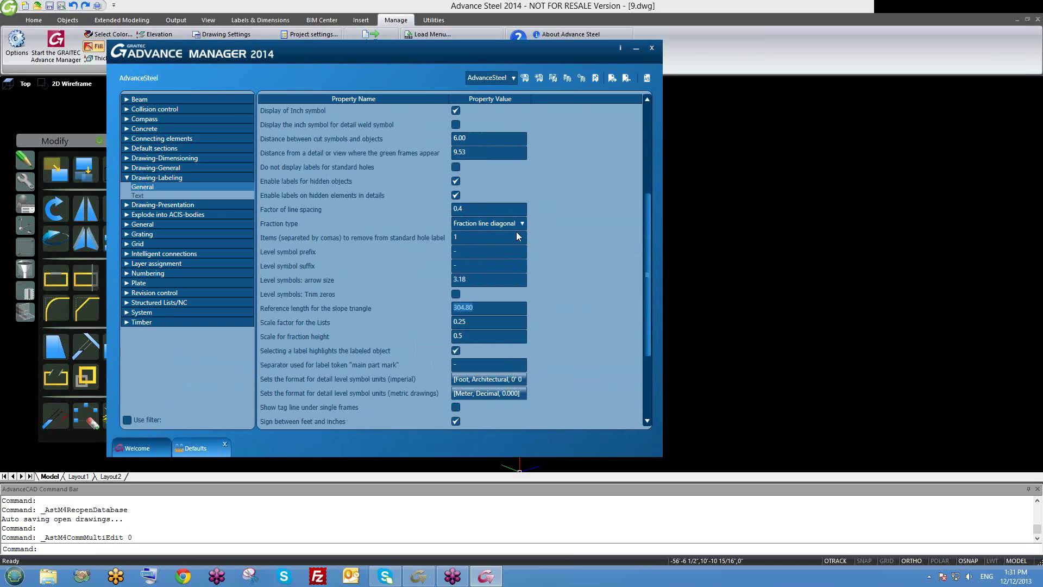
{"action": "left_click", "coordinate": [229, 443]}
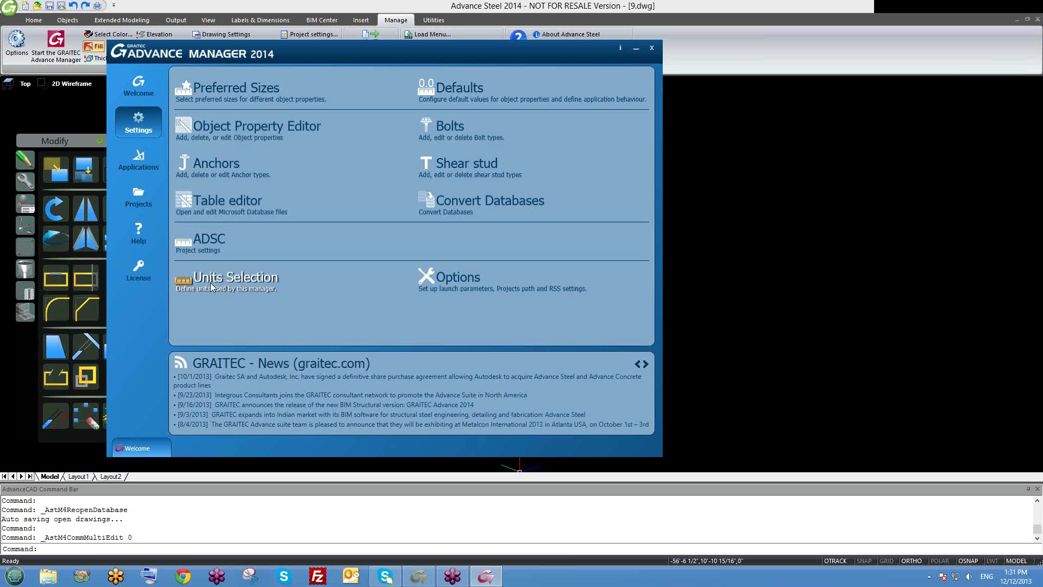
Set the manager's length units to Inch, Architectural format with 0' 0 1/2" precision, and apply them
{"action": "left_click", "coordinate": [212, 286]}
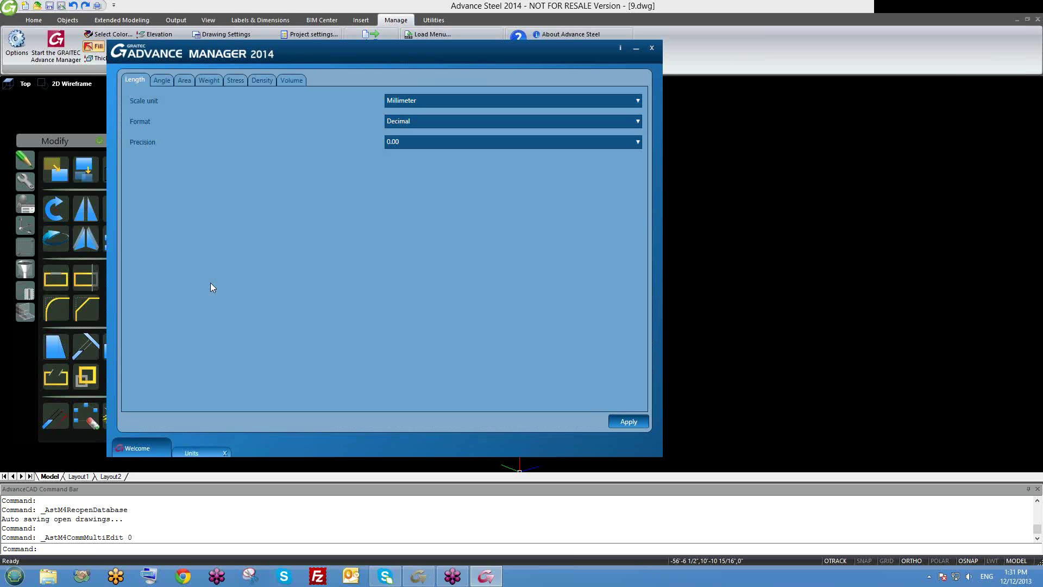
{"action": "left_click", "coordinate": [418, 103]}
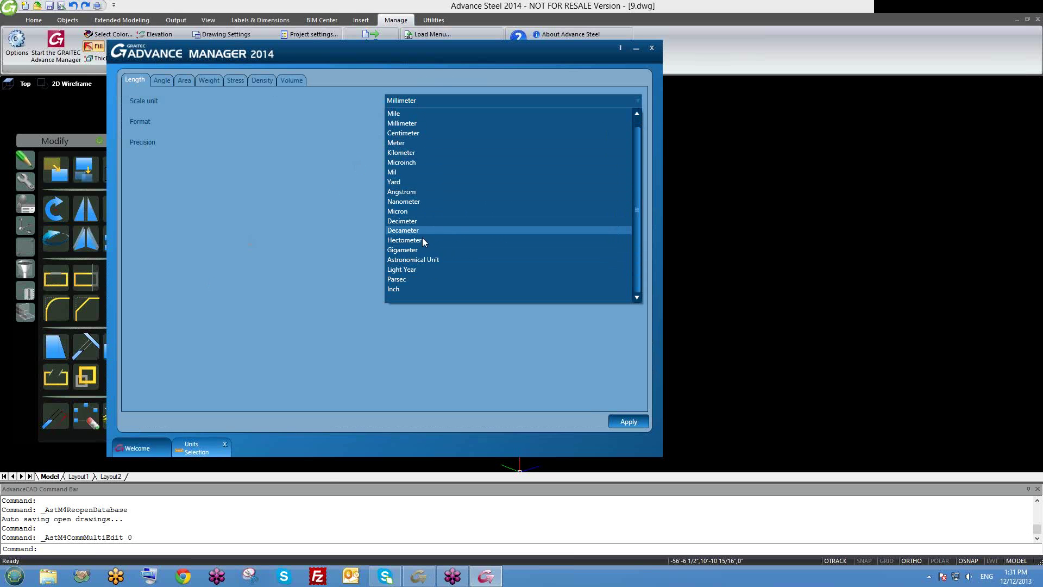
{"action": "scroll", "coordinate": [422, 277], "scroll_direction": "up", "scroll_amount": 1}
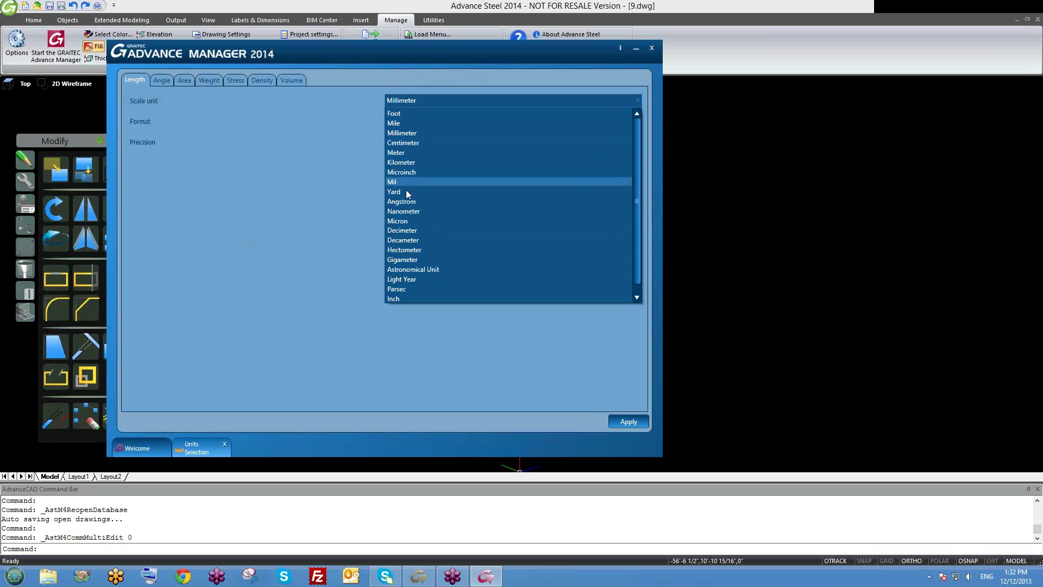
{"action": "left_click", "coordinate": [412, 287]}
{"action": "left_click", "coordinate": [410, 123]}
{"action": "left_click", "coordinate": [414, 137]}
{"action": "left_click", "coordinate": [414, 141]}
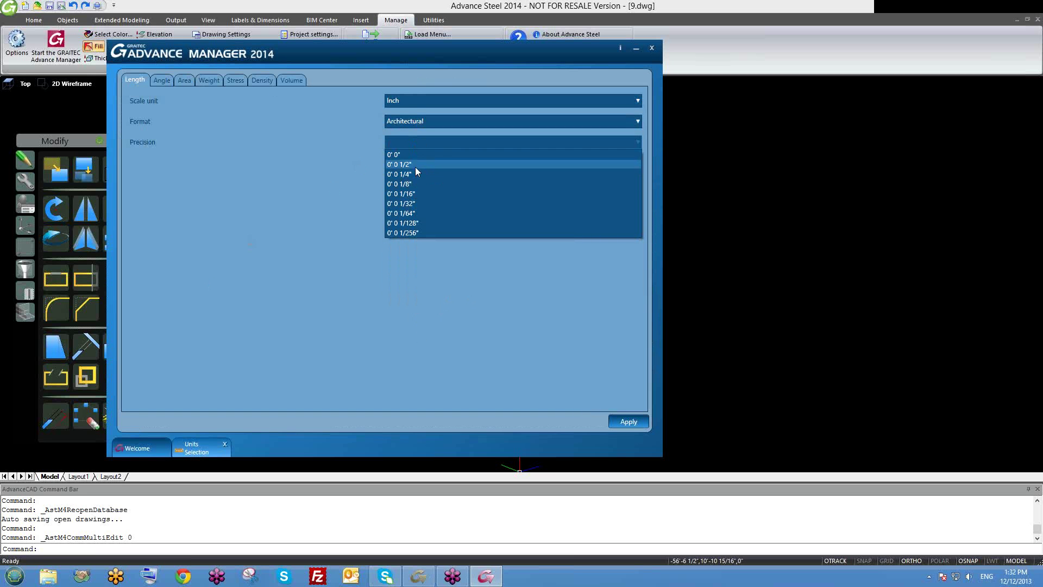
{"action": "left_click", "coordinate": [415, 167]}
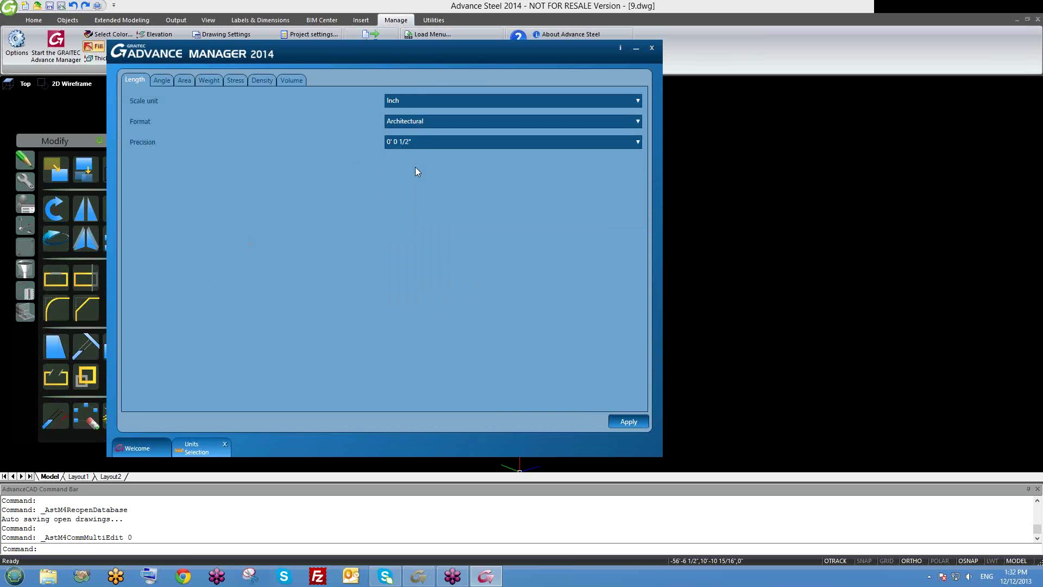
{"action": "left_click", "coordinate": [622, 417]}
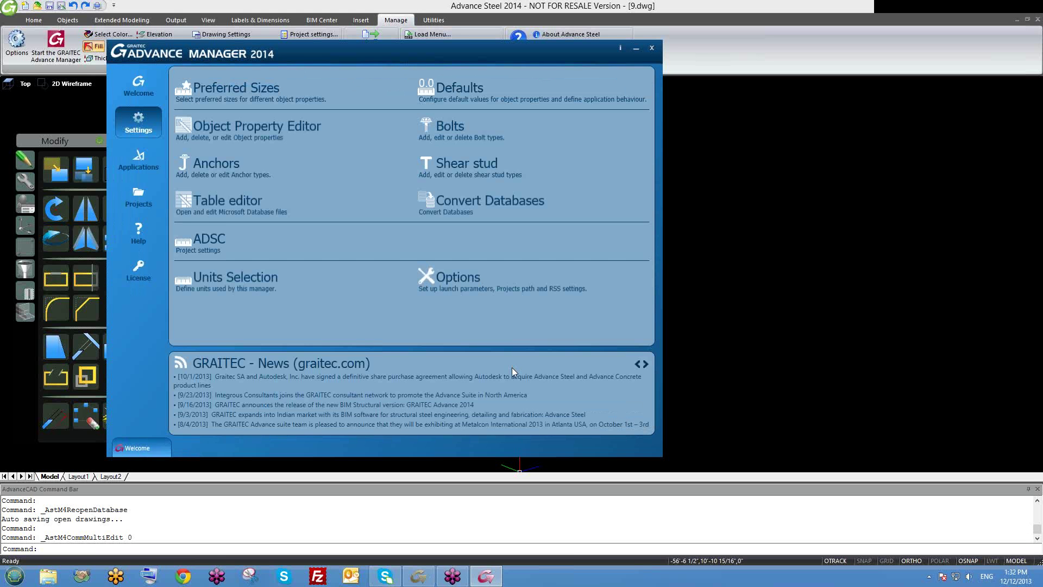
Open Defaults, view the general Default sections properties and display the Drawing-Dimensioning Distances properties
{"action": "left_click", "coordinate": [471, 103]}
{"action": "left_click", "coordinate": [126, 148]}
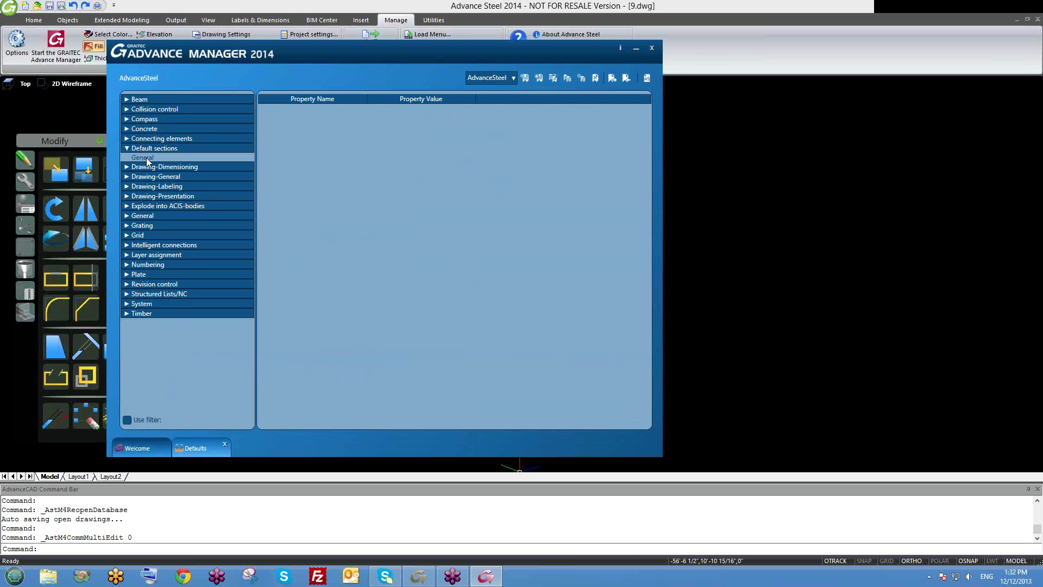
{"action": "left_click", "coordinate": [146, 158]}
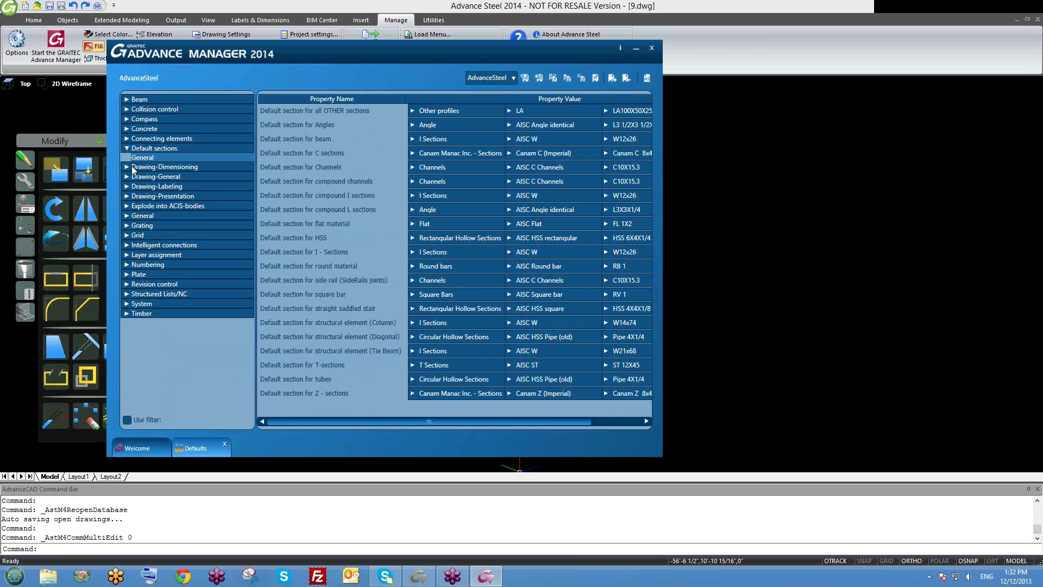
{"action": "left_click", "coordinate": [126, 166]}
{"action": "left_click", "coordinate": [139, 183]}
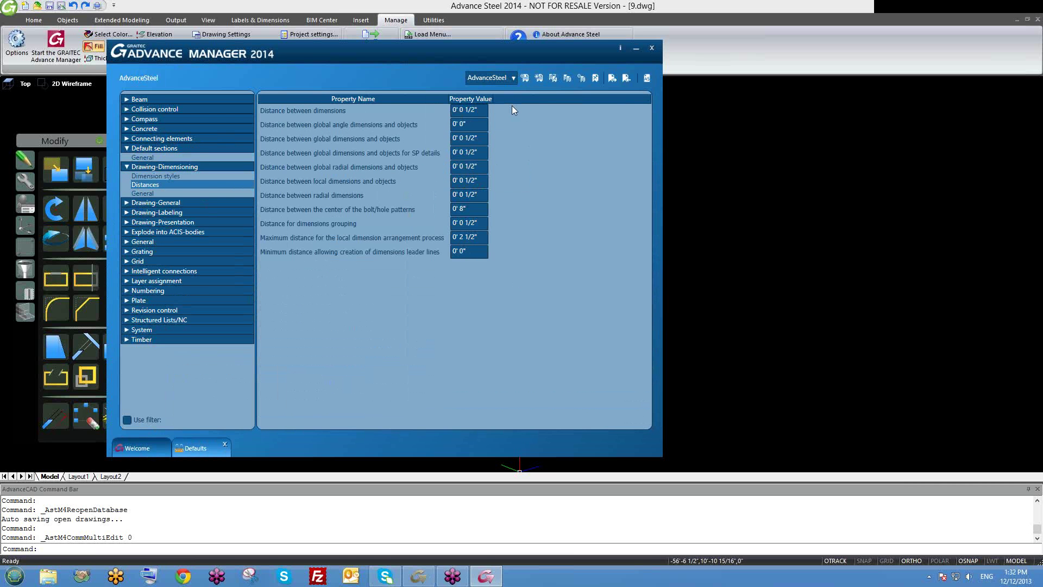
Try to enter 1/2 as the distance between dimensions, and close the exception dialog
{"action": "left_click", "coordinate": [480, 111]}
{"action": "left_click", "coordinate": [484, 111]}
{"action": "left_click", "coordinate": [475, 109]}
{"action": "key", "text": "BackSpace"}
{"action": "key", "text": "BackSpace"}
{"action": "key", "text": "BackSpace"}
{"action": "key", "text": "BackSpace"}
{"action": "key", "text": "BackSpace"}
{"action": "key", "text": "BackSpace"}
{"action": "key", "text": "BackSpace"}
{"action": "key", "text": "BackSpace"}
{"action": "type", "text": "1"}
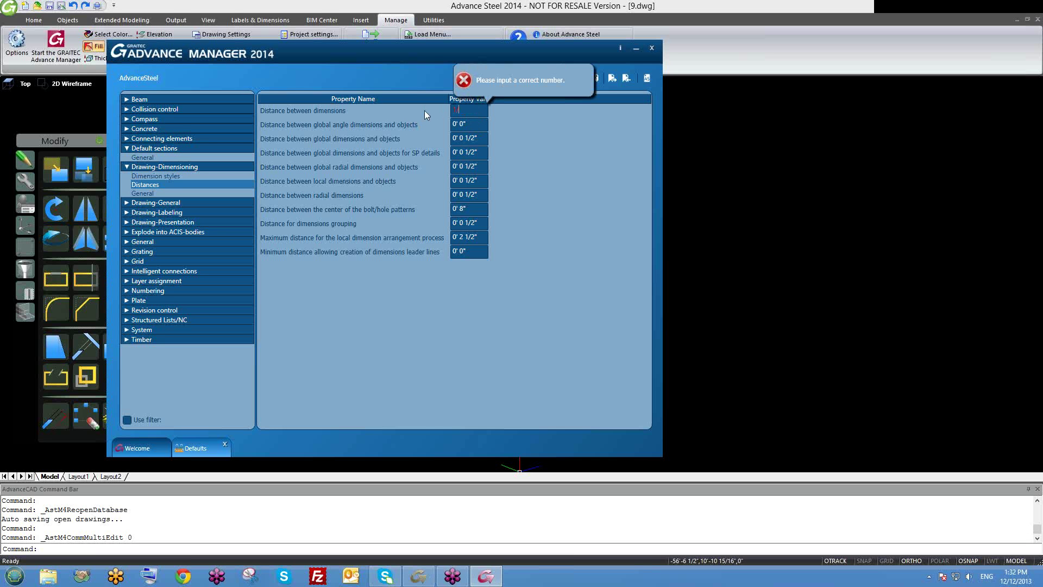
{"action": "type", "text": "/2"}
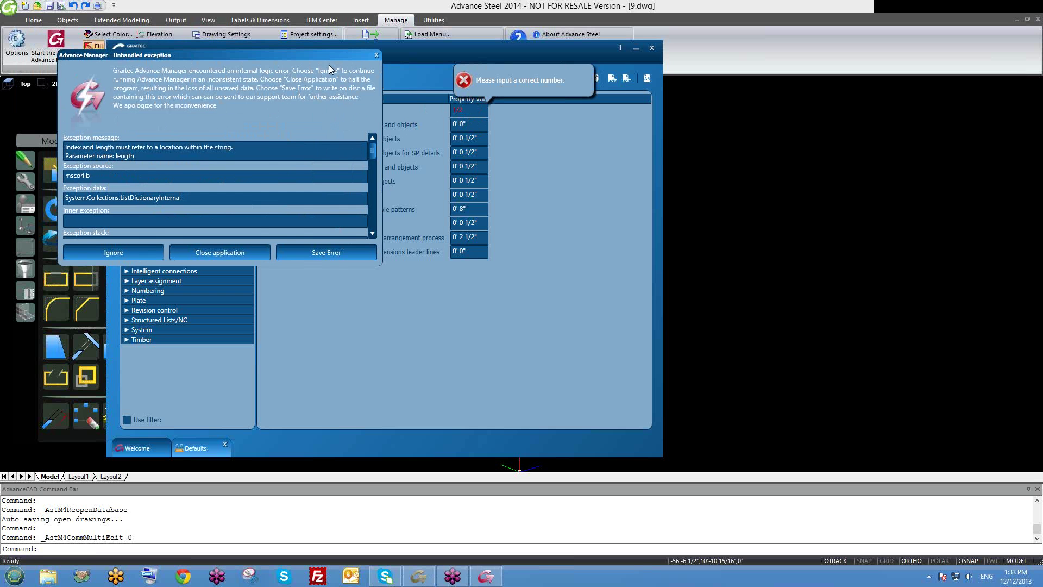
{"action": "left_click", "coordinate": [375, 55]}
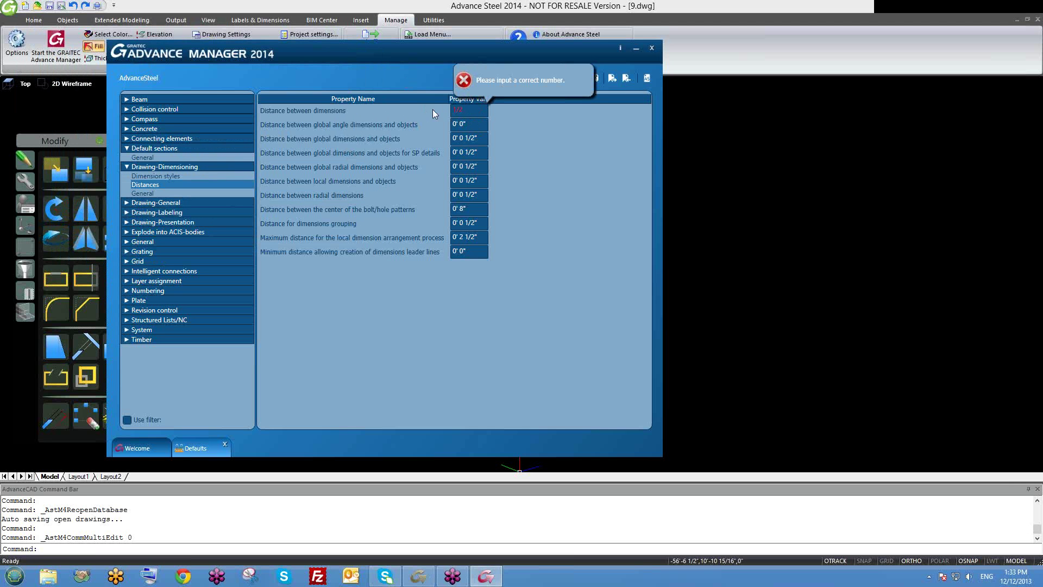
Enter .5 as the distance between dimensions and reselect the value to check its format
{"action": "type", "text": ".5"}
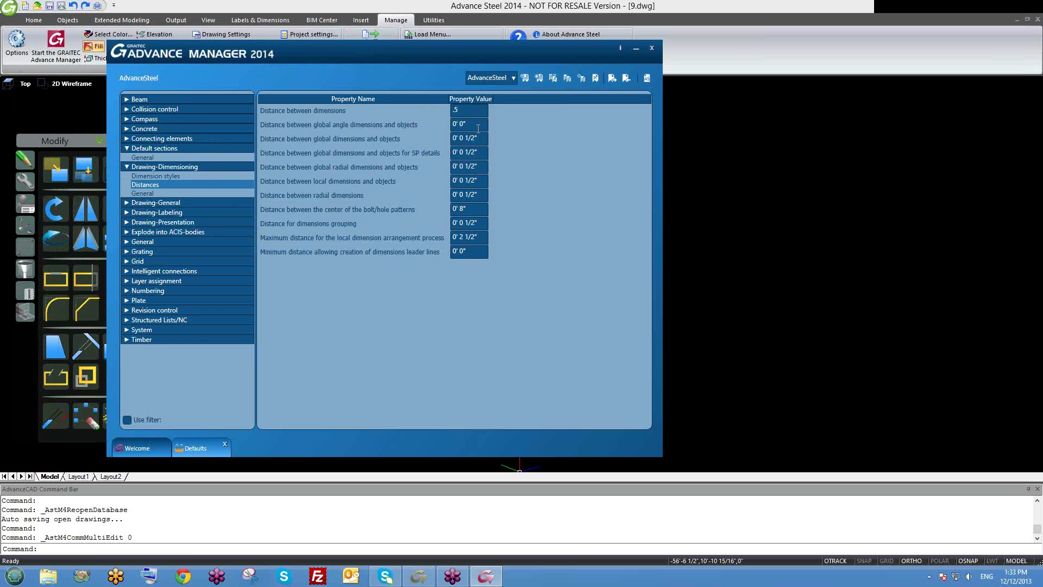
{"action": "left_click", "coordinate": [472, 123]}
{"action": "left_click_drag", "start_coordinate": [480, 111], "coordinate": [451, 113]}
{"action": "left_click", "coordinate": [480, 110]}
{"action": "key", "text": "Tab"}
{"action": "left_click", "coordinate": [486, 108]}
{"action": "left_click", "coordinate": [487, 113]}
{"action": "left_click_drag", "start_coordinate": [481, 110], "coordinate": [425, 133]}
{"action": "left_click", "coordinate": [475, 110]}
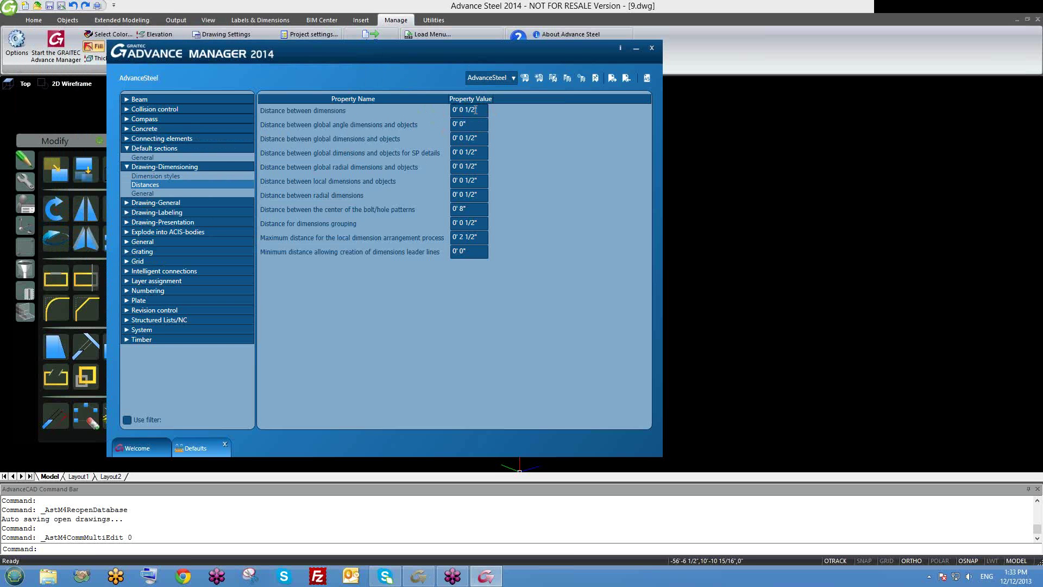
Redisplay the Distances properties and enter 1.5 as the distance between dimensions
{"action": "left_click", "coordinate": [147, 193]}
{"action": "left_click", "coordinate": [146, 185]}
{"action": "left_click", "coordinate": [484, 110]}
{"action": "type", "text": "1.5"}
{"action": "left_click", "coordinate": [472, 125]}
Set the distance between dimensions to .5, collapse the open categories and close Defaults
{"action": "left_click", "coordinate": [459, 109]}
{"action": "type", "text": ".5"}
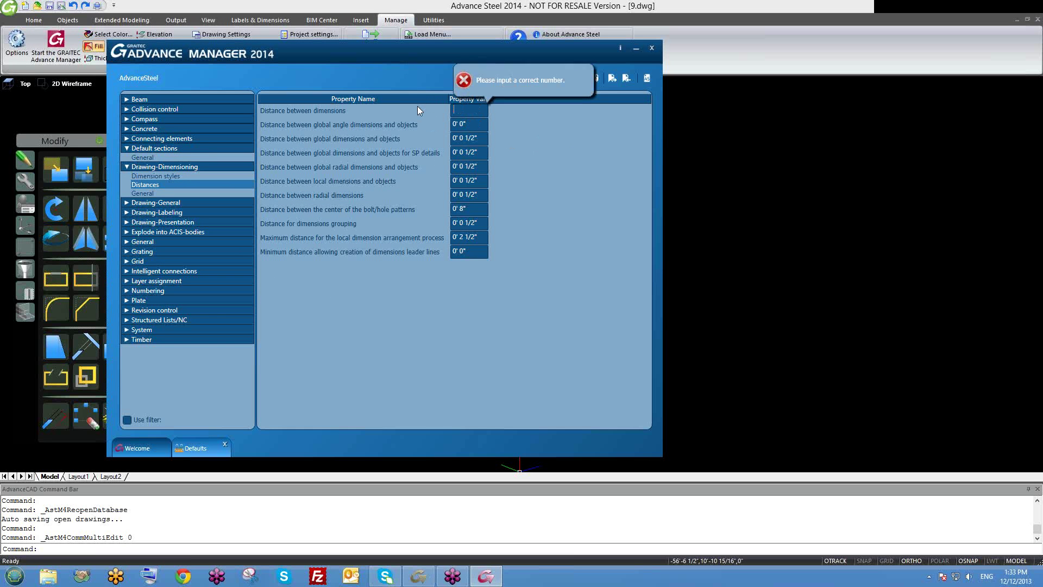
{"action": "left_click", "coordinate": [480, 125]}
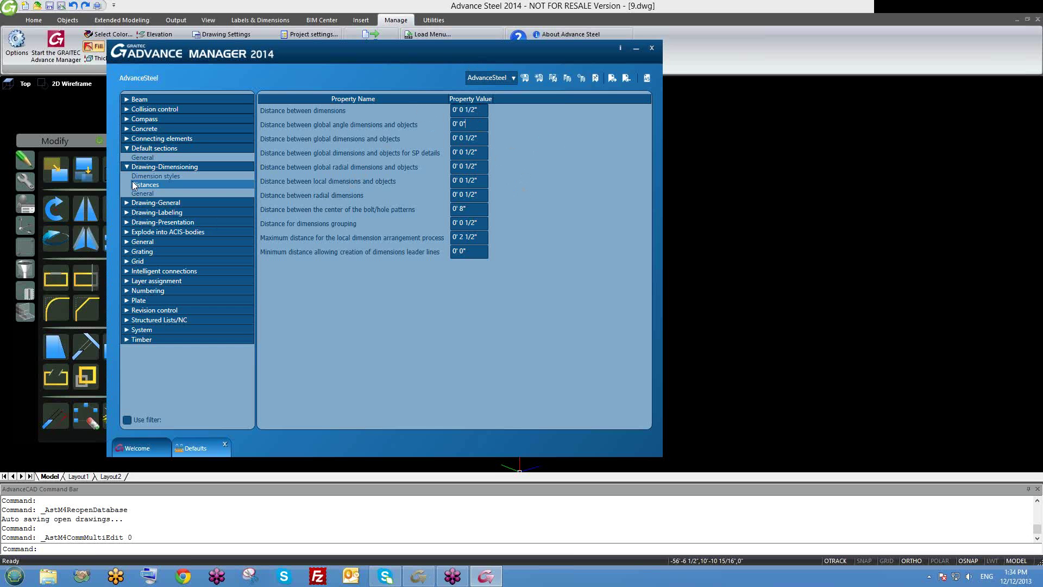
{"action": "left_click", "coordinate": [127, 166]}
{"action": "left_click", "coordinate": [126, 149]}
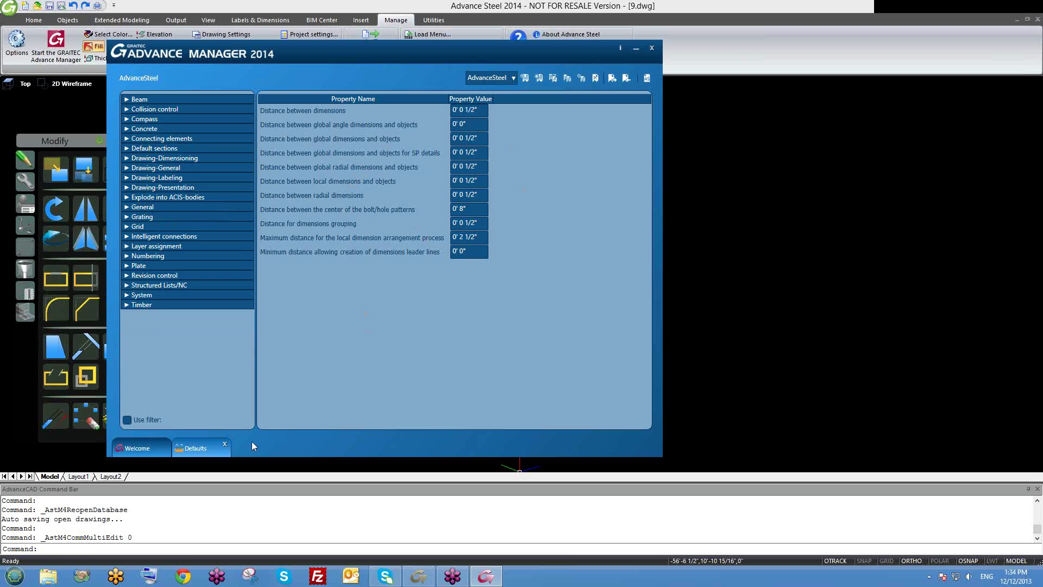
{"action": "left_click", "coordinate": [225, 445]}
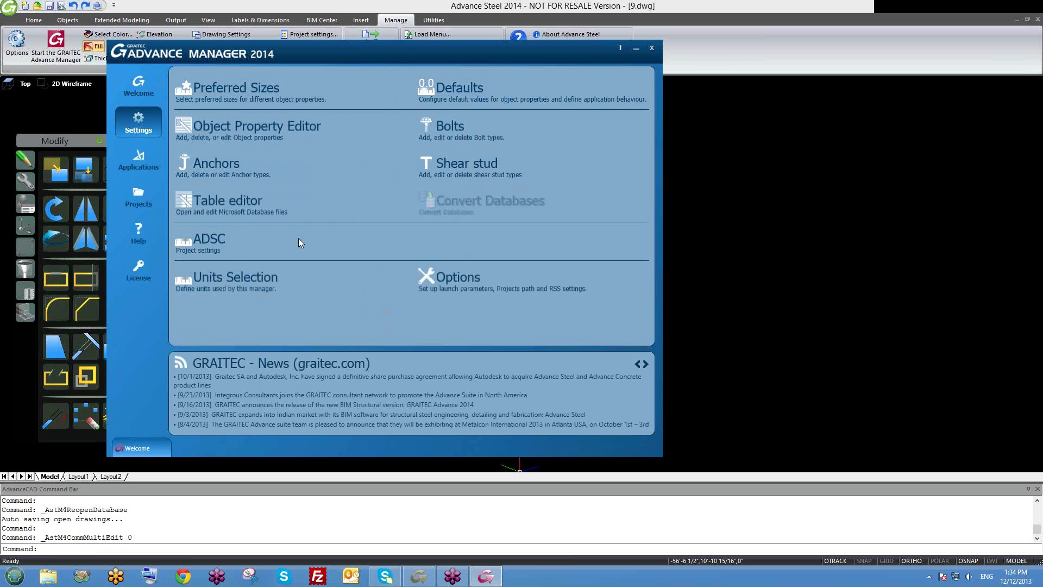
Open the manager's Options, review the general settings including the Live Update and startup options, and close them
{"action": "left_click", "coordinate": [443, 288]}
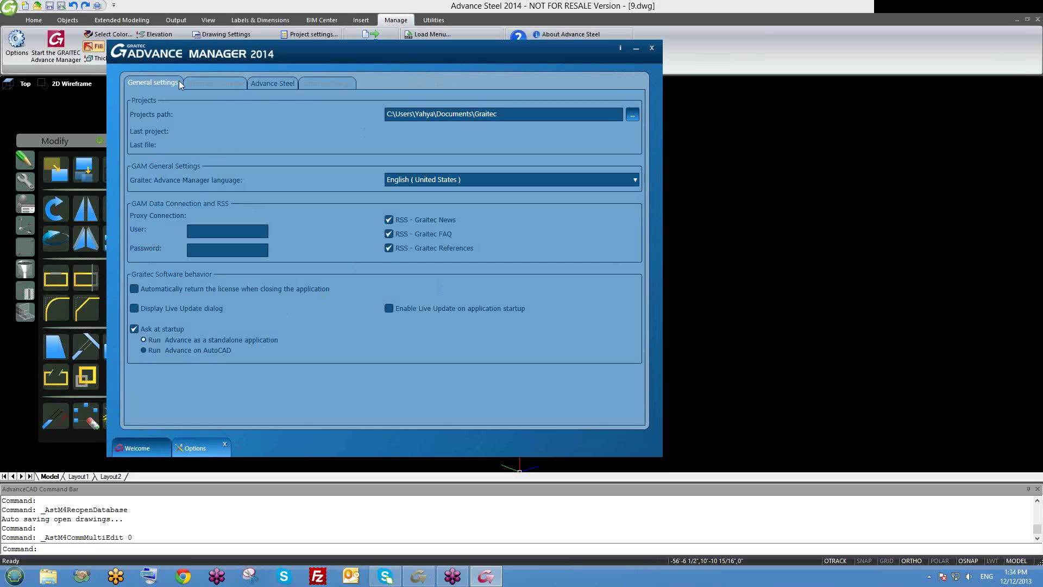
{"action": "left_click", "coordinate": [295, 283]}
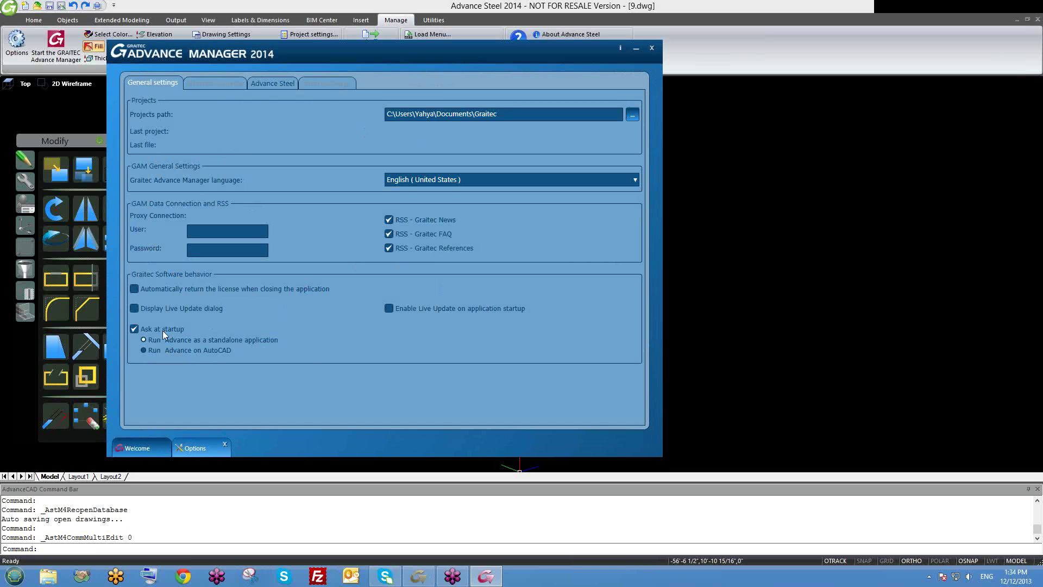
{"action": "left_click", "coordinate": [136, 308]}
{"action": "left_click", "coordinate": [144, 307]}
{"action": "left_click", "coordinate": [226, 444]}
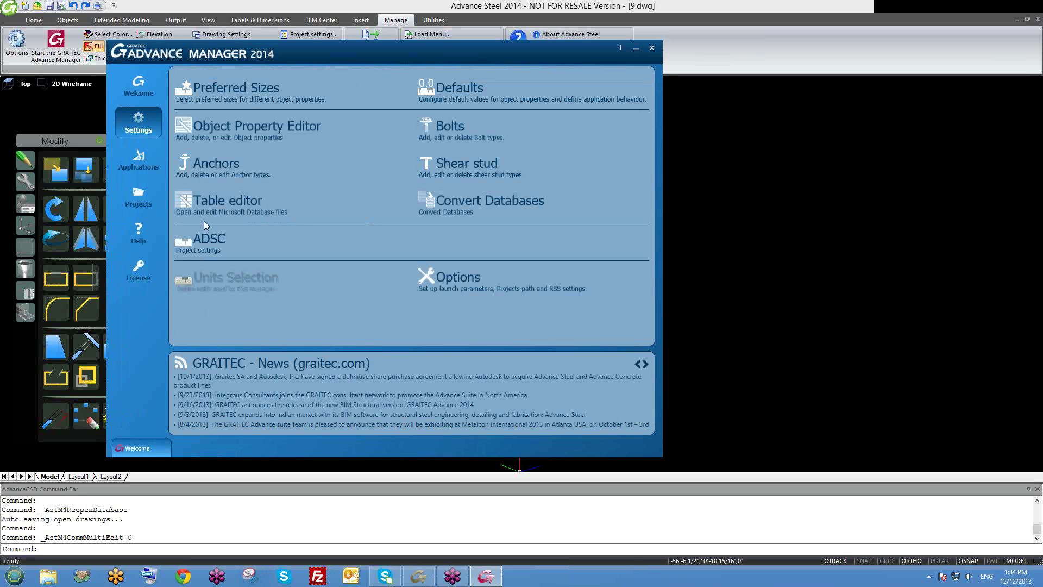
Look through the manager's License, Projects, Help and Applications pages, ending on the Help page
{"action": "left_click", "coordinate": [137, 276]}
{"action": "left_click", "coordinate": [138, 197]}
{"action": "left_click", "coordinate": [138, 239]}
{"action": "left_click", "coordinate": [142, 158]}
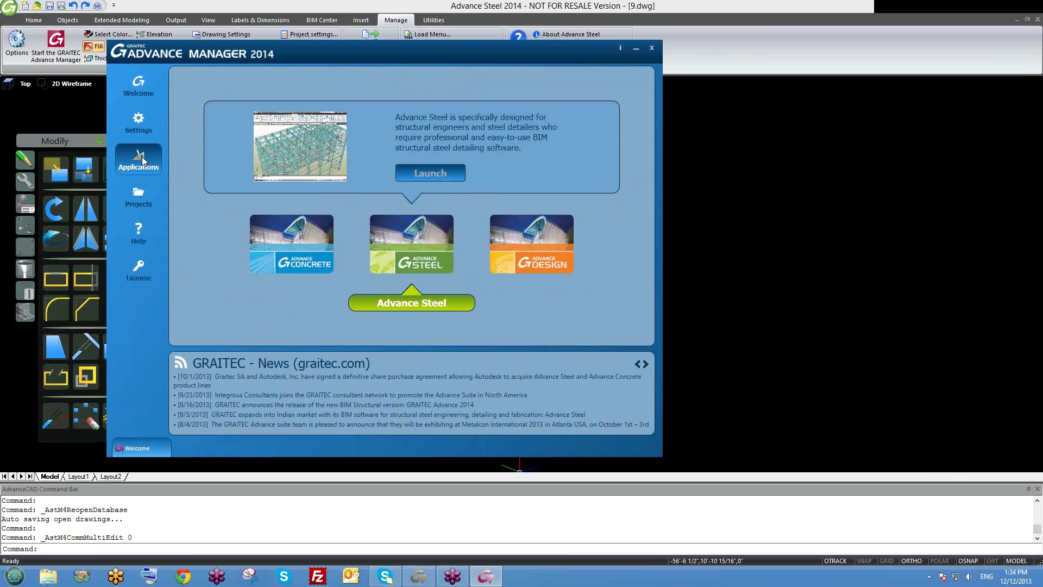
{"action": "left_click", "coordinate": [142, 205]}
{"action": "left_click", "coordinate": [139, 234]}
{"action": "left_click", "coordinate": [140, 200]}
{"action": "left_click", "coordinate": [140, 162]}
{"action": "left_click", "coordinate": [149, 190]}
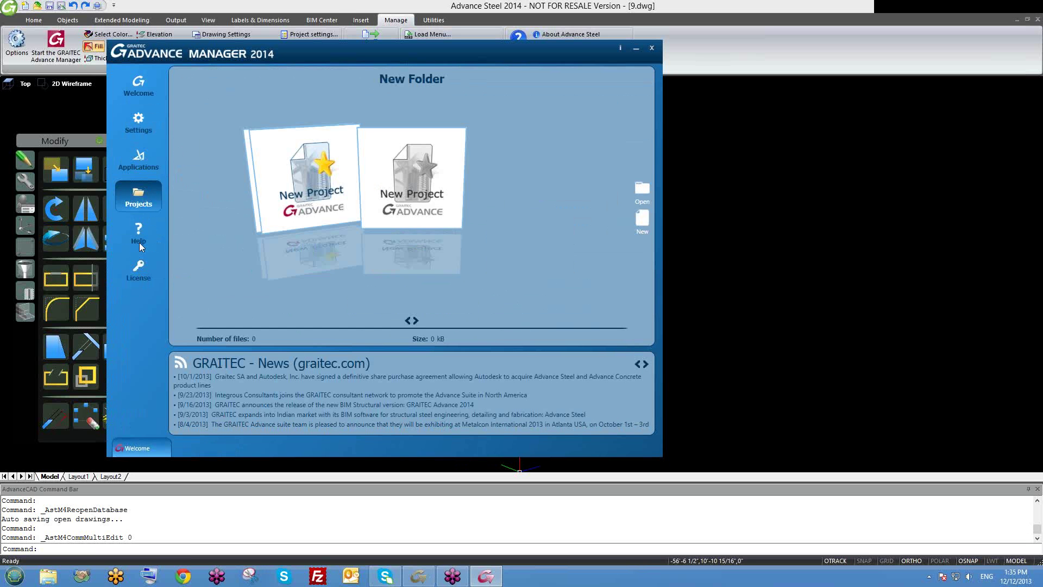
{"action": "left_click", "coordinate": [139, 243]}
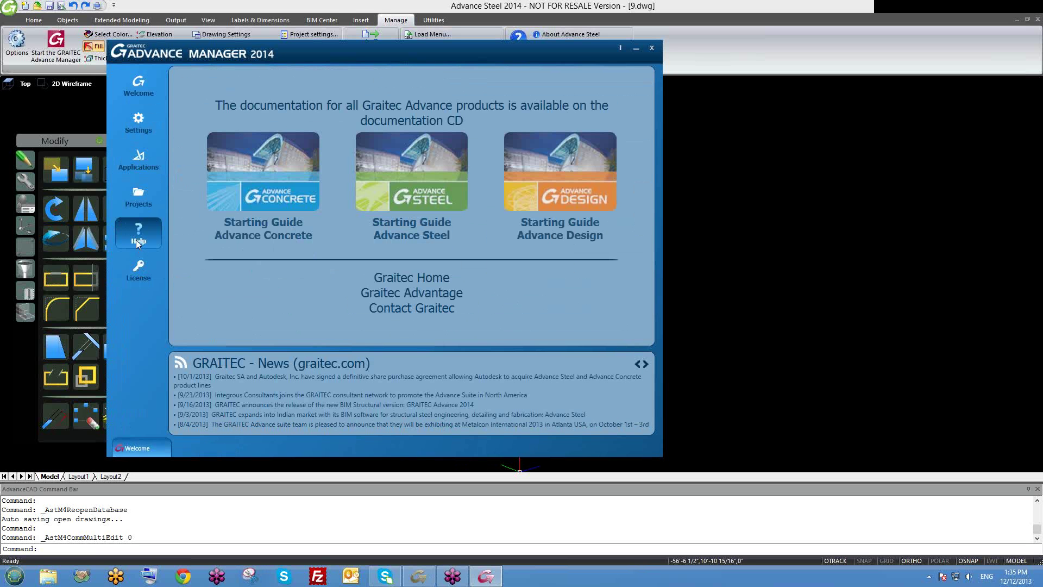
Open the License page and examine the online license update options
{"action": "left_click", "coordinate": [140, 269]}
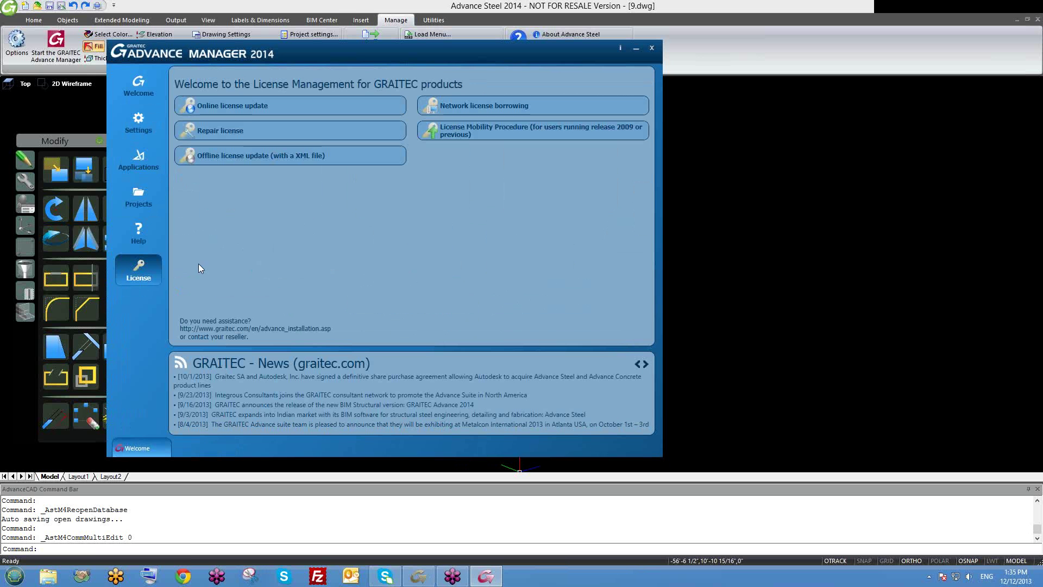
{"action": "mouse_move", "coordinate": [245, 113]}
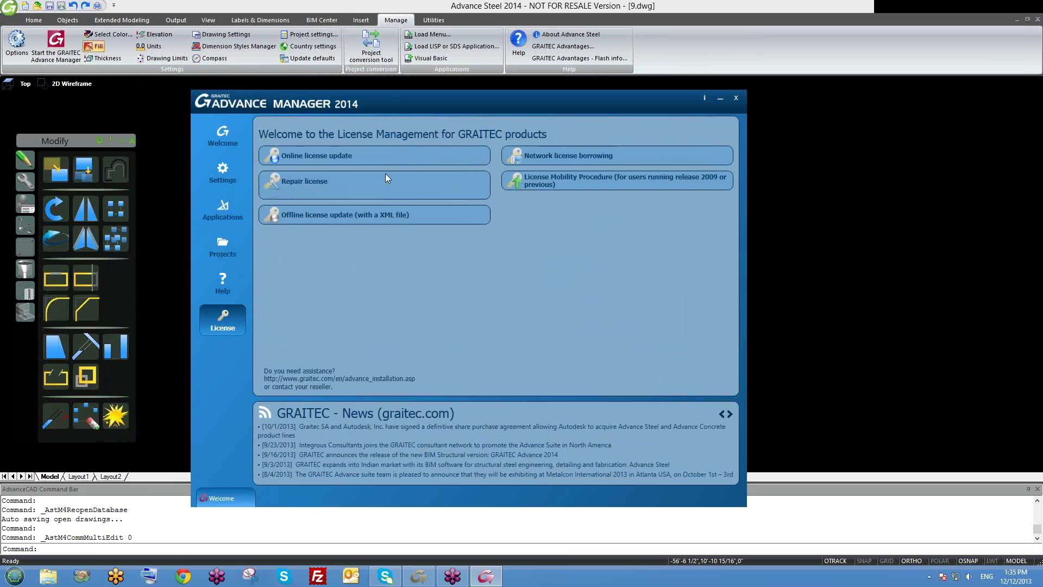
{"action": "mouse_move", "coordinate": [327, 158]}
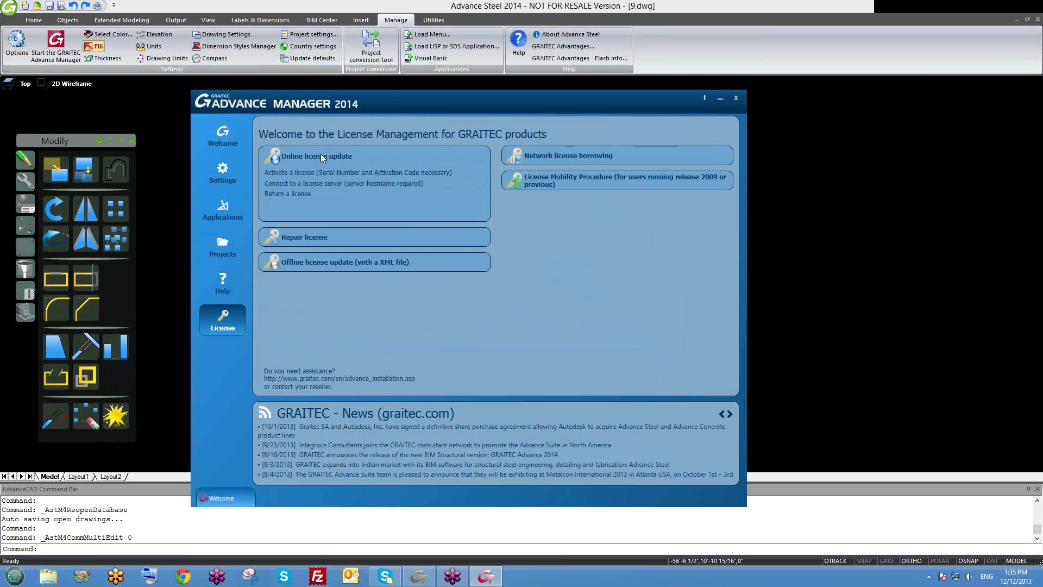
{"action": "left_click", "coordinate": [320, 155]}
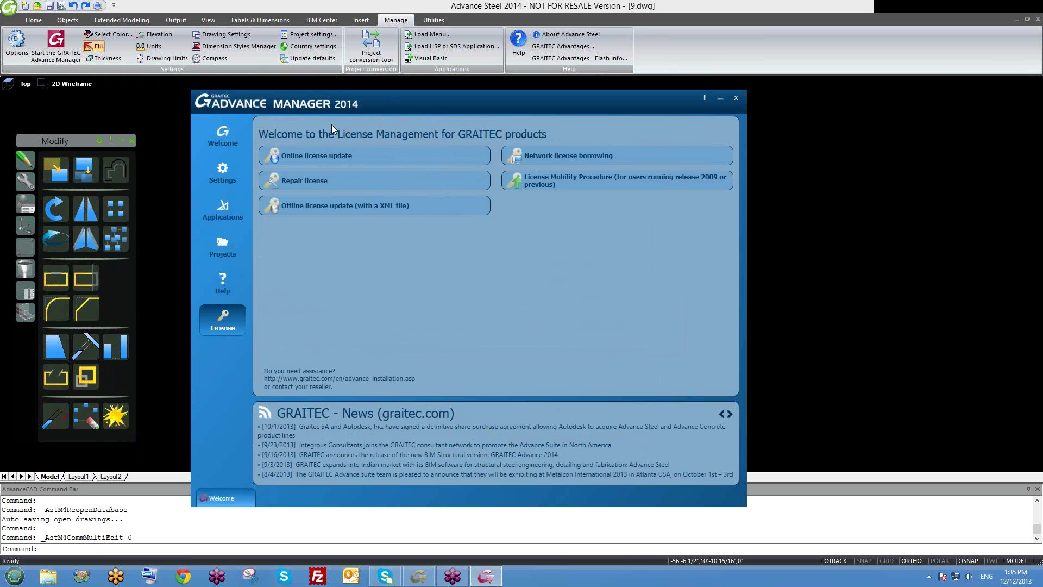
Open the online license return page, select the Advance Steel Premium license in the list, and go back to the License page
{"action": "left_click", "coordinate": [312, 148]}
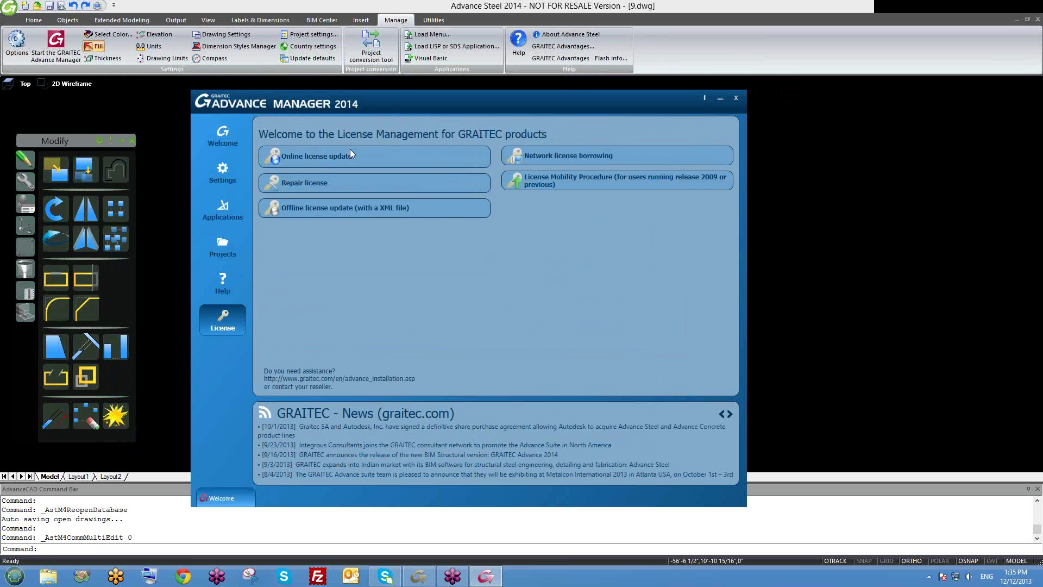
{"action": "mouse_move", "coordinate": [346, 151]}
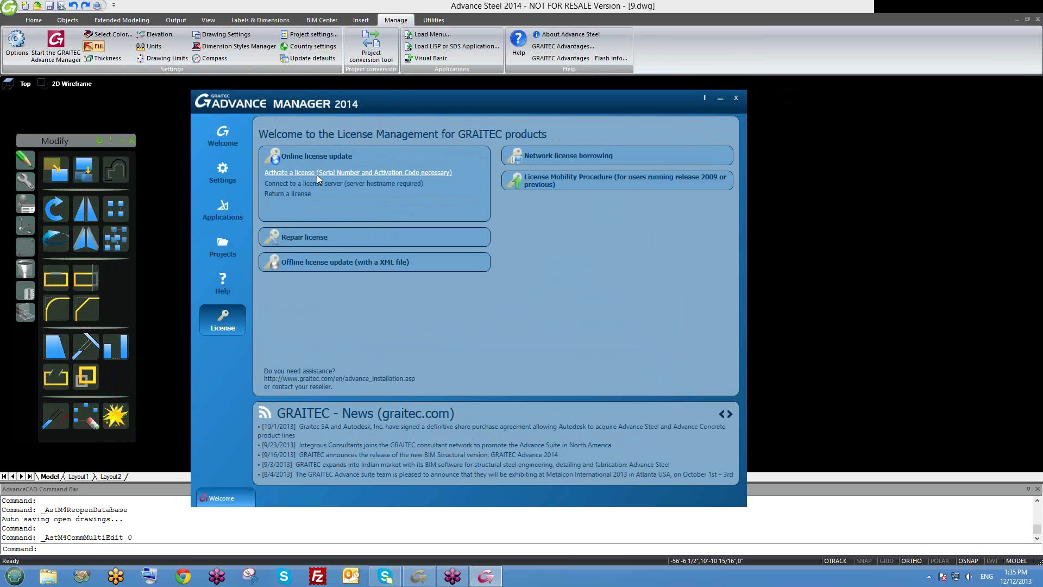
{"action": "left_click", "coordinate": [288, 194]}
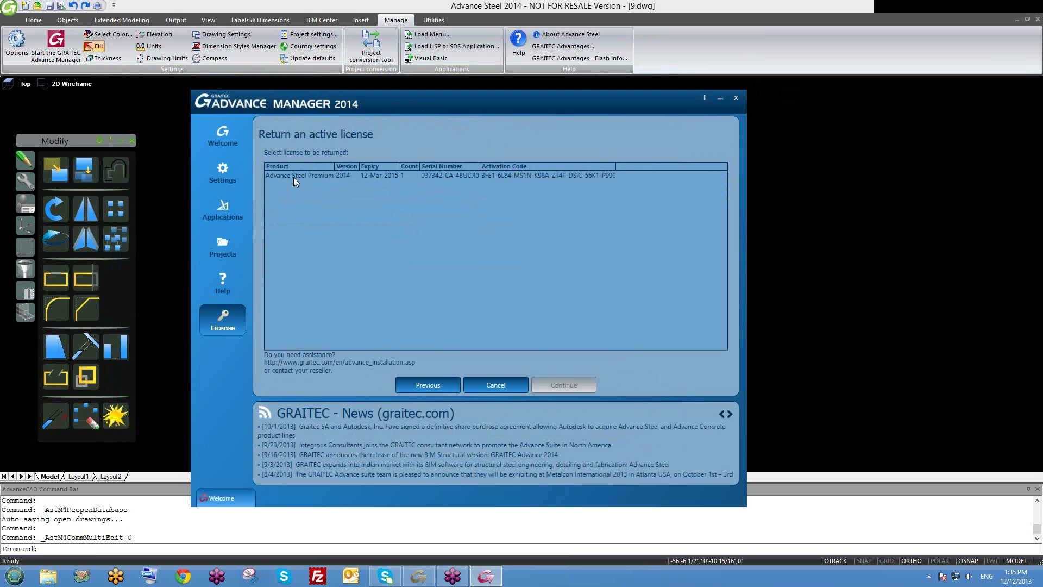
{"action": "left_click", "coordinate": [294, 176]}
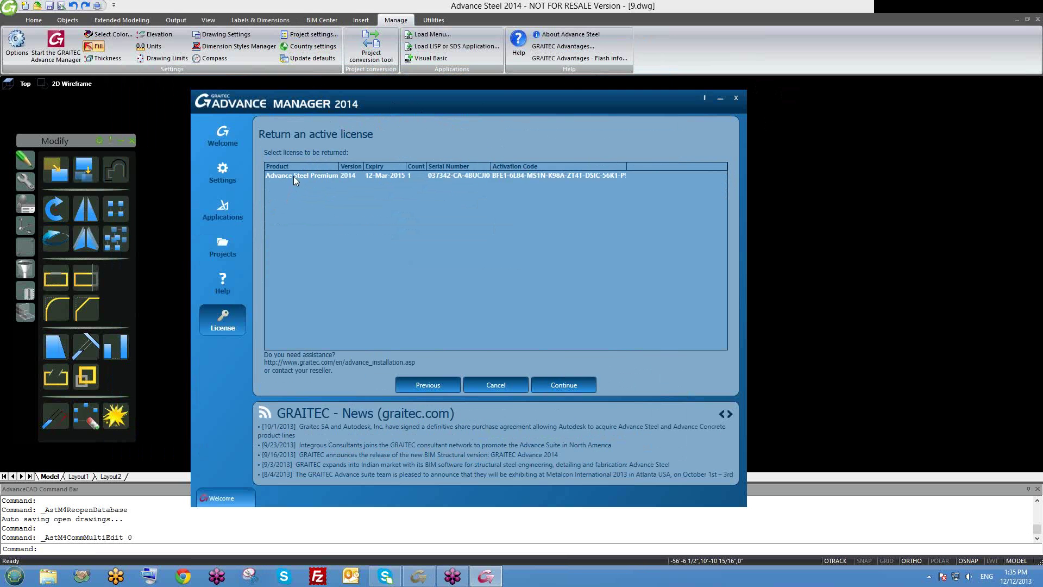
{"action": "left_click", "coordinate": [591, 385]}
{"action": "left_click", "coordinate": [435, 385]}
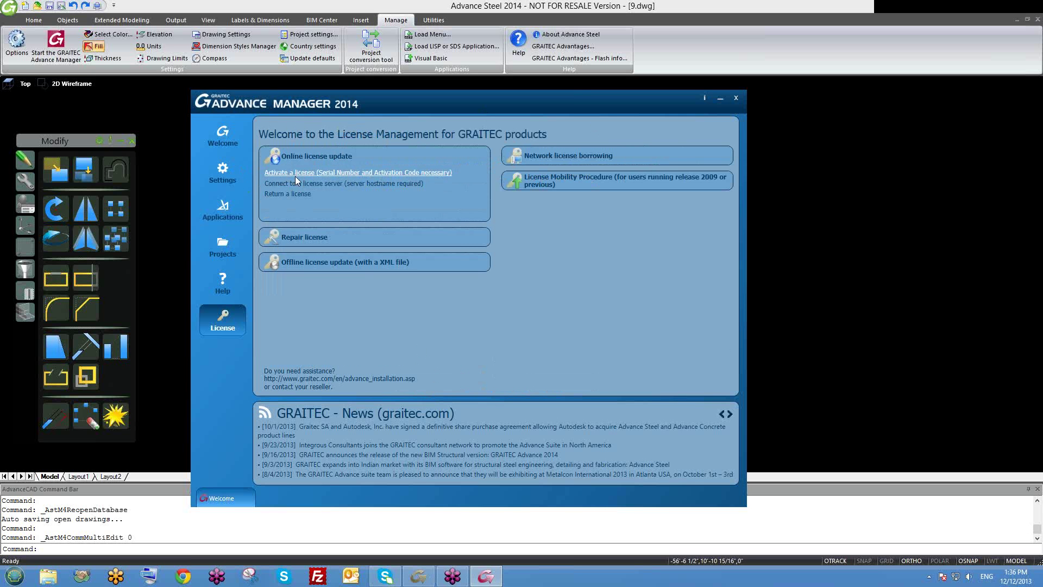
Open the online license activation page, examine the serial number and activation code fields, and go back to the License page
{"action": "left_click", "coordinate": [298, 173]}
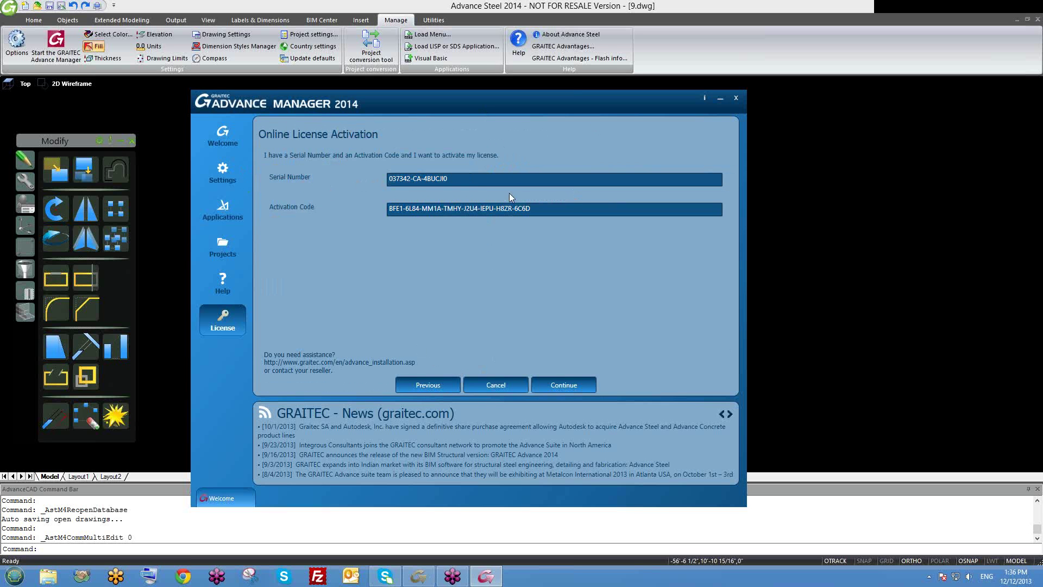
{"action": "left_click_drag", "start_coordinate": [579, 207], "coordinate": [369, 205]}
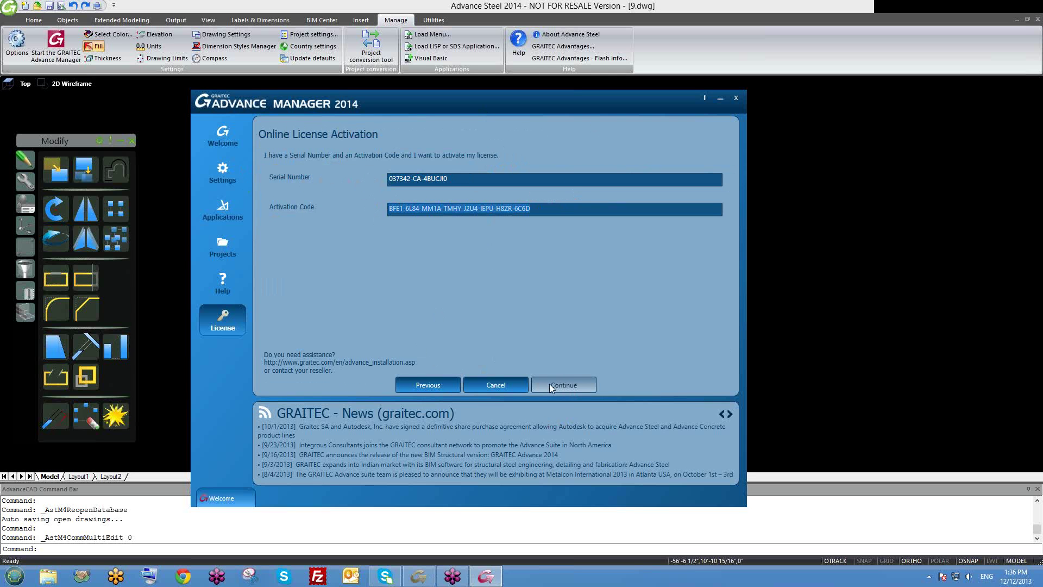
{"action": "left_click_drag", "start_coordinate": [452, 181], "coordinate": [381, 176]}
{"action": "left_click", "coordinate": [447, 180]}
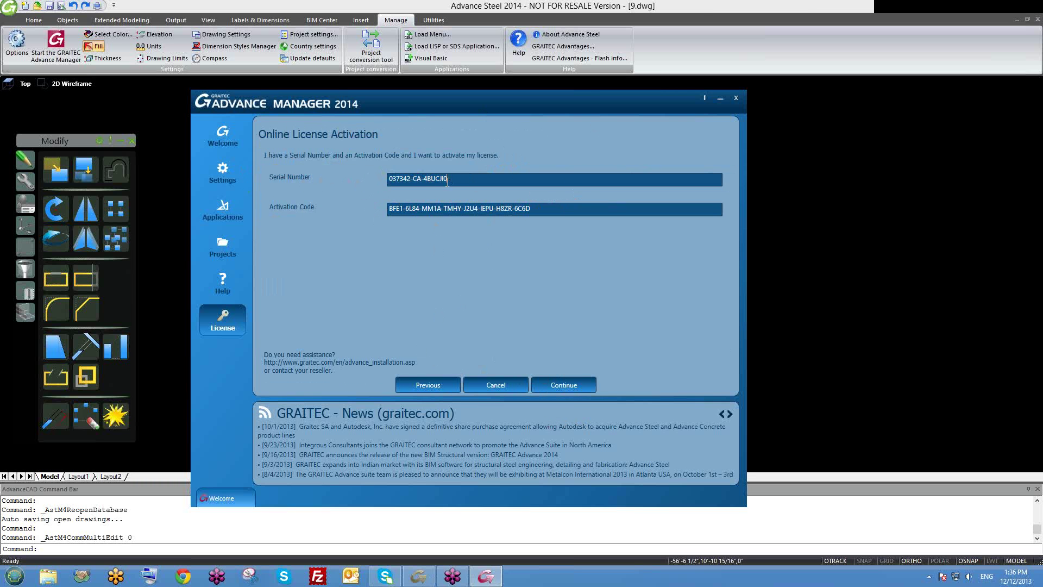
{"action": "left_click_drag", "start_coordinate": [465, 183], "coordinate": [352, 186]}
{"action": "left_click", "coordinate": [458, 179]}
{"action": "left_click_drag", "start_coordinate": [453, 179], "coordinate": [376, 178]}
{"action": "left_click_drag", "start_coordinate": [453, 179], "coordinate": [389, 184]}
{"action": "left_click", "coordinate": [442, 390]}
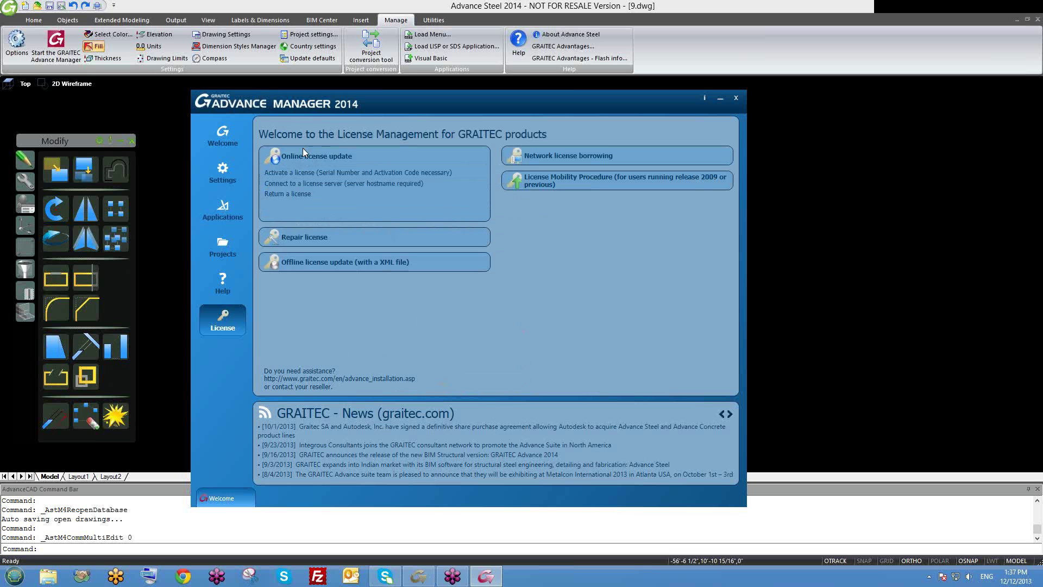
Look over the manager's Welcome and Settings pages, ending on Settings
{"action": "left_click", "coordinate": [230, 142]}
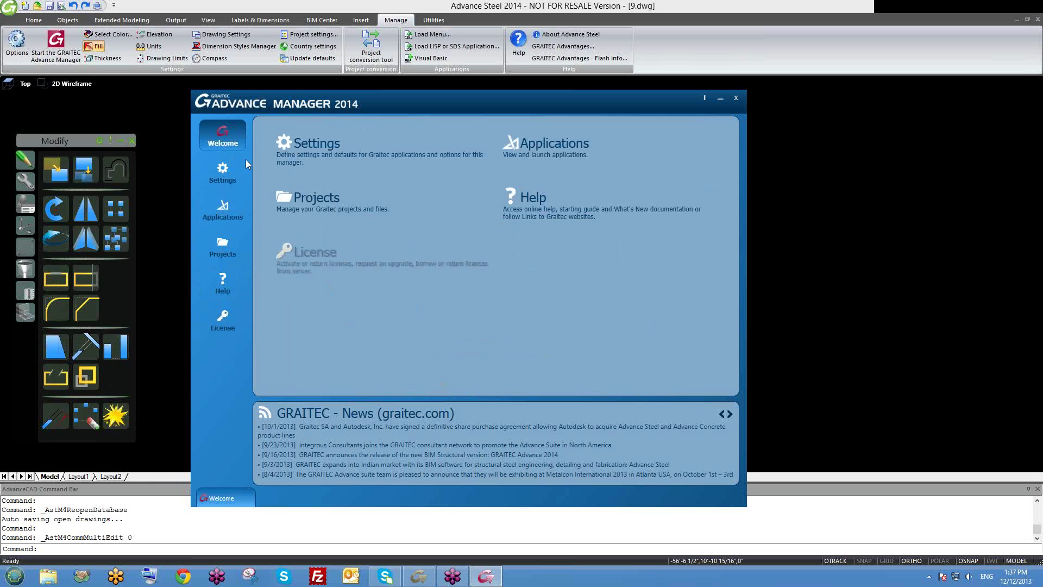
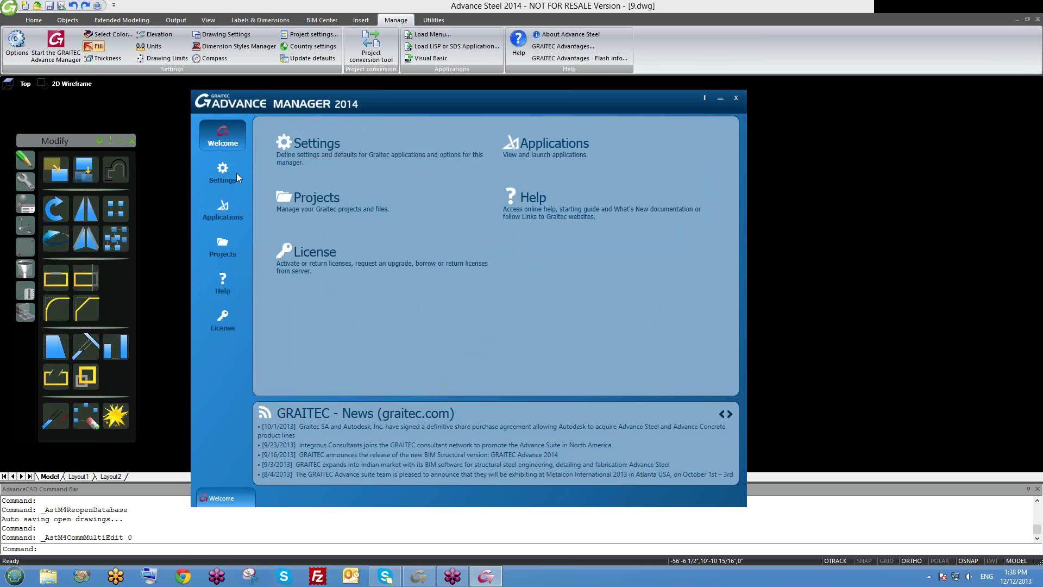
{"action": "left_click", "coordinate": [236, 173]}
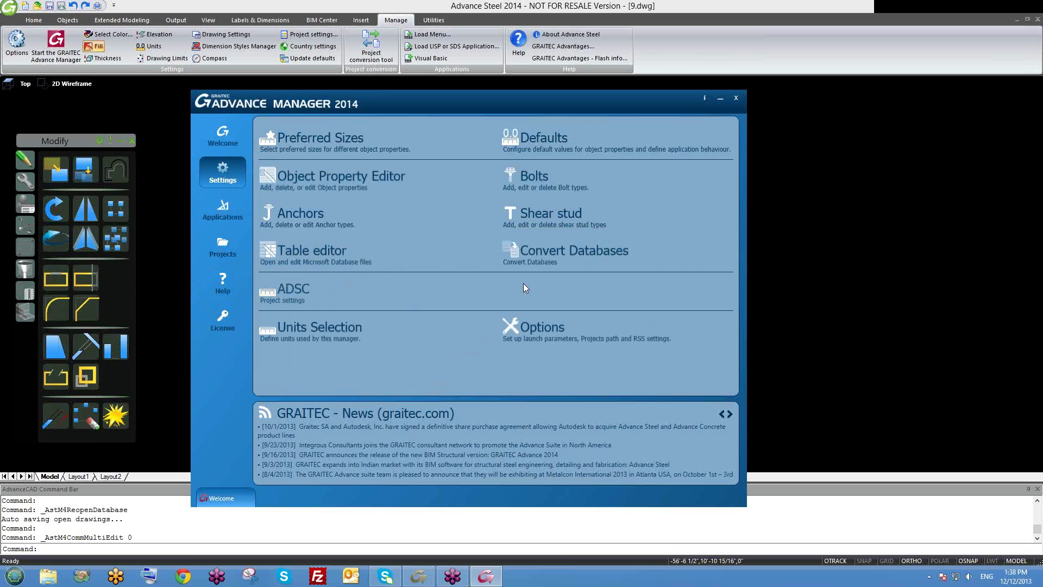
{"action": "left_click", "coordinate": [229, 142]}
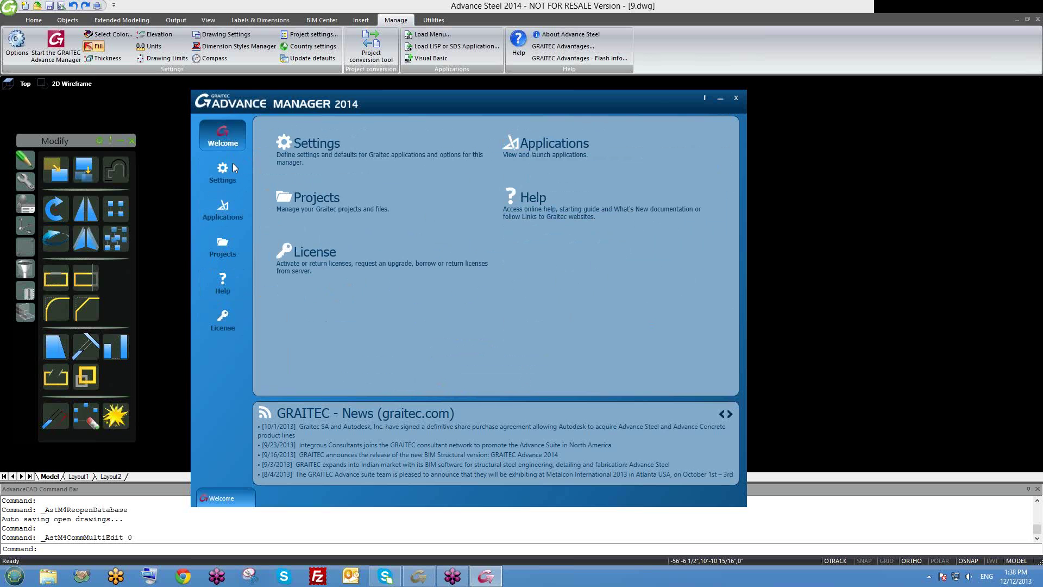
{"action": "left_click", "coordinate": [233, 166]}
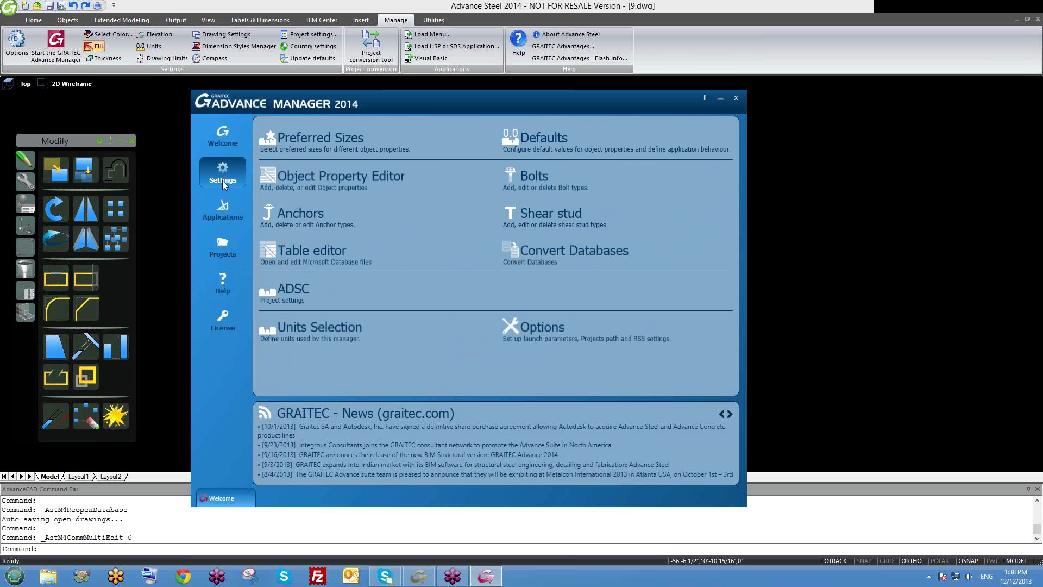
Open Defaults, review the general properties under Default sections, and collapse that category
{"action": "left_click", "coordinate": [561, 148]}
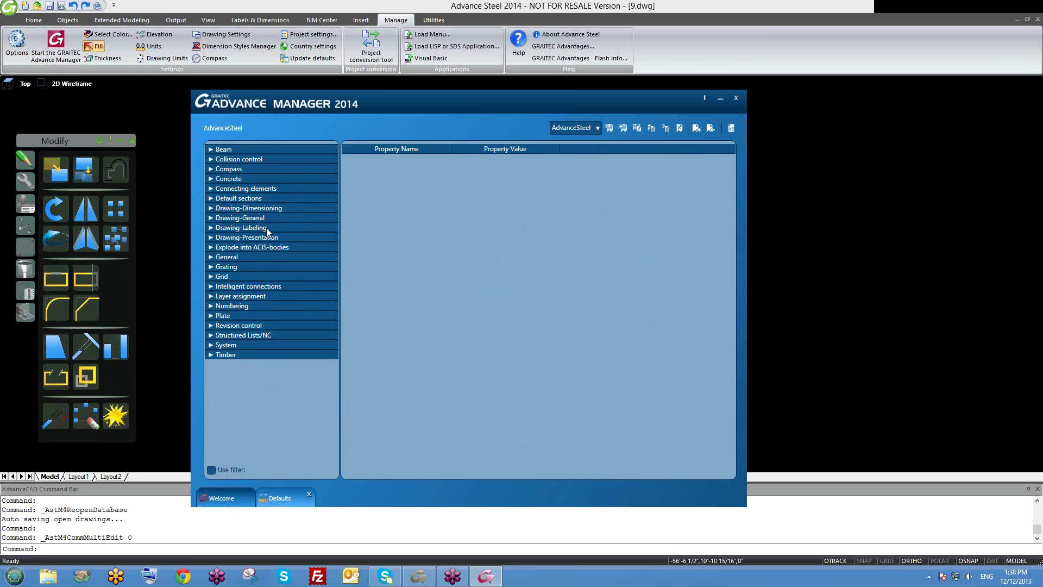
{"action": "left_click", "coordinate": [213, 198]}
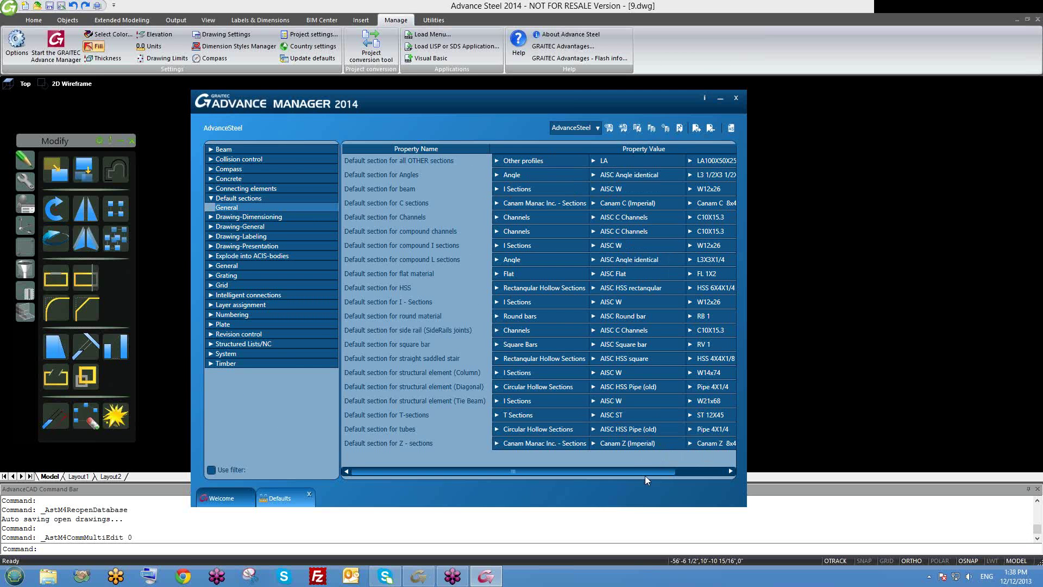
{"action": "left_click_drag", "start_coordinate": [644, 474], "coordinate": [663, 476]}
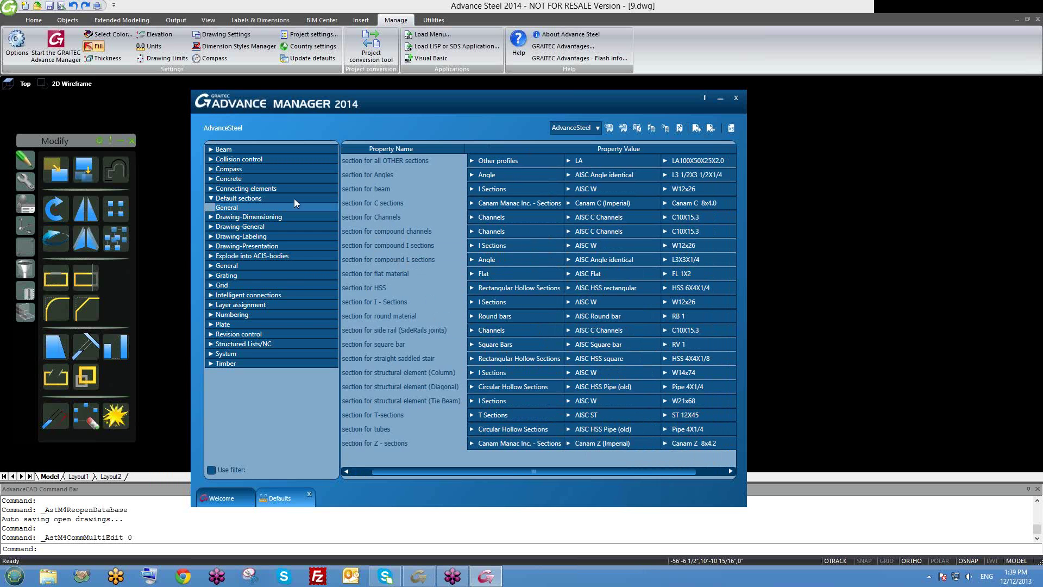
{"action": "left_click", "coordinate": [212, 199]}
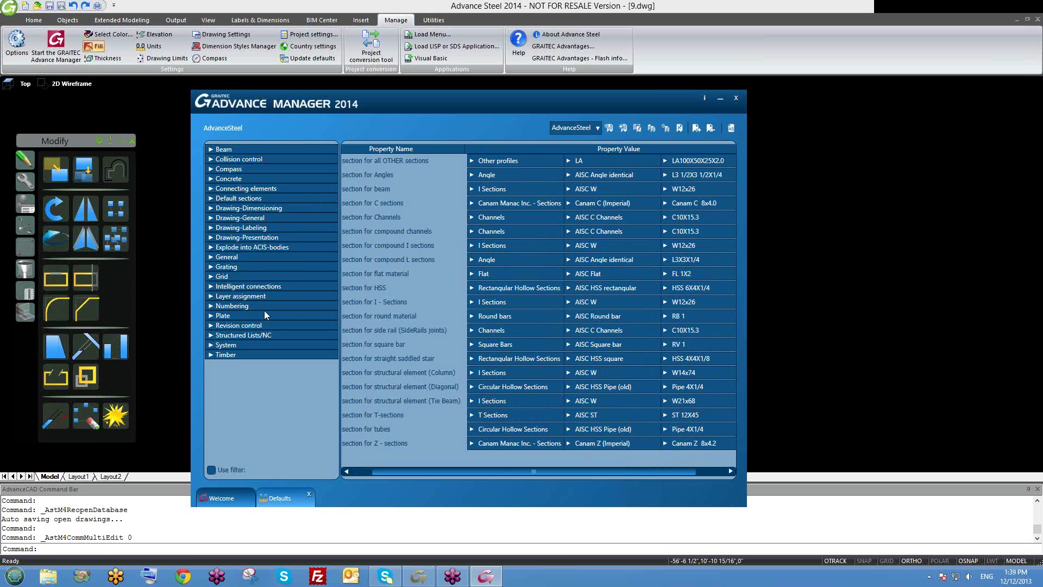
Filter the defaults by "weld" and review the matching properties under Connecting elements and Drawing-General
{"action": "left_click", "coordinate": [210, 469]}
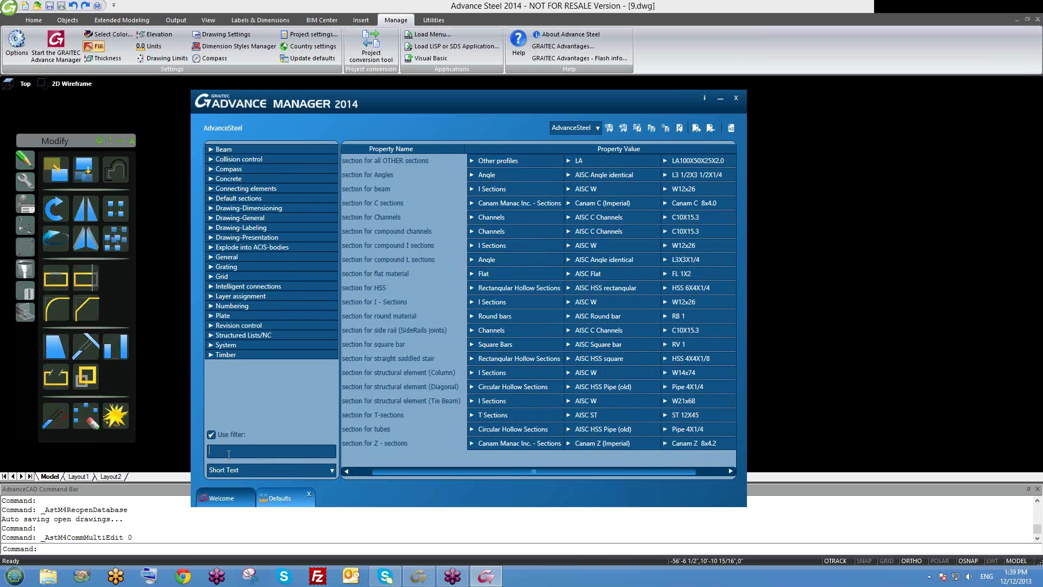
{"action": "type", "text": "weld"}
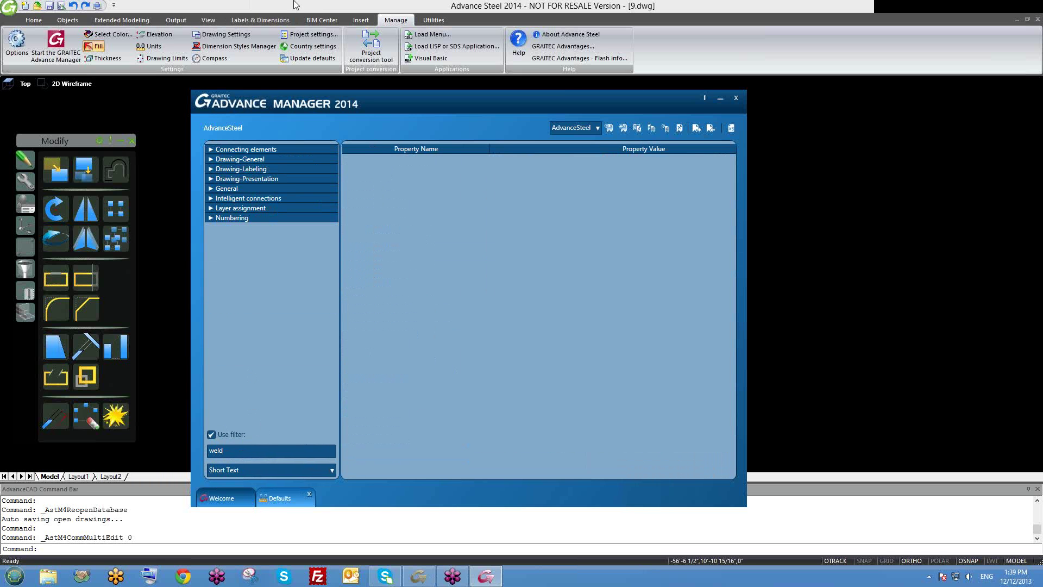
{"action": "left_click", "coordinate": [208, 151]}
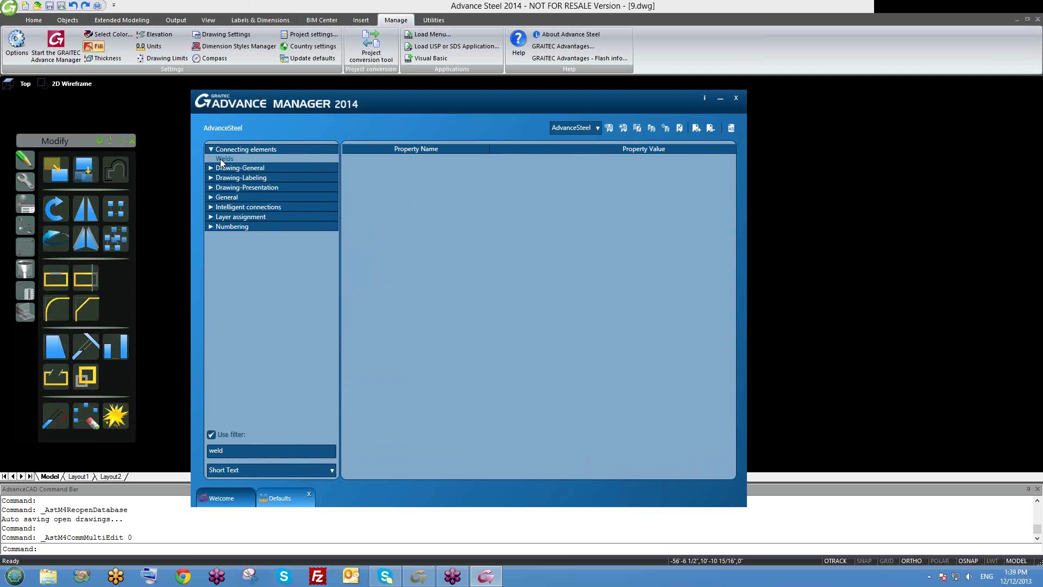
{"action": "left_click", "coordinate": [220, 158]}
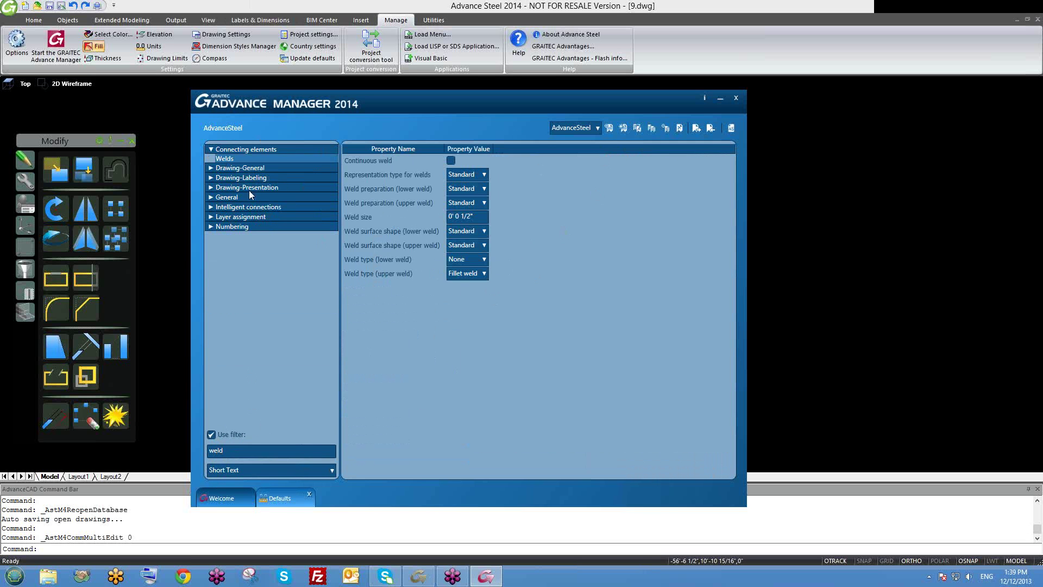
{"action": "left_click", "coordinate": [212, 169]}
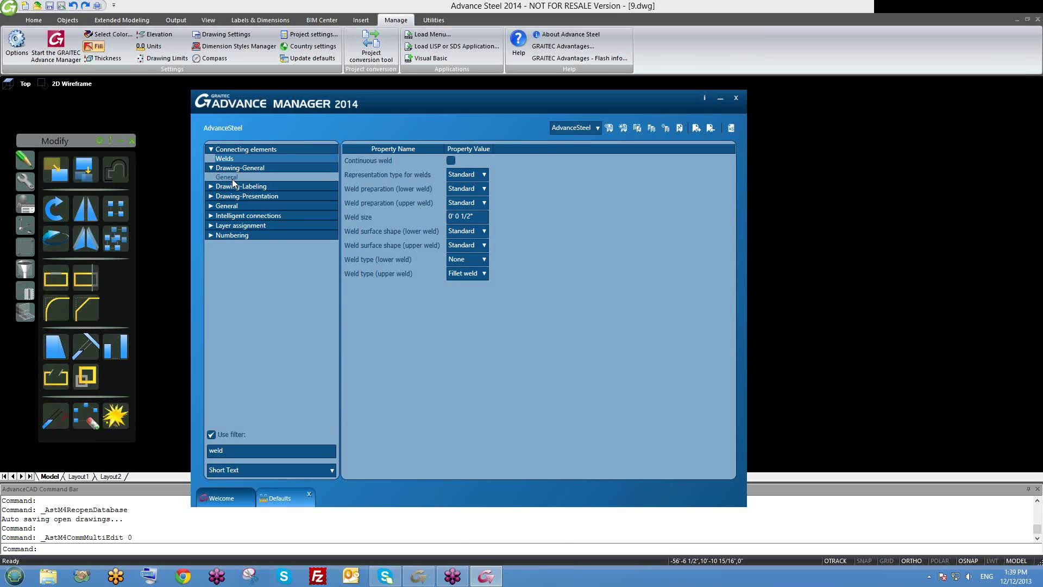
{"action": "left_click", "coordinate": [227, 177]}
Review the weld properties under Drawing-Labeling and Drawing-Presentation, and collapse all open categories
{"action": "left_click", "coordinate": [211, 186]}
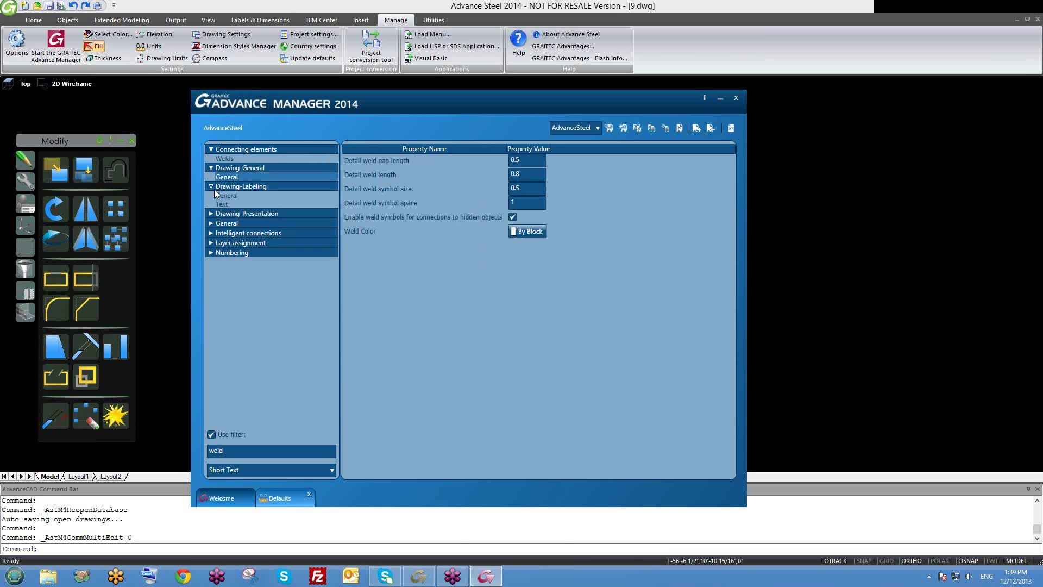
{"action": "left_click", "coordinate": [226, 196]}
{"action": "left_click", "coordinate": [224, 203]}
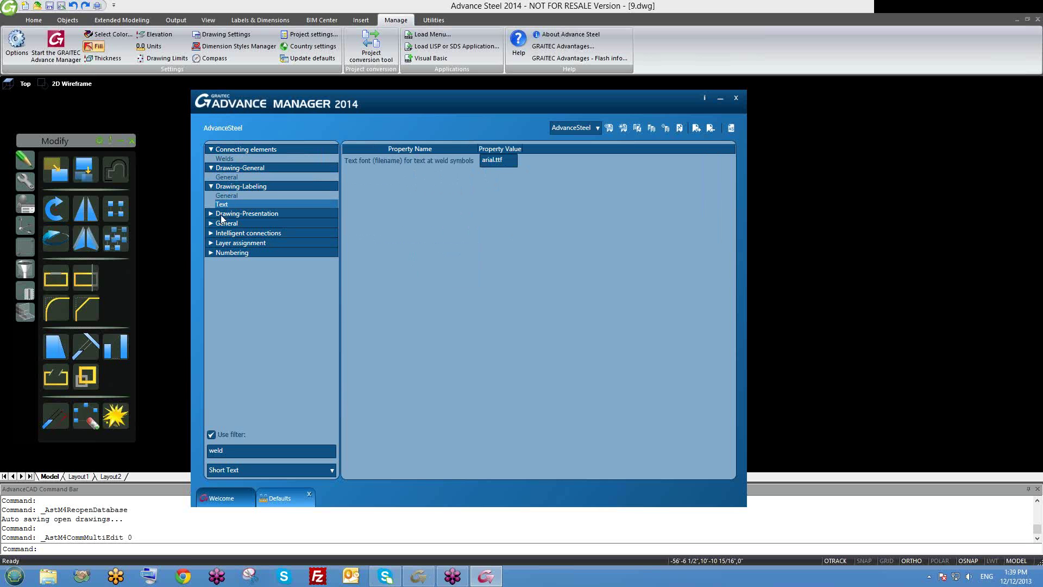
{"action": "left_click", "coordinate": [211, 213]}
{"action": "left_click", "coordinate": [220, 222]}
{"action": "left_click", "coordinate": [223, 231]}
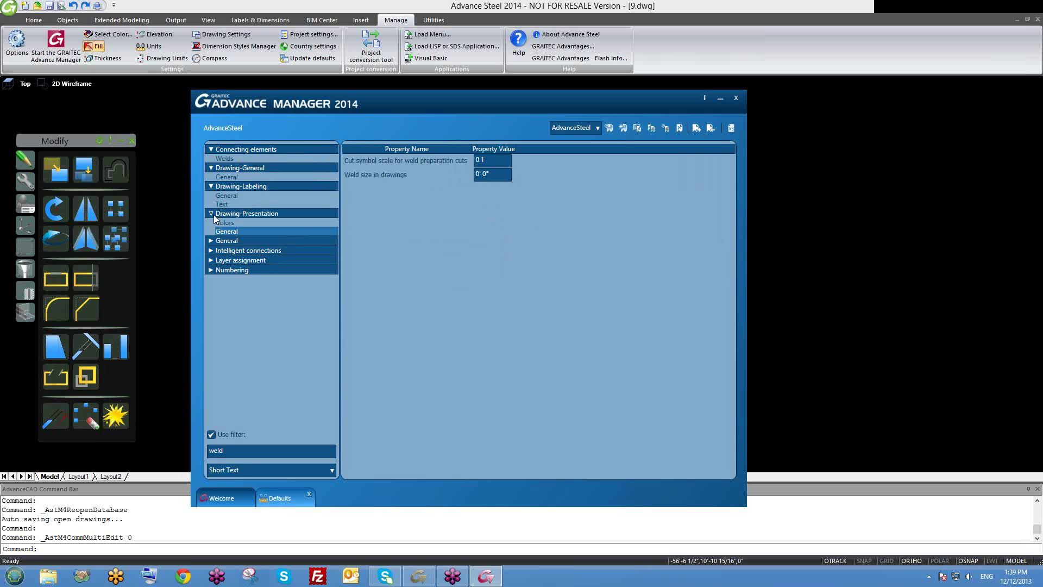
{"action": "left_click", "coordinate": [212, 213]}
{"action": "left_click", "coordinate": [212, 186]}
{"action": "left_click", "coordinate": [212, 167]}
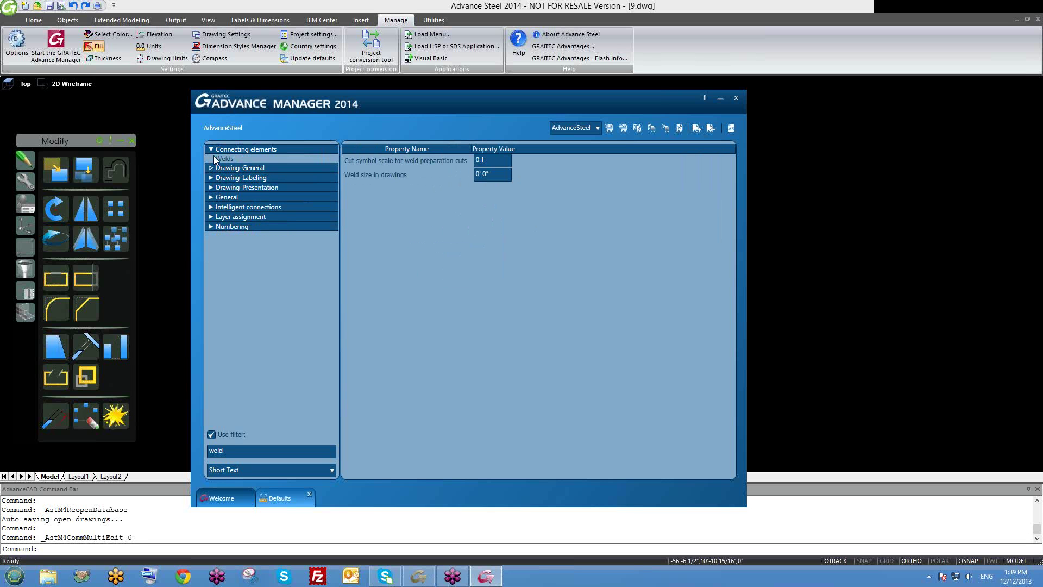
{"action": "left_click", "coordinate": [213, 150]}
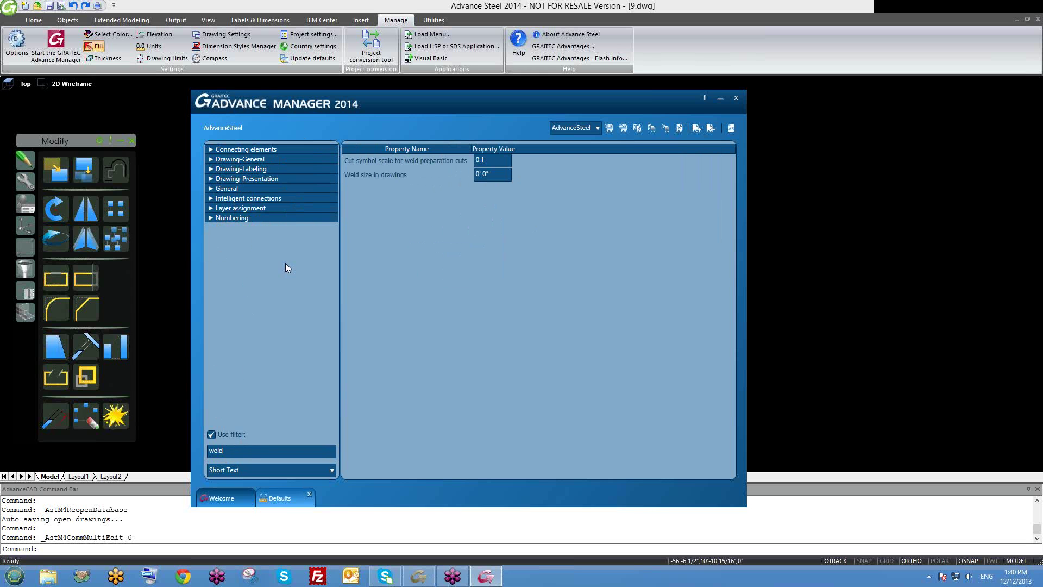
Change the defaults filter to "hole" and review the general hole properties under Drawing-Presentation
{"action": "left_click_drag", "start_coordinate": [231, 452], "coordinate": [210, 454]}
{"action": "left_click", "coordinate": [224, 453]}
{"action": "left_click", "coordinate": [218, 453]}
{"action": "left_click_drag", "start_coordinate": [209, 452], "coordinate": [222, 451]}
{"action": "left_click", "coordinate": [216, 454]}
{"action": "type", "text": "ho"}
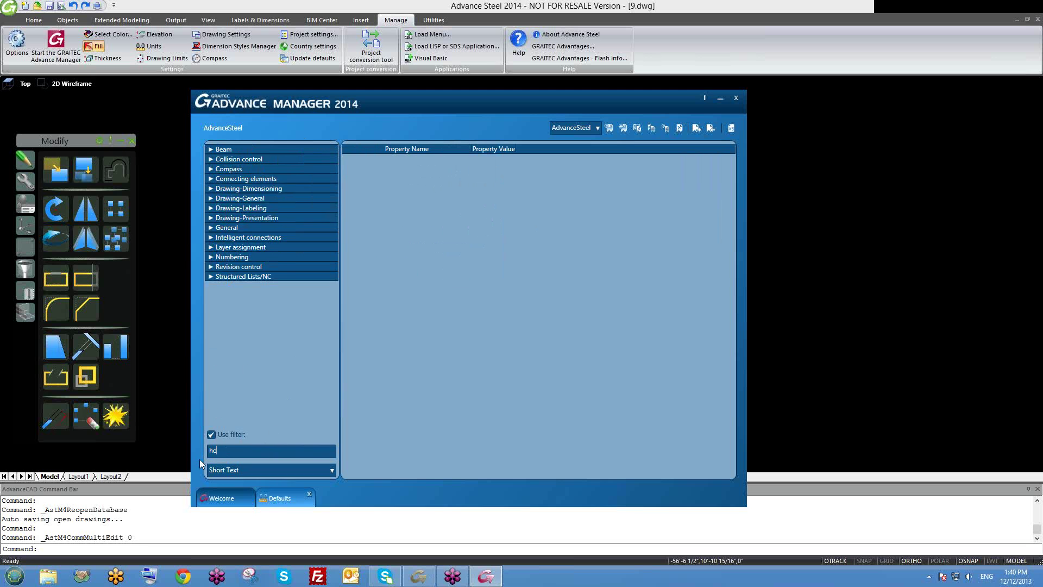
{"action": "type", "text": "le"}
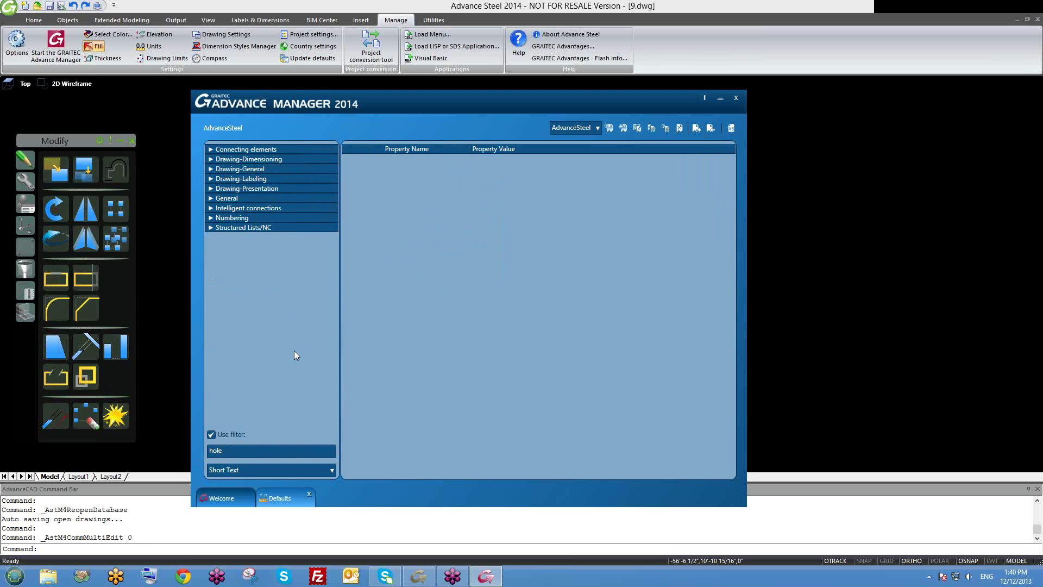
{"action": "left_click", "coordinate": [212, 169]}
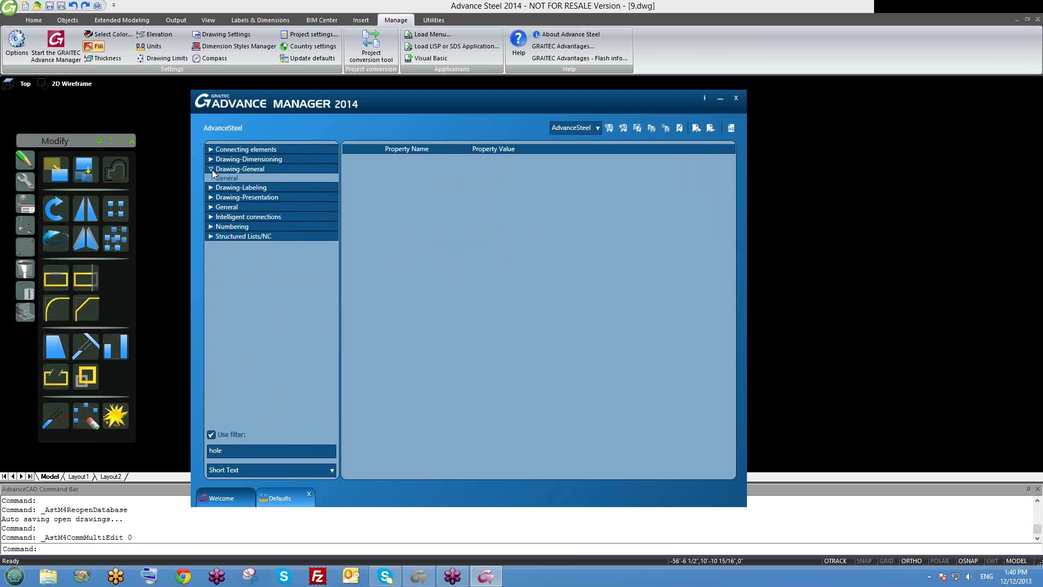
{"action": "left_click", "coordinate": [212, 198]}
{"action": "left_click", "coordinate": [227, 216]}
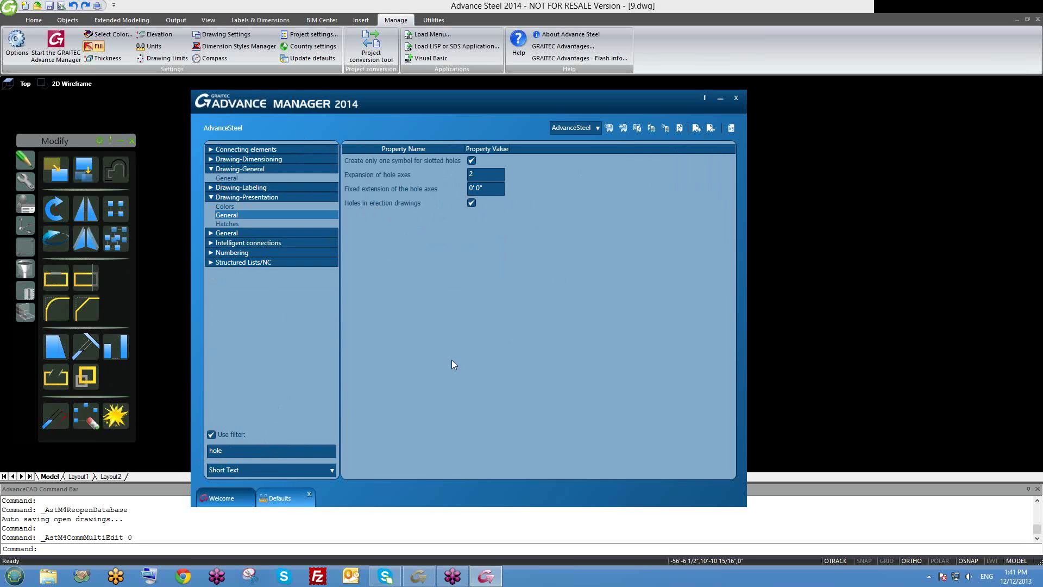
Clear the defaults filter, then review the Concrete layers and materials and the hole properties under Connecting elements
{"action": "double_click", "coordinate": [270, 451]}
{"action": "key", "text": "BackSpace"}
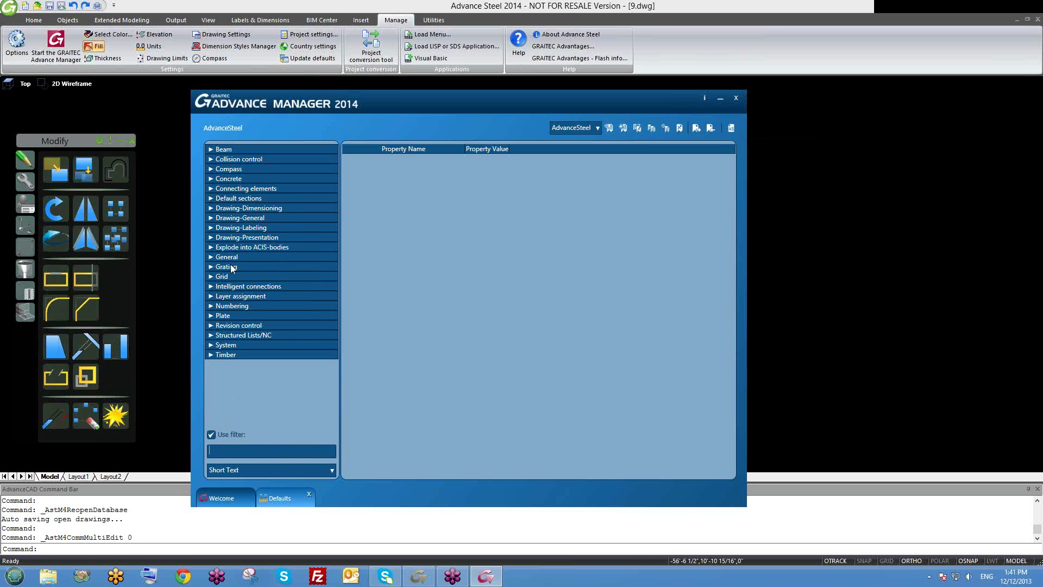
{"action": "left_click", "coordinate": [211, 179]}
{"action": "left_click", "coordinate": [233, 195]}
{"action": "left_click", "coordinate": [229, 205]}
{"action": "left_click", "coordinate": [230, 195]}
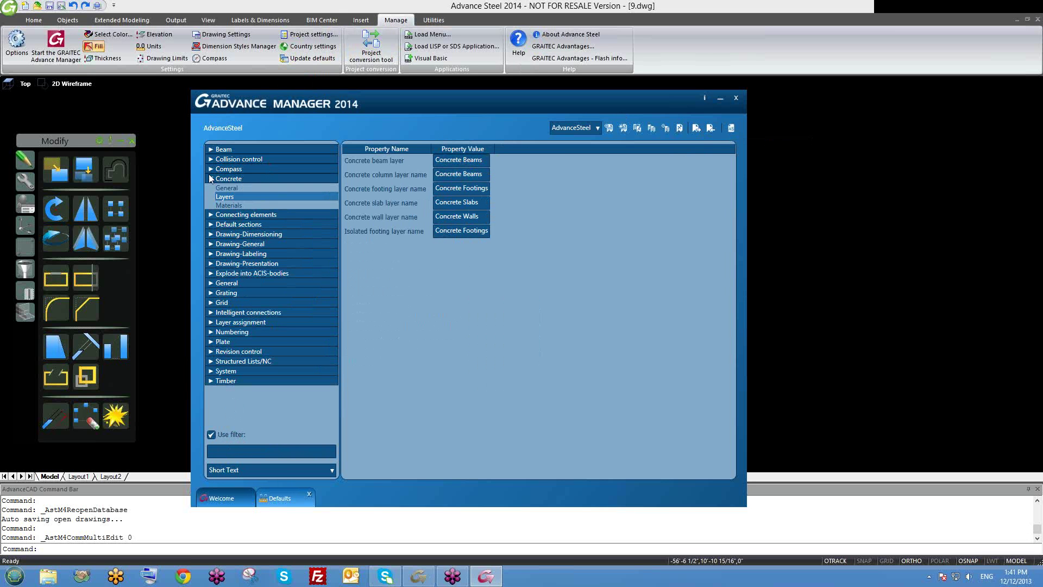
{"action": "left_click", "coordinate": [210, 179]}
{"action": "left_click", "coordinate": [211, 188]}
{"action": "left_click", "coordinate": [224, 207]}
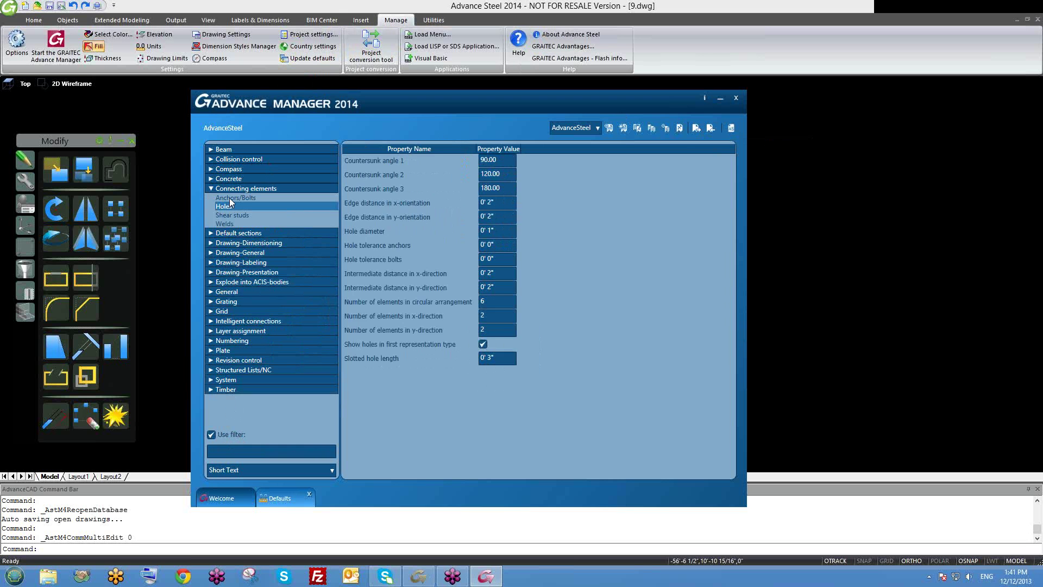
Review the Anchors/Bolts properties under Connecting elements and the General properties under Drawing-Labeling
{"action": "left_click", "coordinate": [230, 199]}
{"action": "left_click", "coordinate": [228, 213]}
{"action": "left_click", "coordinate": [226, 206]}
{"action": "left_click", "coordinate": [240, 199]}
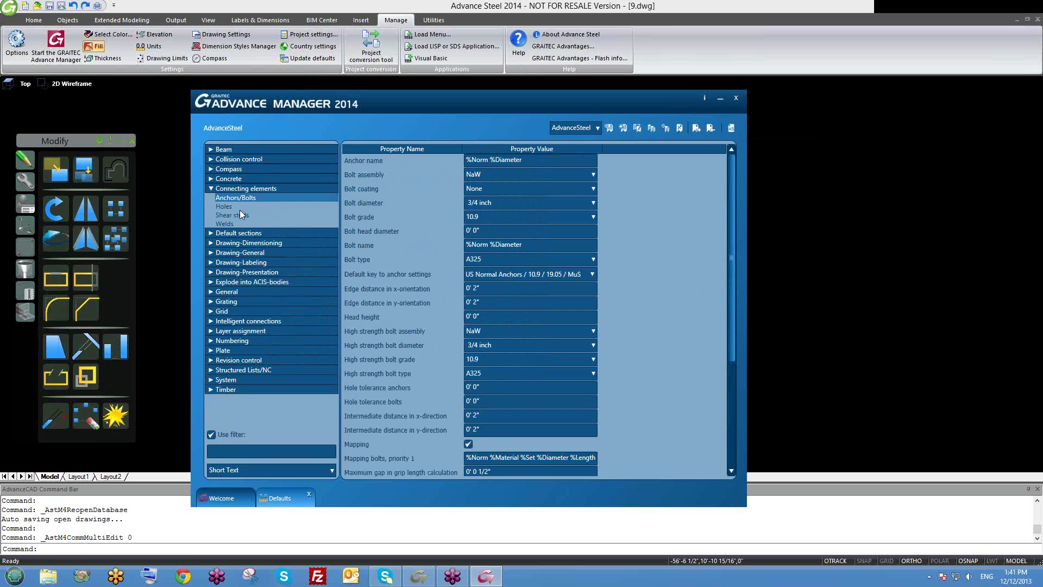
{"action": "left_click_drag", "start_coordinate": [728, 214], "coordinate": [716, 330]}
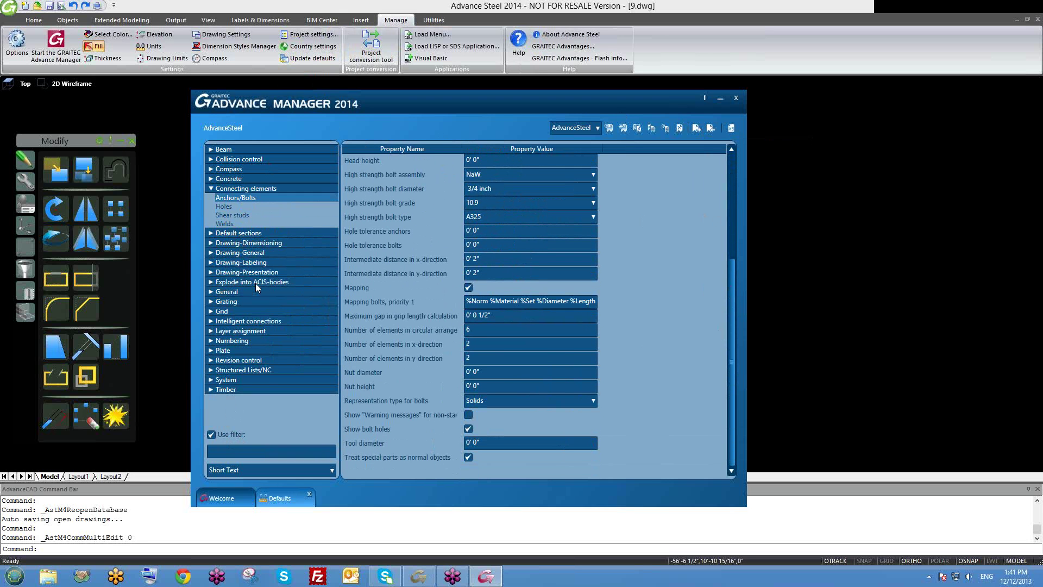
{"action": "left_click", "coordinate": [211, 263]}
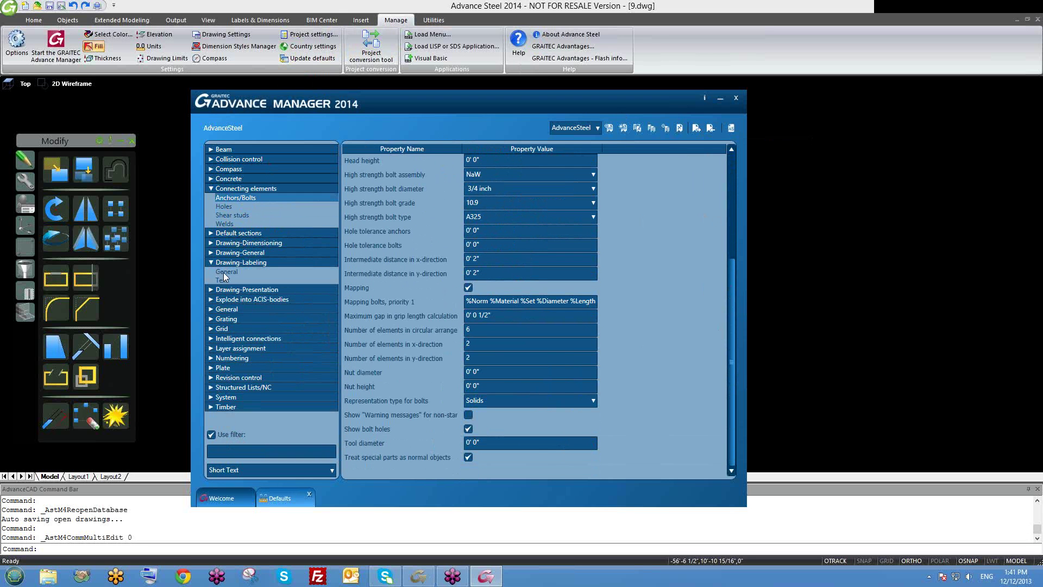
{"action": "left_click", "coordinate": [225, 272]}
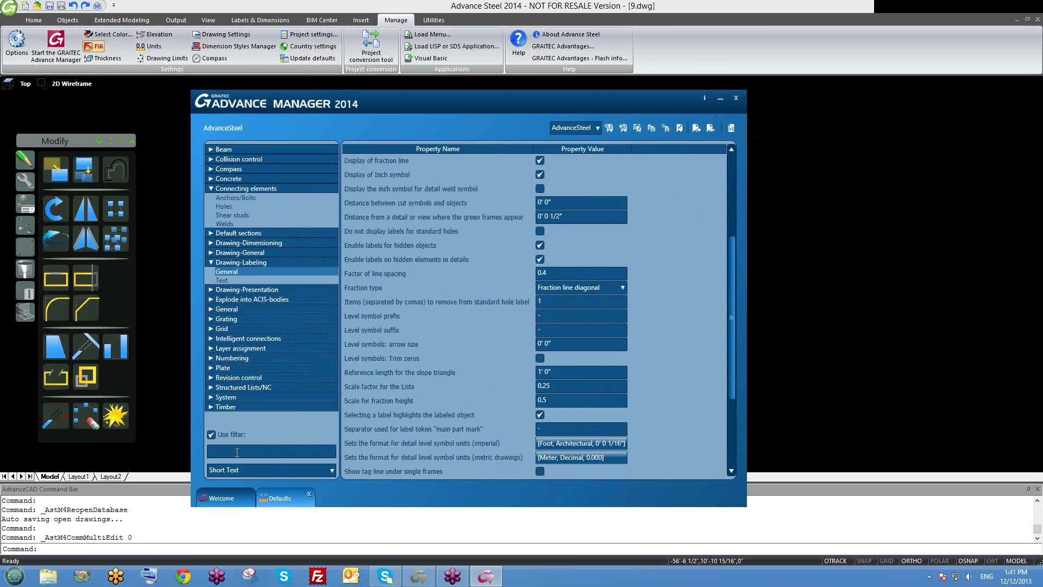
Filter the defaults by "color" and review the Colors properties under Drawing-Presentation
{"action": "type", "text": "color"}
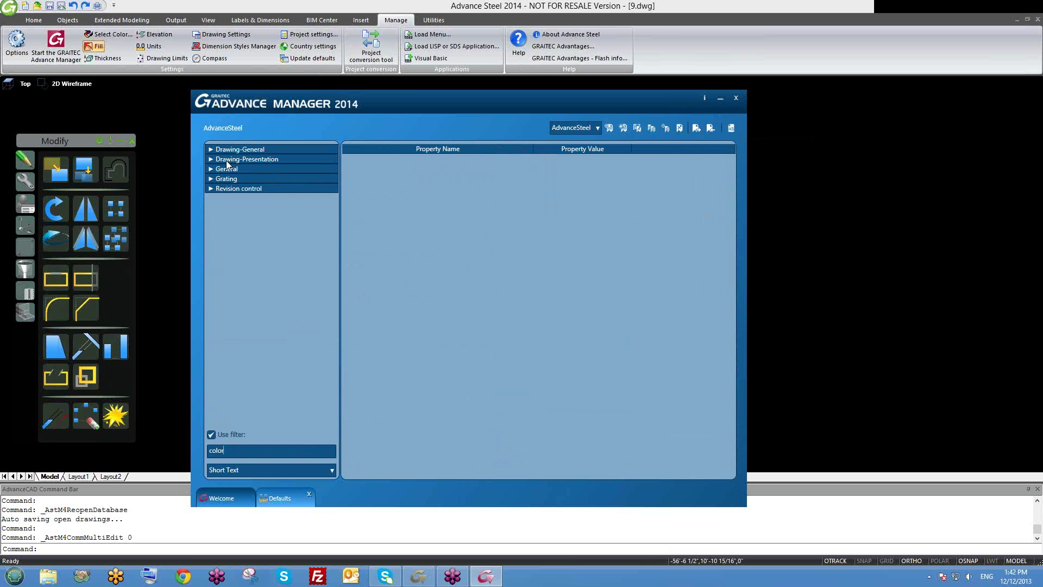
{"action": "left_click", "coordinate": [210, 159]}
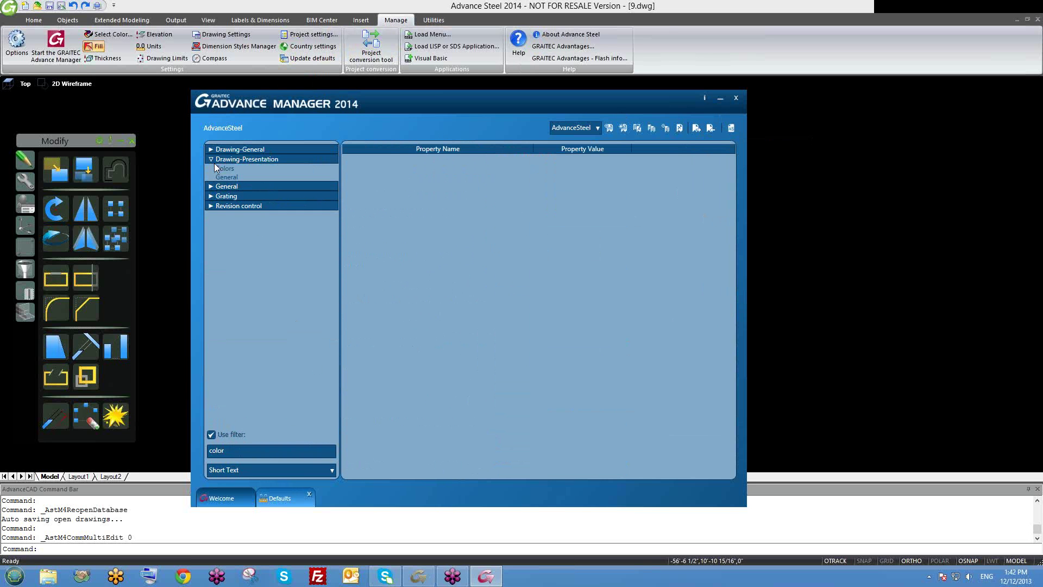
{"action": "left_click", "coordinate": [231, 169]}
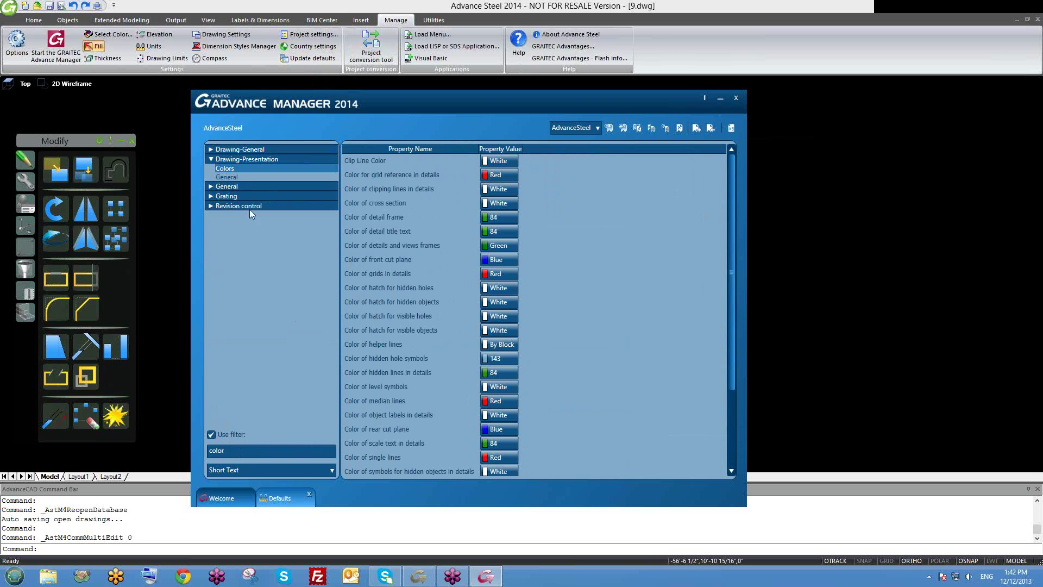
{"action": "scroll", "coordinate": [689, 240], "scroll_direction": "down", "scroll_amount": 3}
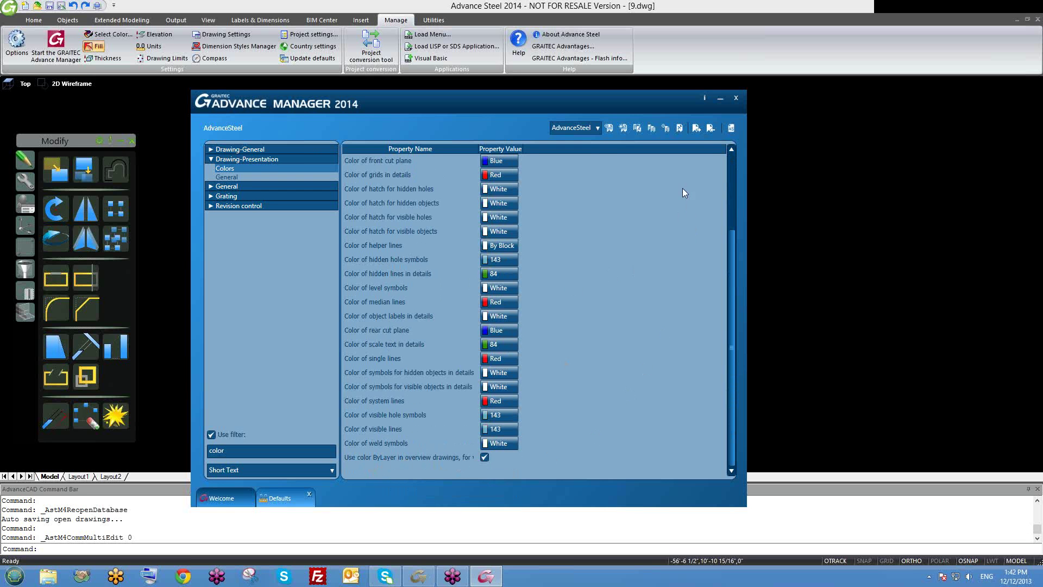
Load the current settings into Advance Steel, minimize Advance Manager and update the defaults for the open model
{"action": "left_click", "coordinate": [732, 128]}
{"action": "left_click", "coordinate": [722, 100]}
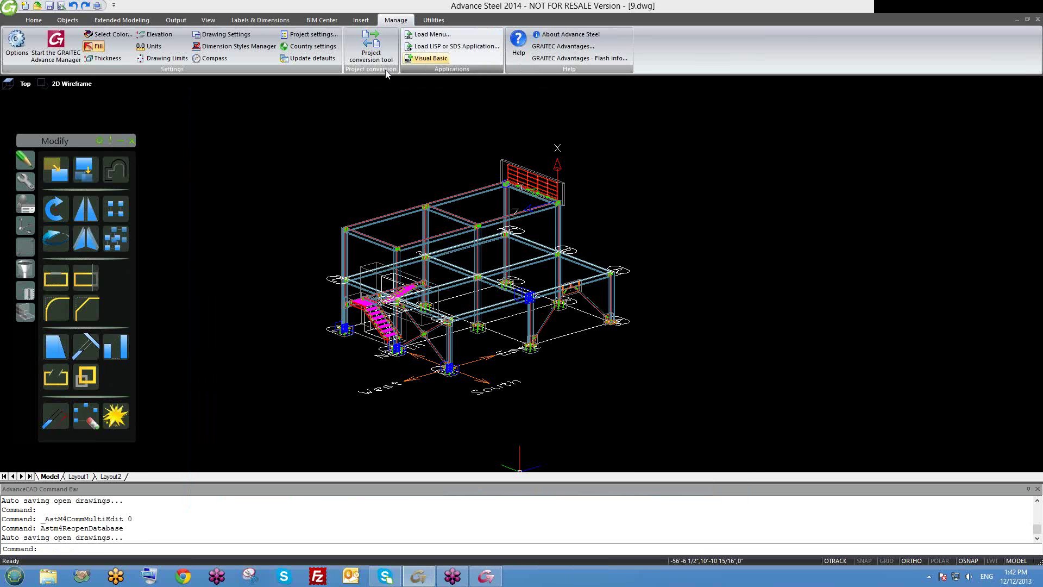
{"action": "left_click", "coordinate": [317, 60]}
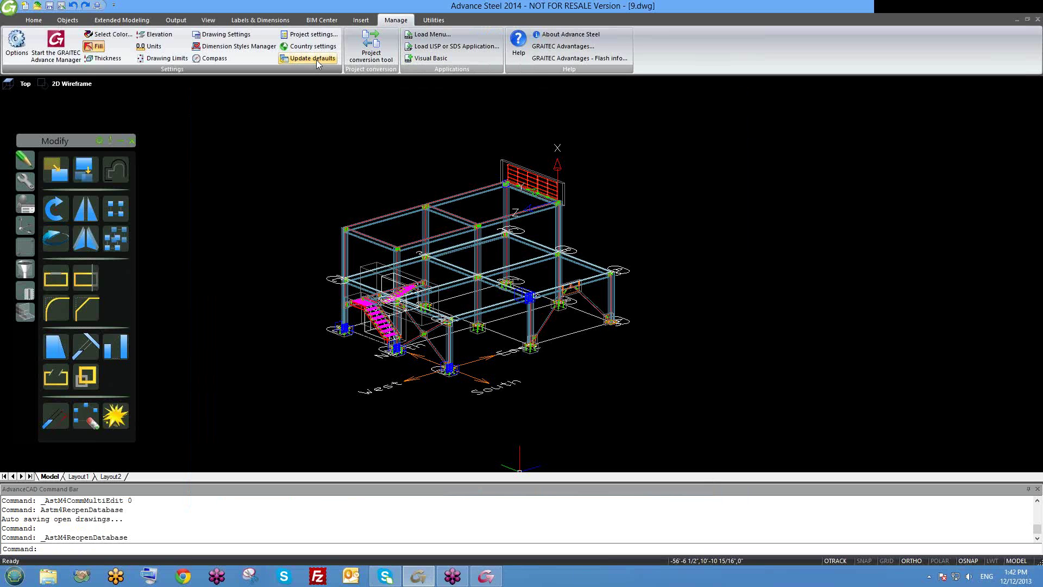
{"action": "left_click", "coordinate": [311, 61]}
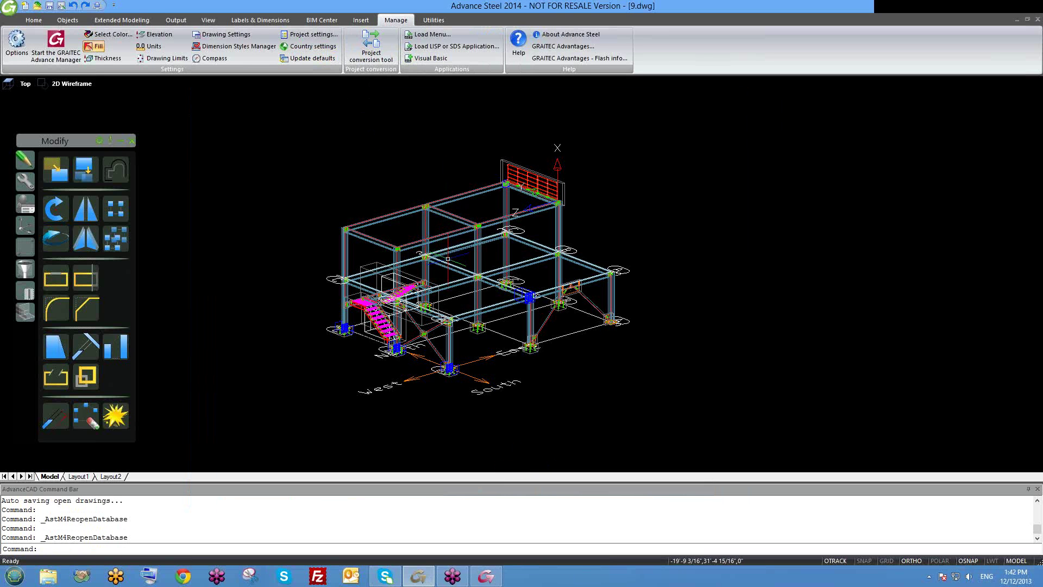
{"action": "middle_click_drag", "start_coordinate": [459, 288], "coordinate": [460, 289], "text": "shift"}
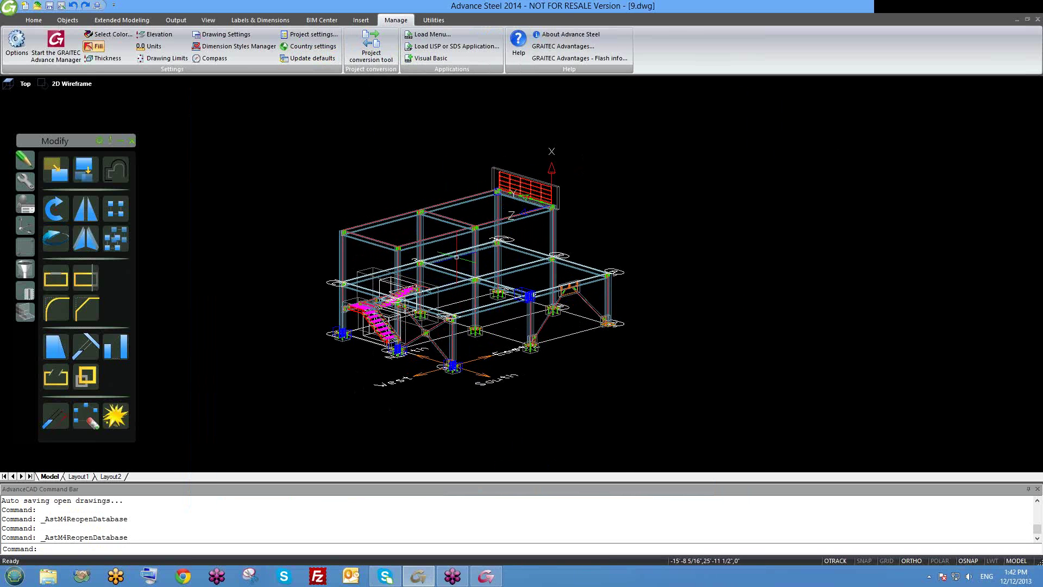
{"action": "scroll", "coordinate": [487, 209], "scroll_direction": "up", "scroll_amount": 3}
{"action": "scroll", "coordinate": [507, 260], "scroll_direction": "down", "scroll_amount": 2}
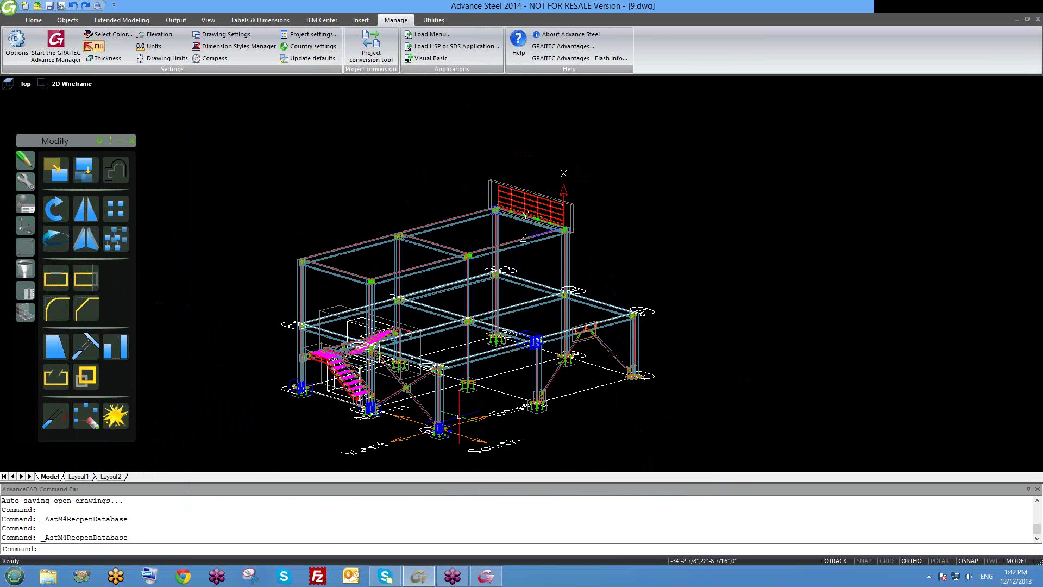
{"action": "scroll", "coordinate": [457, 416], "scroll_direction": "up", "scroll_amount": 2}
{"action": "scroll", "coordinate": [375, 337], "scroll_direction": "down", "scroll_amount": 2}
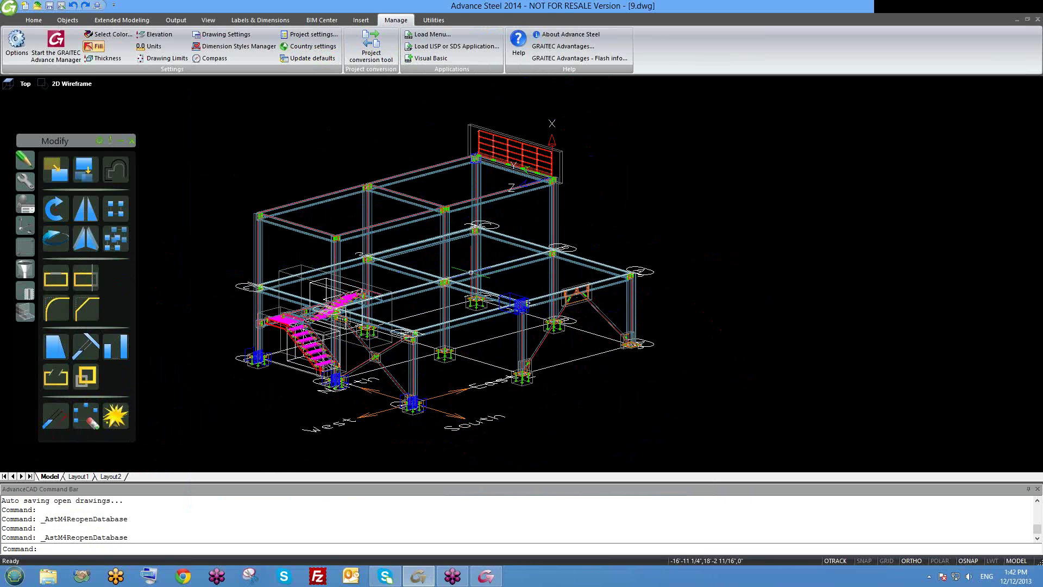
{"action": "middle_click_drag", "start_coordinate": [511, 215], "coordinate": [536, 228]}
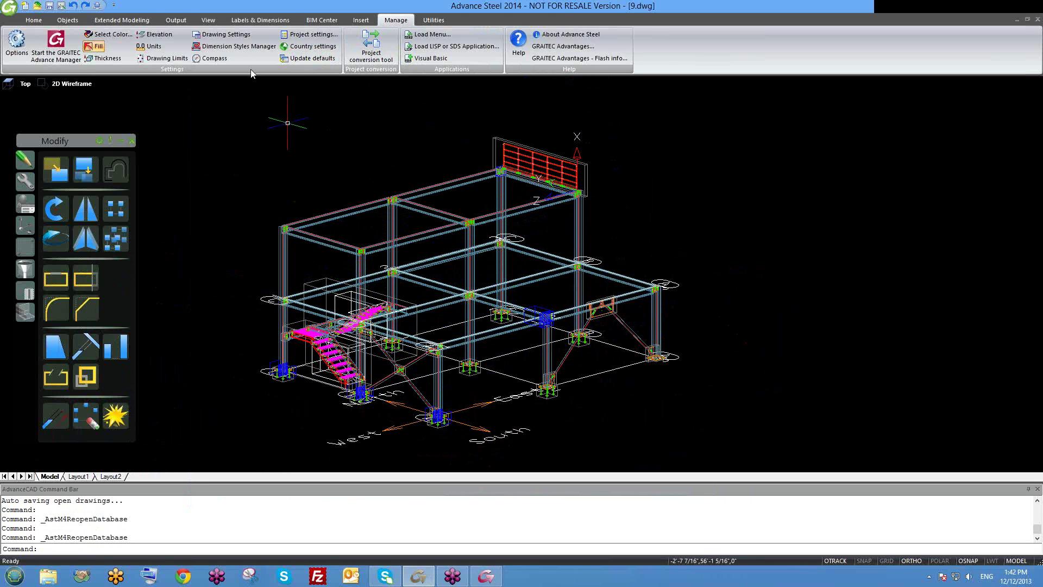
Open the Document Manager, review the up-to-date detail [MP] 001.dwg under Details, and close the dialog
{"action": "left_click", "coordinate": [176, 20]}
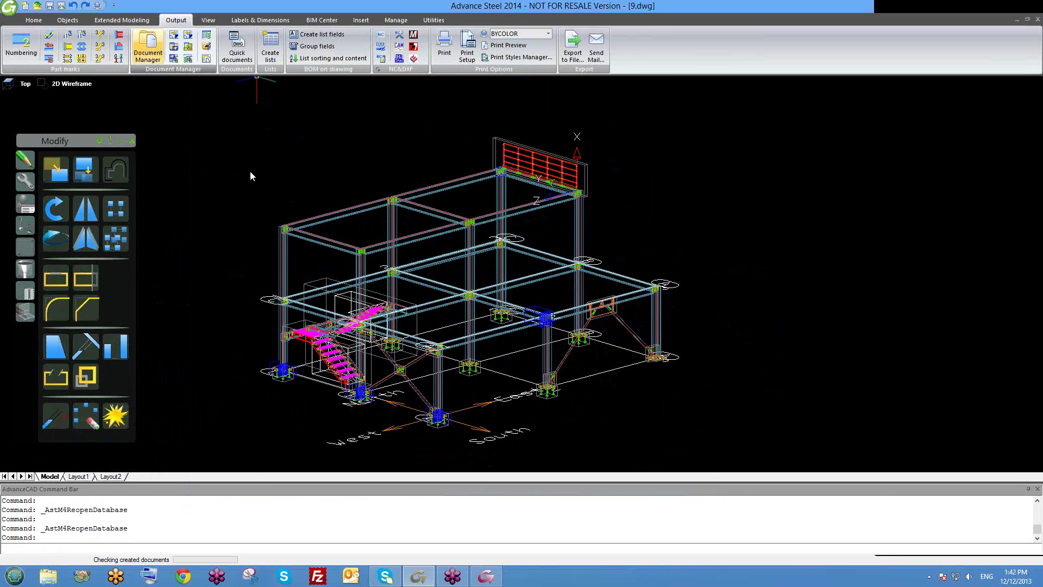
{"action": "left_click", "coordinate": [179, 47]}
{"action": "left_click", "coordinate": [139, 48]}
{"action": "left_click", "coordinate": [154, 58]}
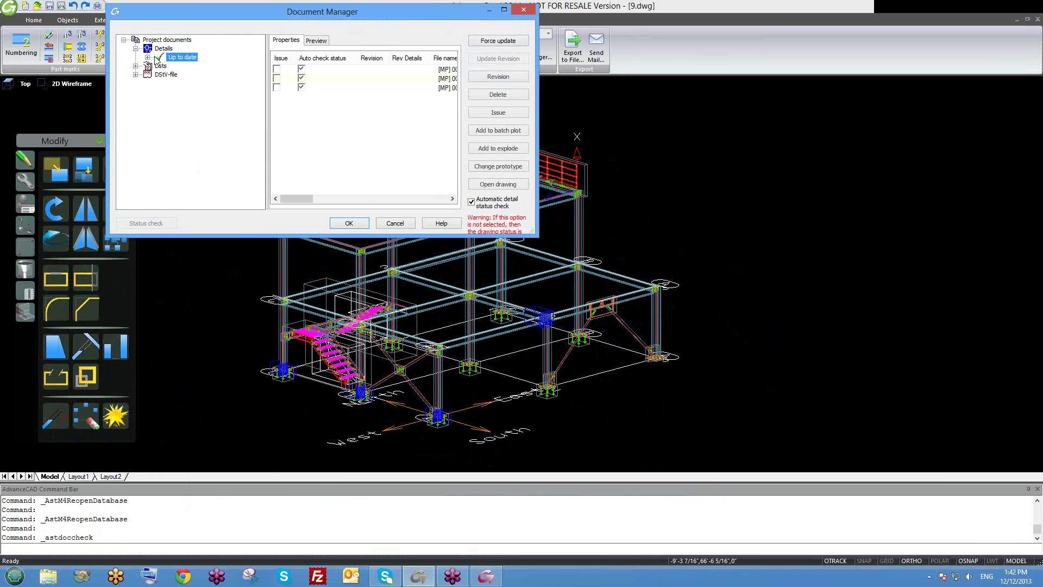
{"action": "left_click", "coordinate": [150, 57]}
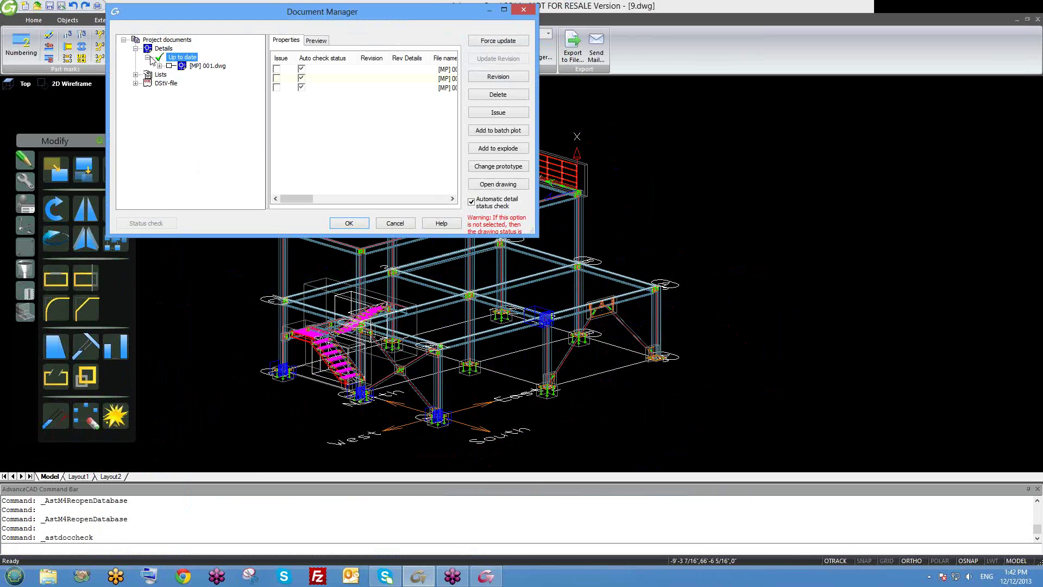
{"action": "left_click", "coordinate": [197, 68]}
{"action": "left_click", "coordinate": [530, 11]}
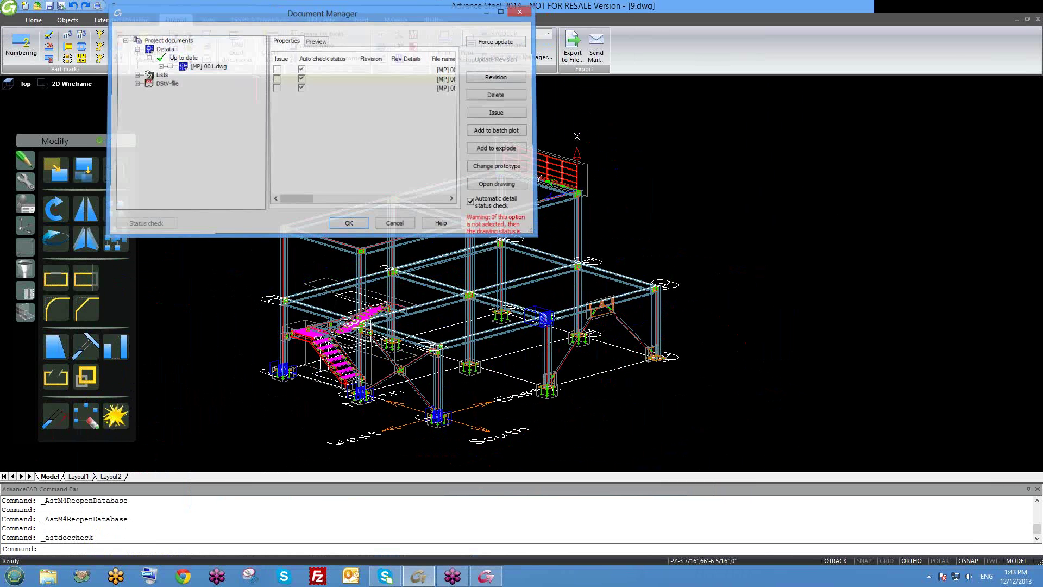
{"action": "middle_click_drag", "start_coordinate": [599, 297], "coordinate": [578, 268]}
{"action": "scroll", "coordinate": [578, 267], "scroll_direction": "up", "scroll_amount": 3}
{"action": "scroll", "coordinate": [544, 304], "scroll_direction": "down", "scroll_amount": 2}
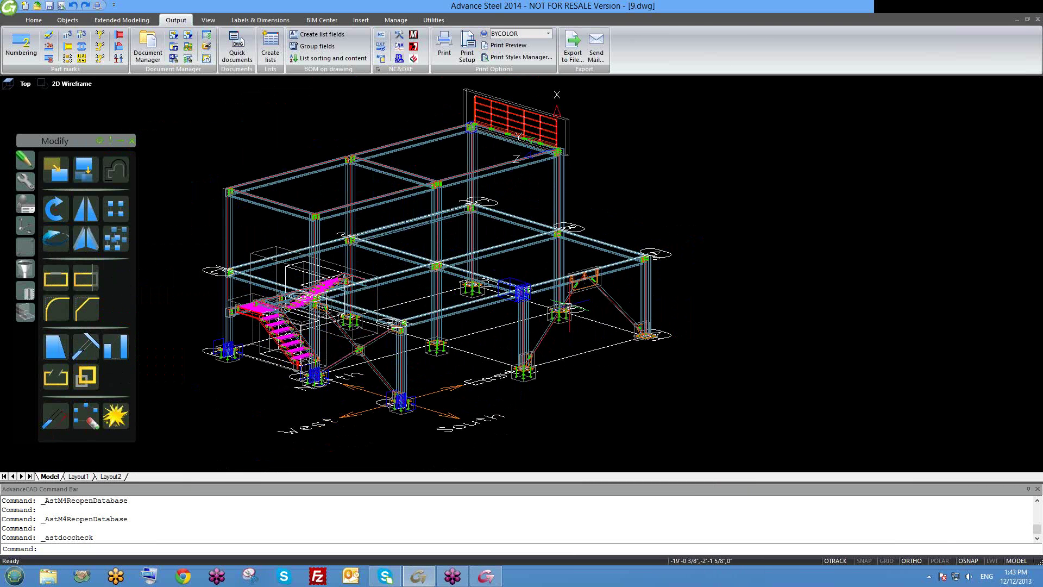
{"action": "middle_click_drag", "start_coordinate": [517, 336], "coordinate": [522, 358], "text": "shift"}
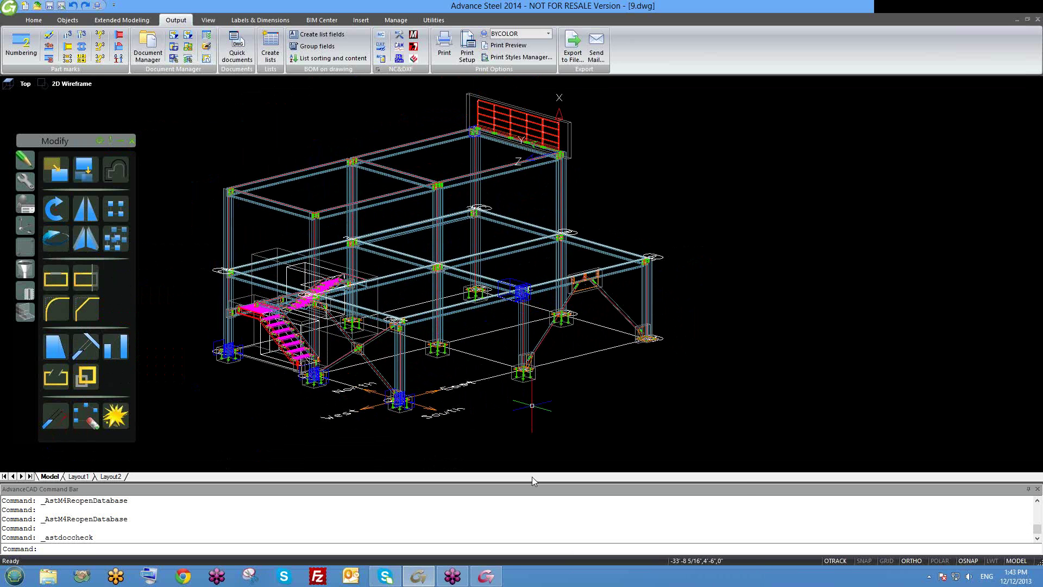
Switch back to Advance Manager, clear the defaults filter and close Advance Manager
{"action": "left_click", "coordinate": [498, 578]}
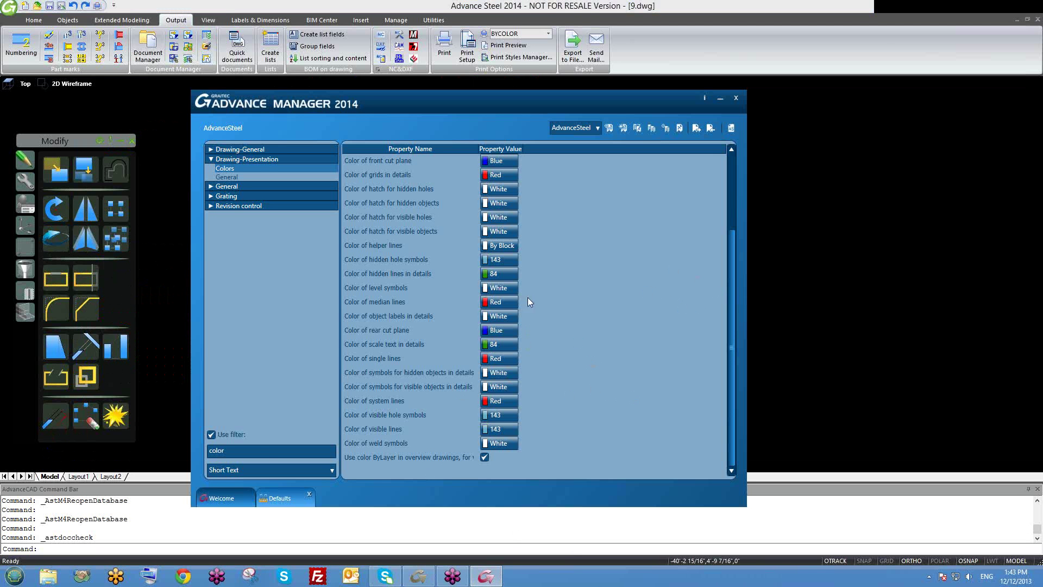
{"action": "double_click", "coordinate": [260, 451]}
{"action": "key", "text": "BackSpace"}
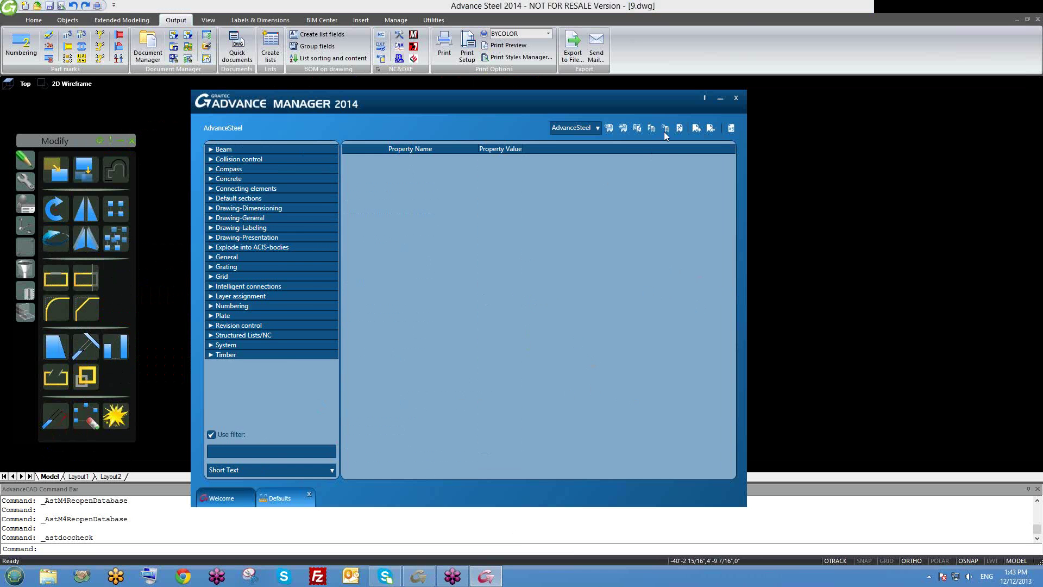
{"action": "left_click", "coordinate": [735, 98]}
{"action": "middle_click_drag", "start_coordinate": [684, 186], "coordinate": [677, 171]}
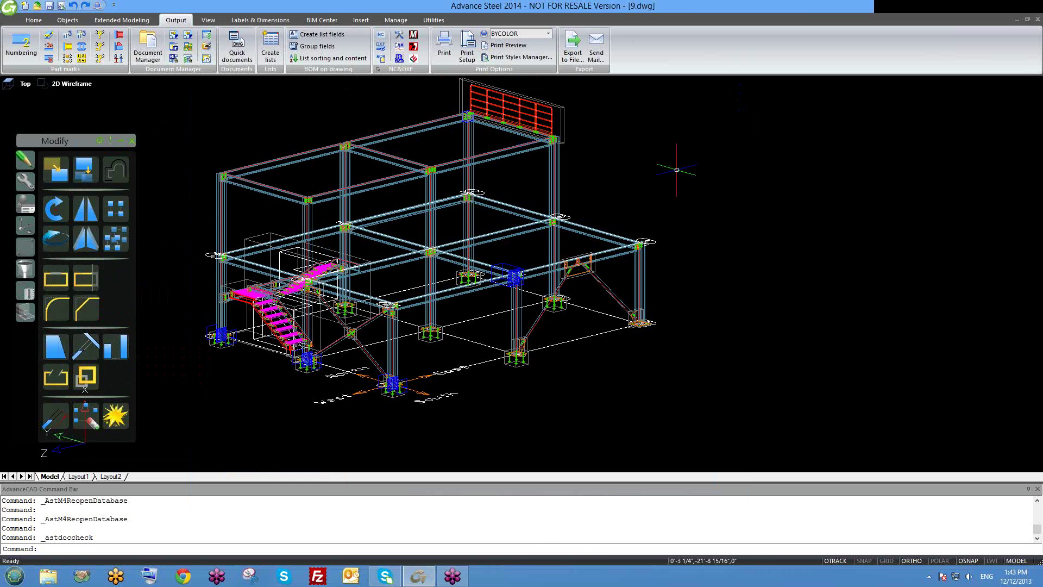
{"action": "middle_click_drag", "start_coordinate": [611, 189], "coordinate": [600, 224], "text": "shift"}
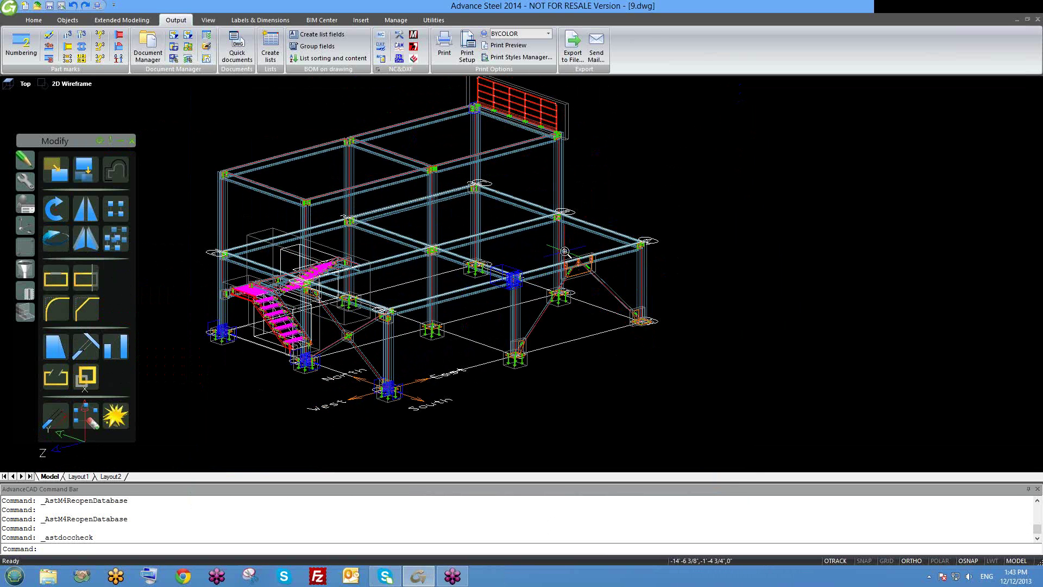
{"action": "scroll", "coordinate": [565, 252], "scroll_direction": "down", "scroll_amount": 2}
{"action": "middle_click_drag", "start_coordinate": [544, 252], "coordinate": [545, 257], "text": "shift"}
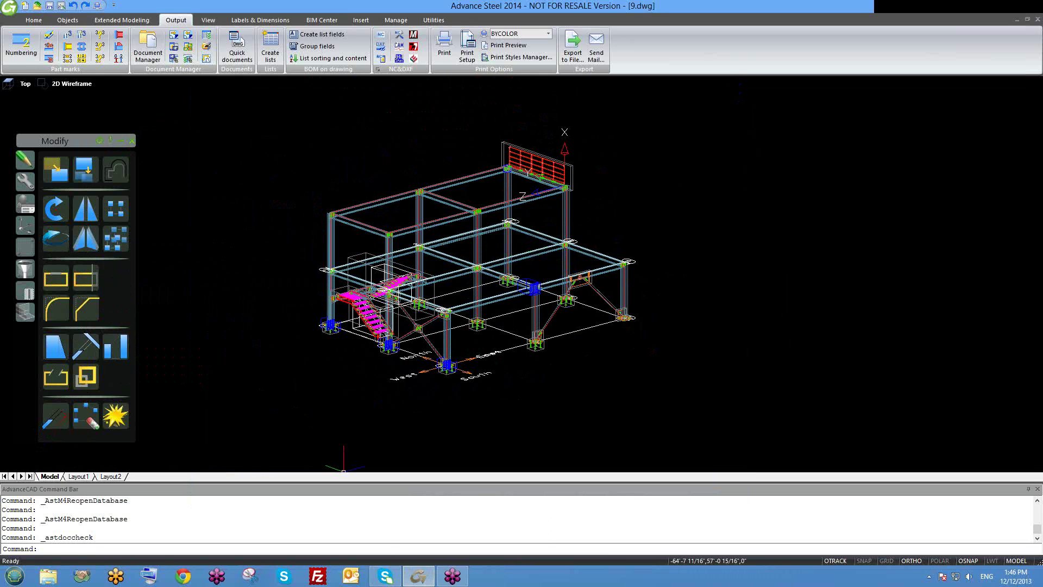
{"action": "middle_click_drag", "start_coordinate": [520, 201], "coordinate": [517, 221]}
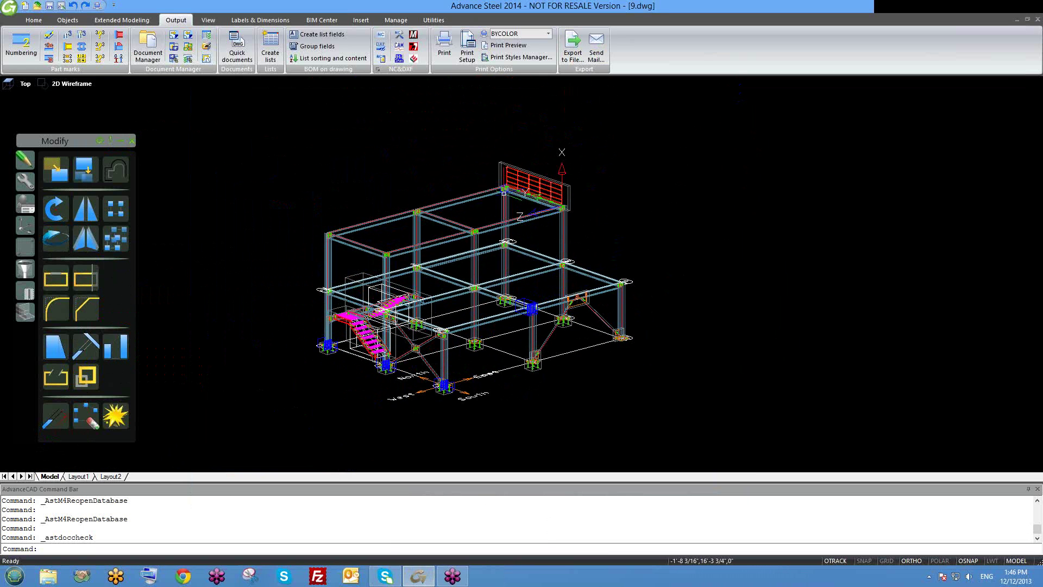
{"action": "scroll", "coordinate": [506, 207], "scroll_direction": "up", "scroll_amount": 2}
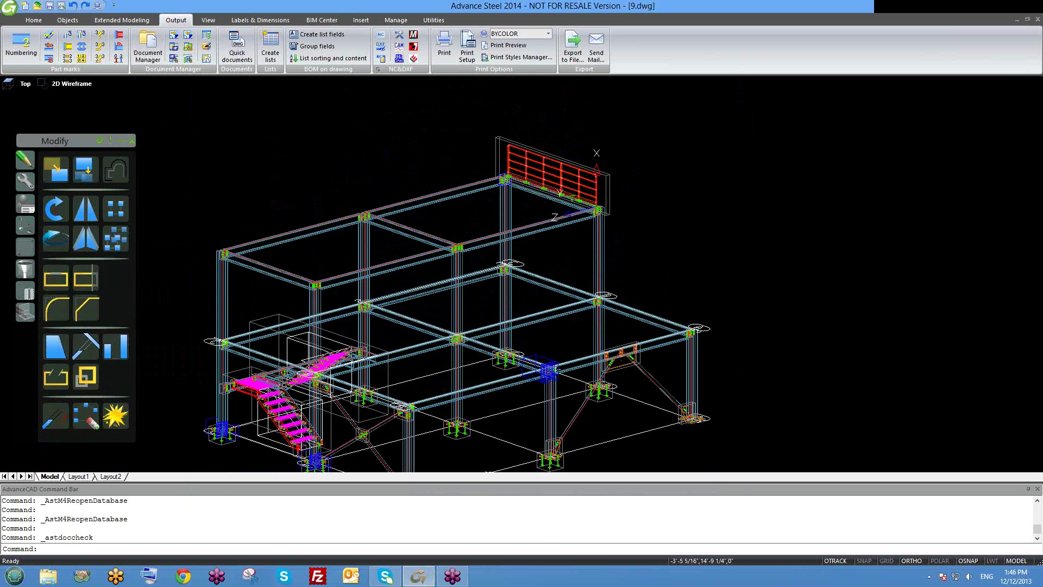
{"action": "scroll", "coordinate": [531, 242], "scroll_direction": "down", "scroll_amount": 2}
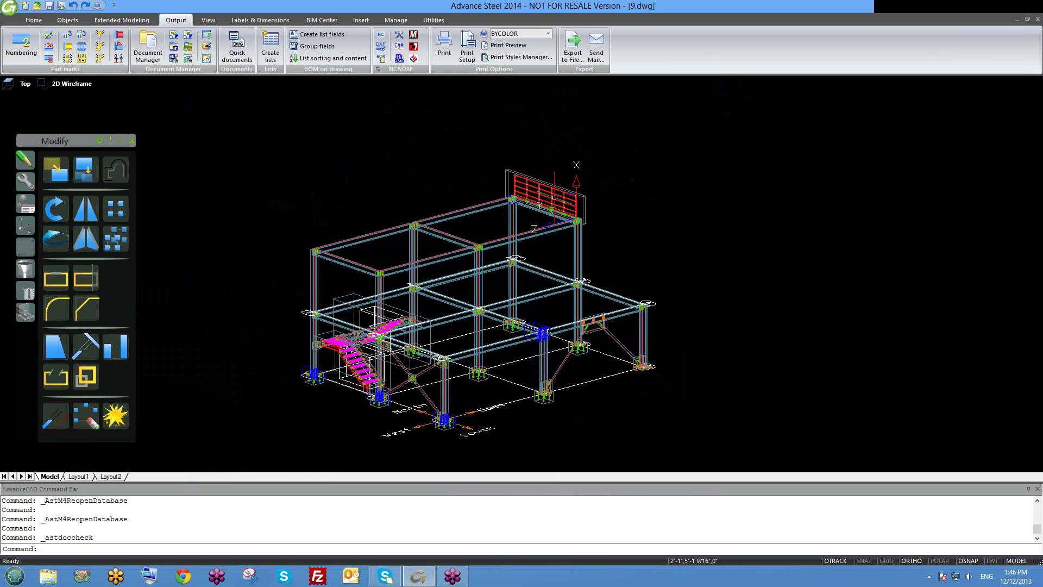
Show the desktop and open the Graitec Advance Steel 2014 program data folder in File Explorer
{"action": "right_click", "coordinate": [662, 570]}
{"action": "left_click", "coordinate": [688, 536]}
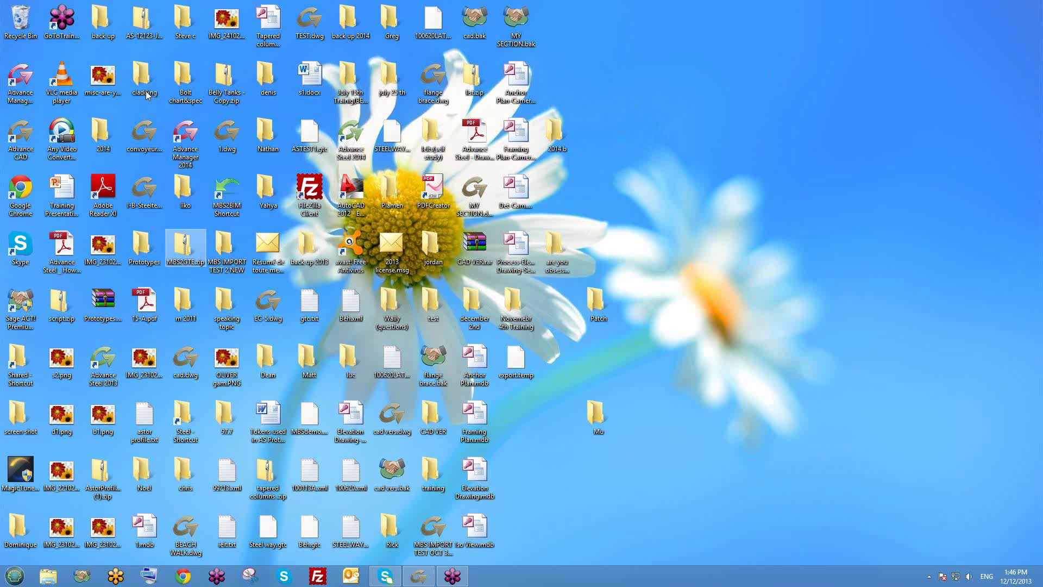
{"action": "left_click", "coordinate": [48, 577]}
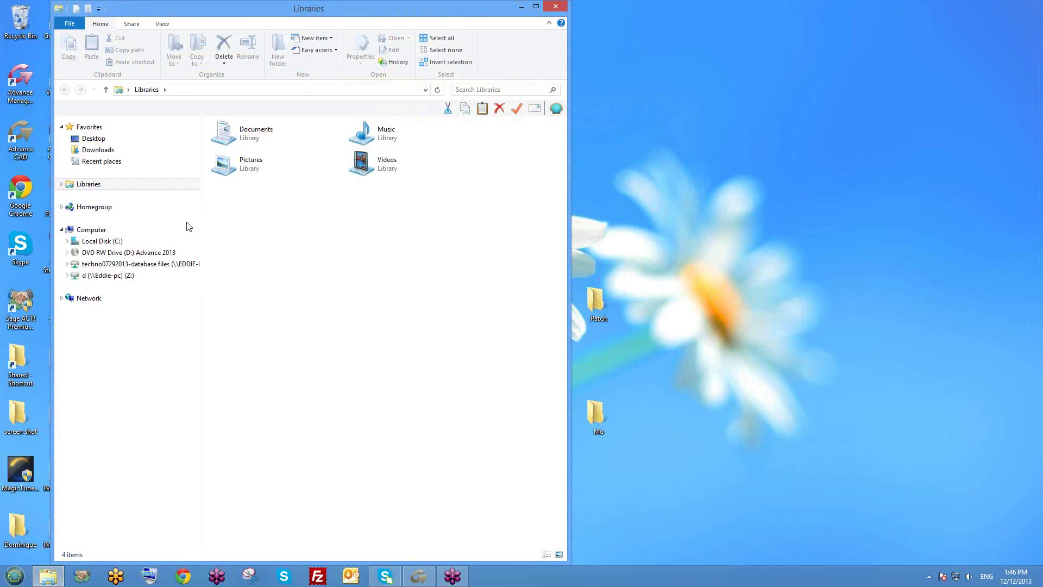
{"action": "left_click", "coordinate": [48, 577]}
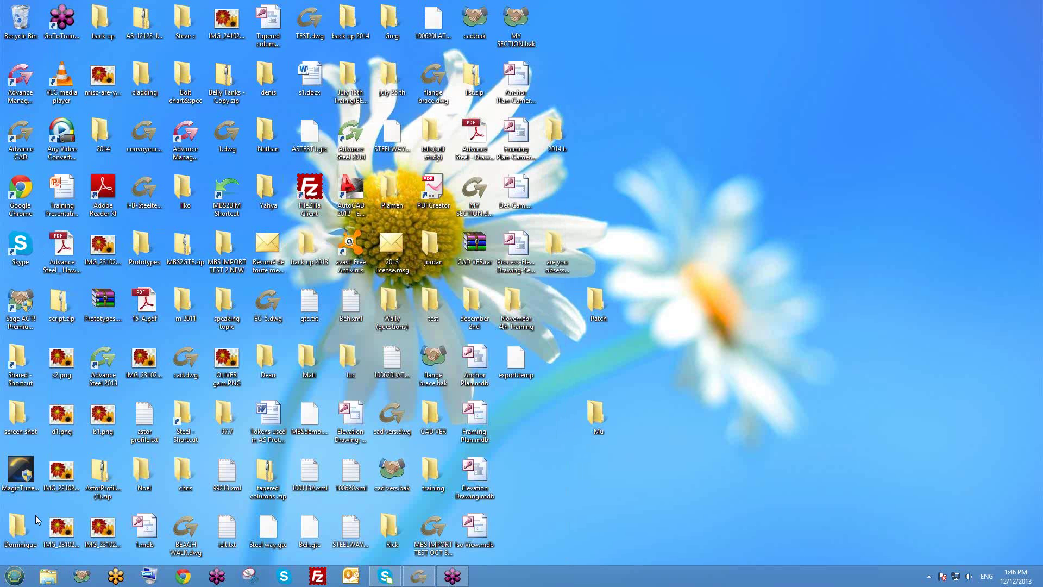
{"action": "right_click", "coordinate": [48, 577]}
{"action": "left_click", "coordinate": [71, 377]}
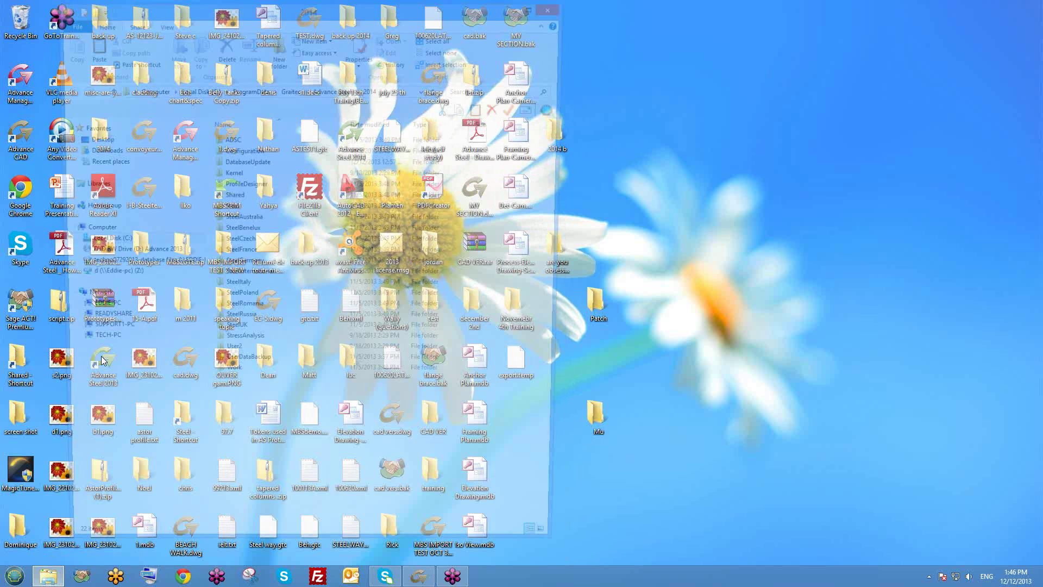
Open the Data folder inside Steel and select the AstorBase.mdb database
{"action": "double_click", "coordinate": [235, 207]}
{"action": "left_click", "coordinate": [242, 155]}
{"action": "double_click", "coordinate": [242, 154]}
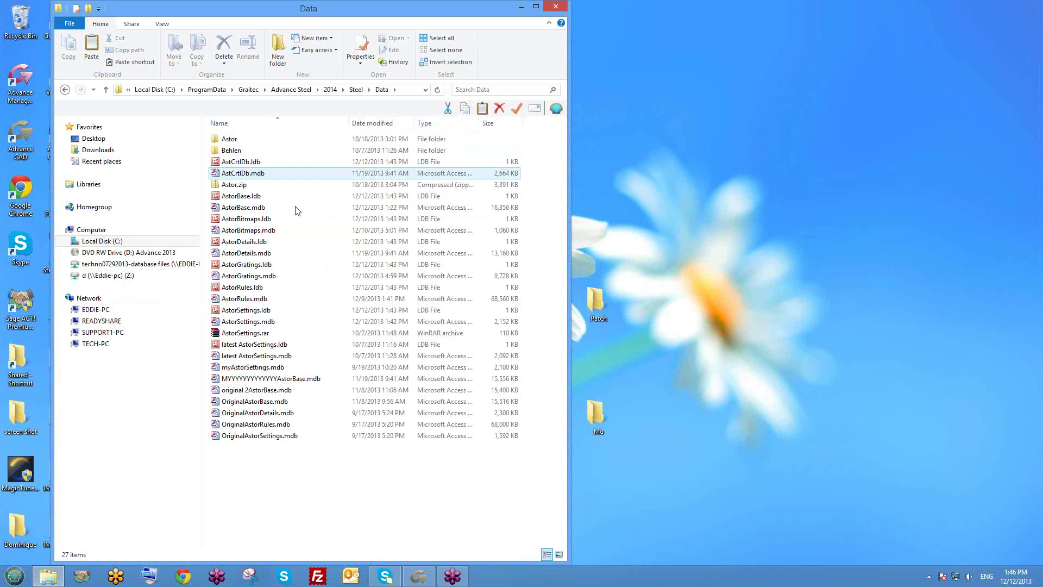
{"action": "left_click", "coordinate": [233, 209]}
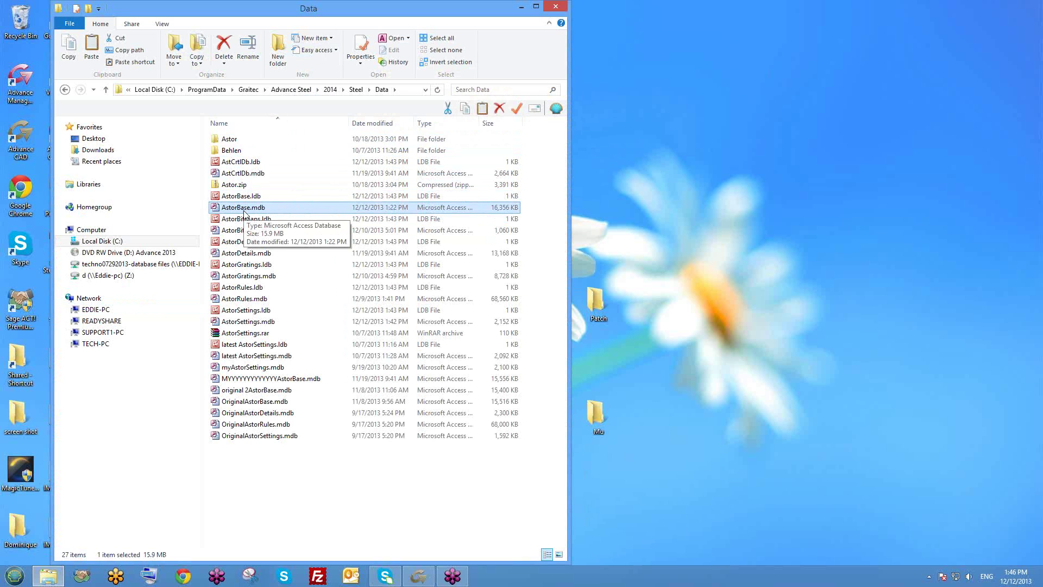
Locate the AstorDetails.mdb and AstorGratings.mdb databases in the Data folder and copy AstorRules.mdb
{"action": "left_click", "coordinate": [247, 255]}
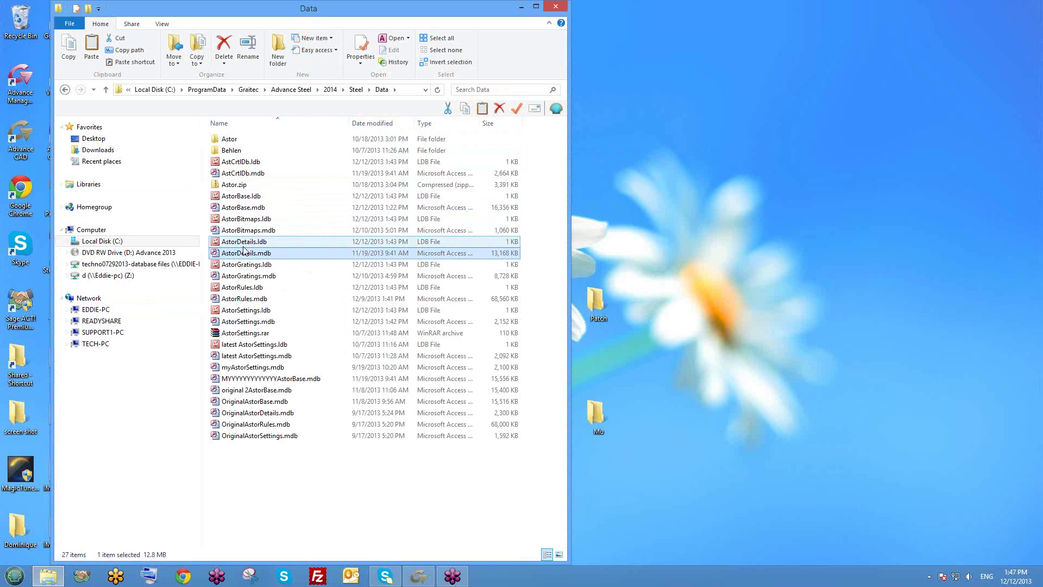
{"action": "left_click", "coordinate": [255, 276]}
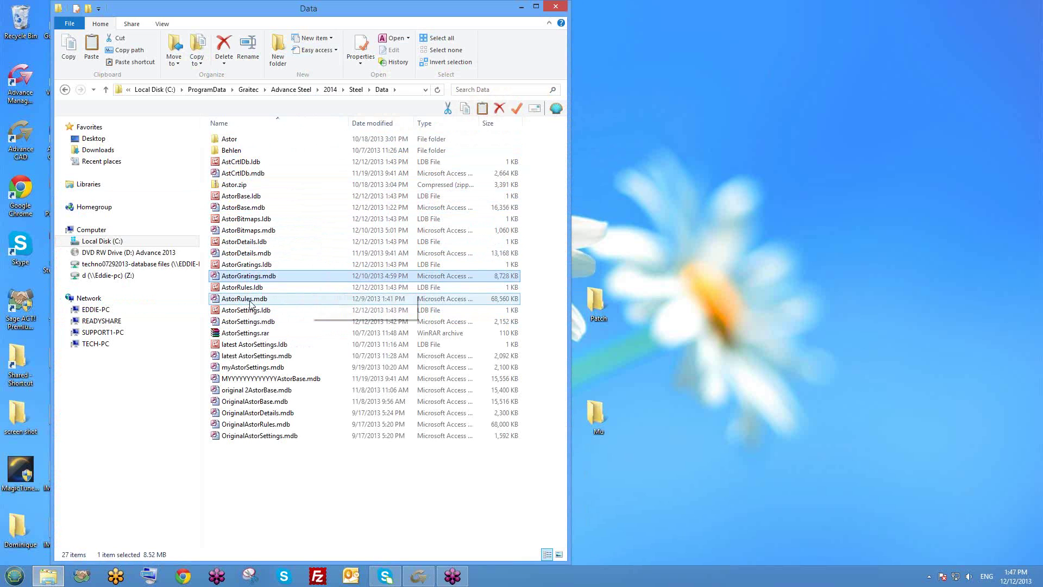
{"action": "left_click", "coordinate": [228, 301]}
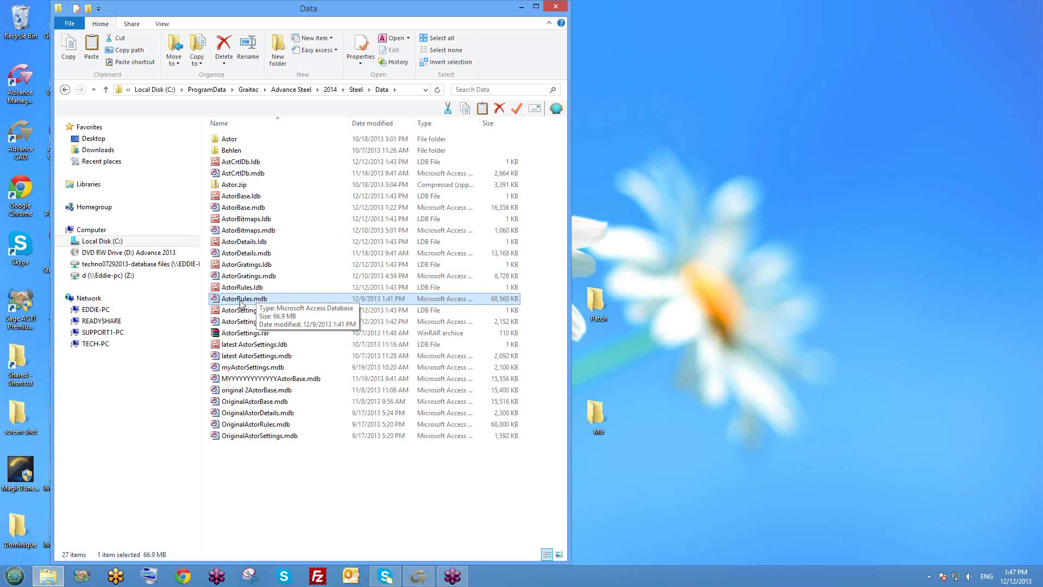
{"action": "right_click", "coordinate": [240, 301]}
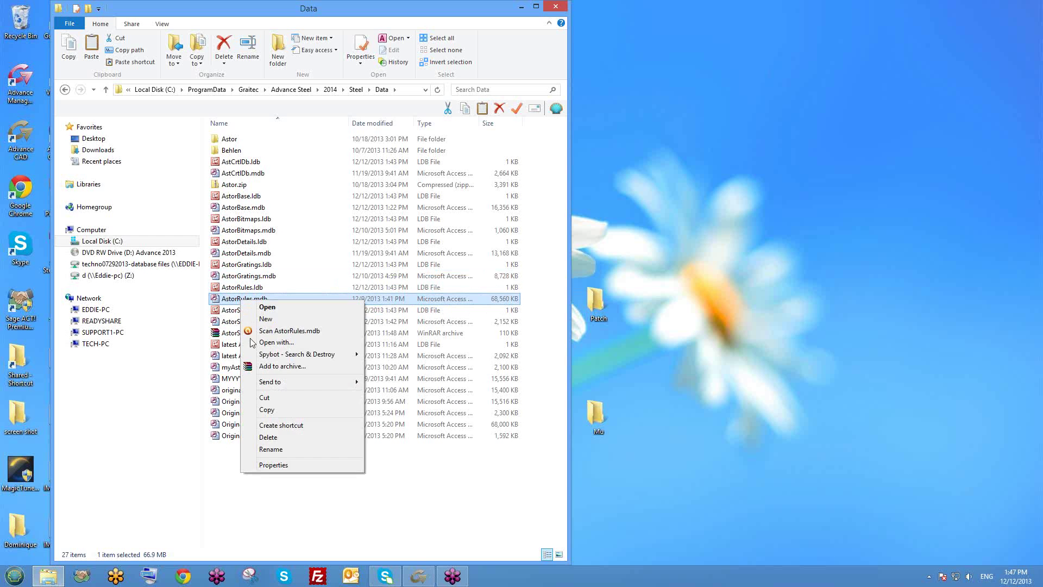
{"action": "left_click", "coordinate": [266, 410]}
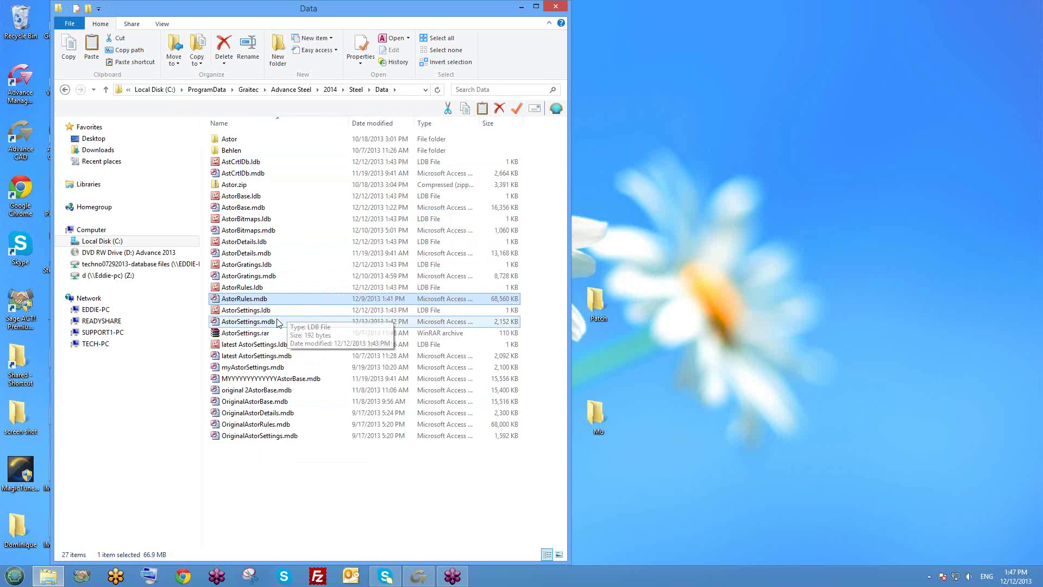
Select the AstorSettings.mdb, AstorRules.mdb and AstorBase.mdb databases in turn
{"action": "left_click", "coordinate": [237, 322]}
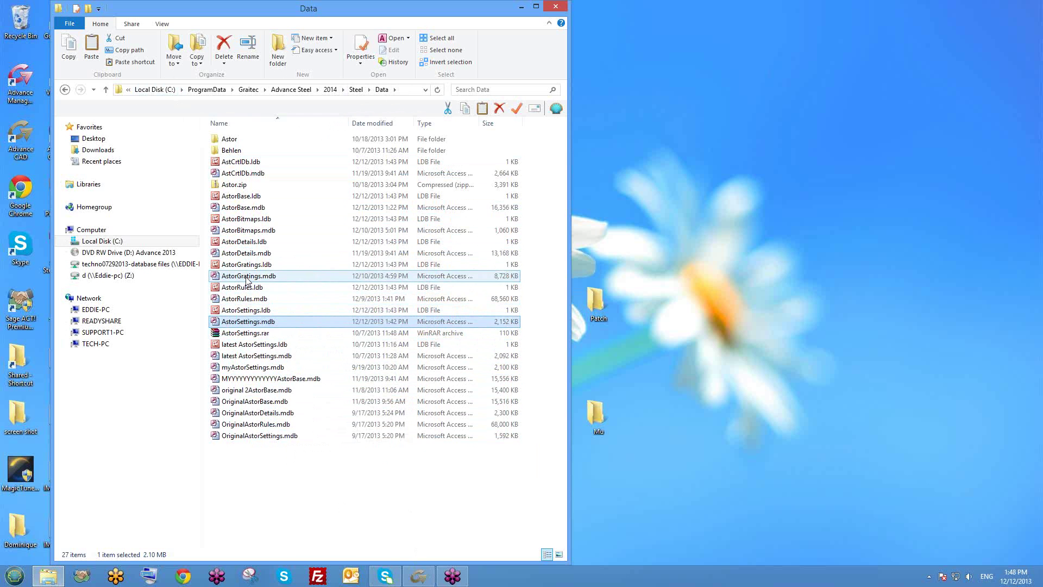
{"action": "left_click", "coordinate": [244, 298]}
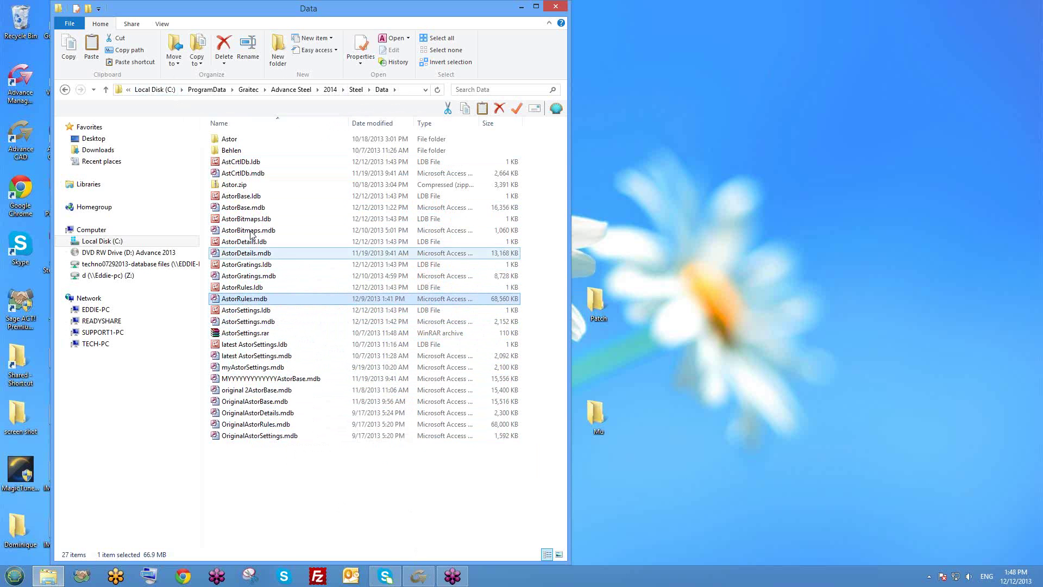
{"action": "left_click", "coordinate": [248, 211]}
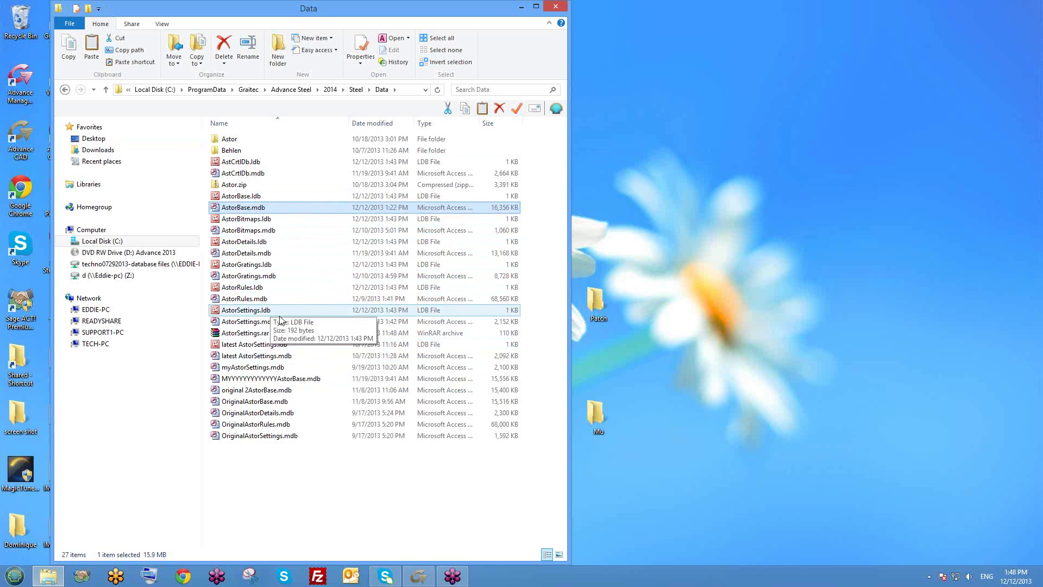
Maximize the Data folder window and reselect the AstorBase.mdb database, keeping its file name
{"action": "left_click_drag", "start_coordinate": [459, 9], "coordinate": [517, 9]}
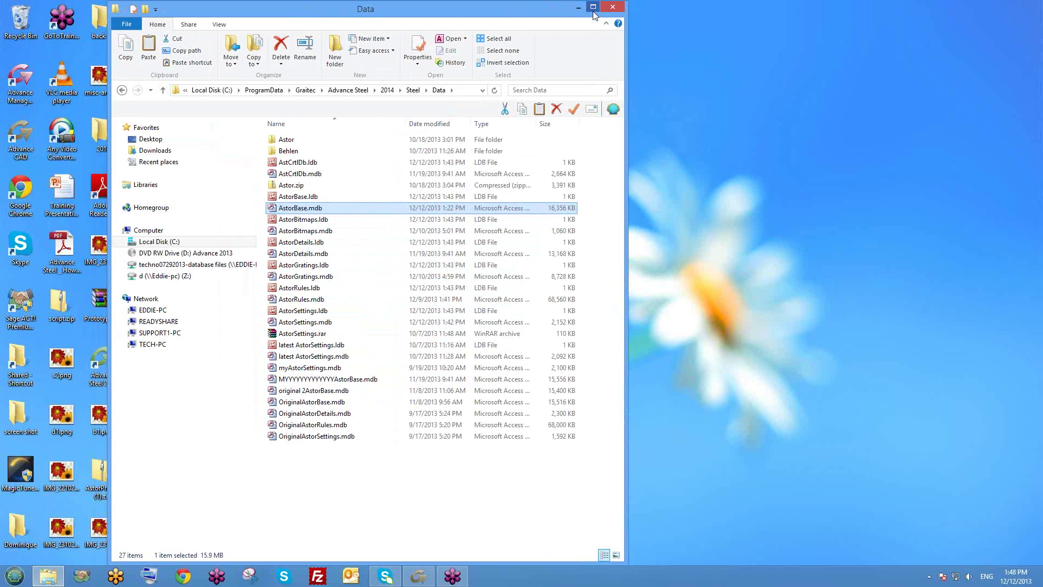
{"action": "double_click", "coordinate": [547, 16]}
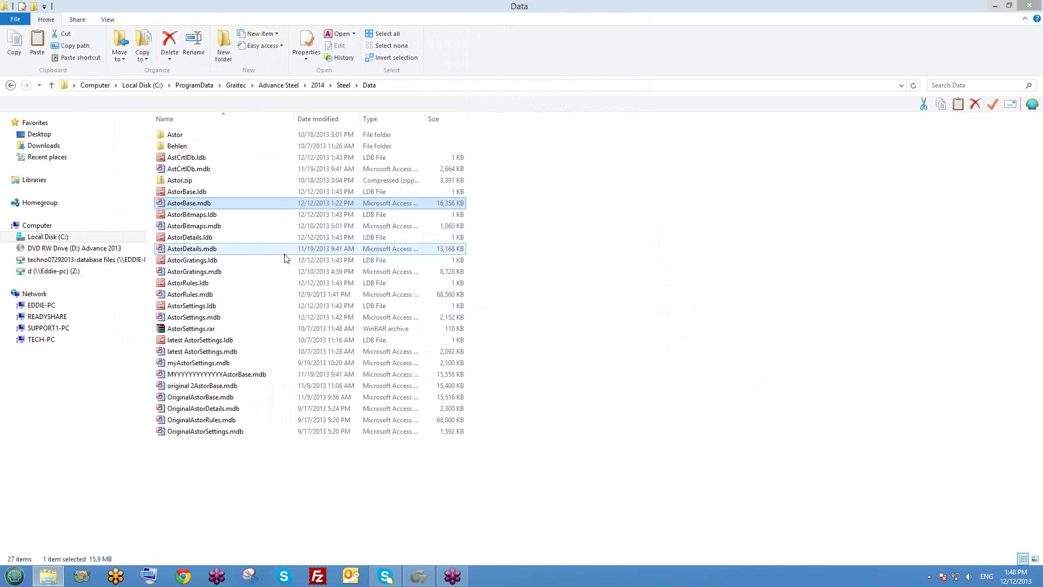
{"action": "left_click", "coordinate": [175, 238]}
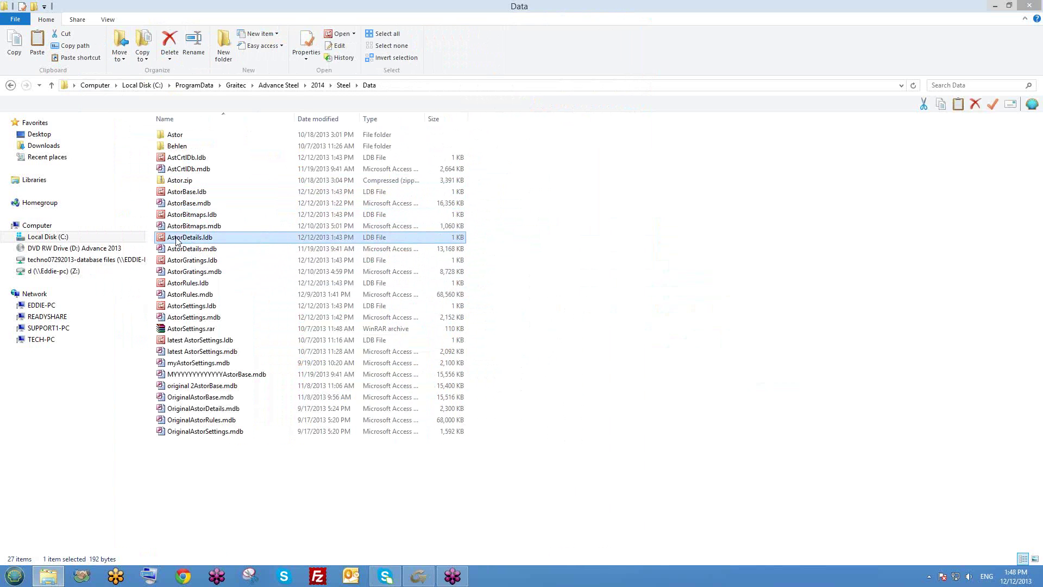
{"action": "left_click", "coordinate": [175, 206]}
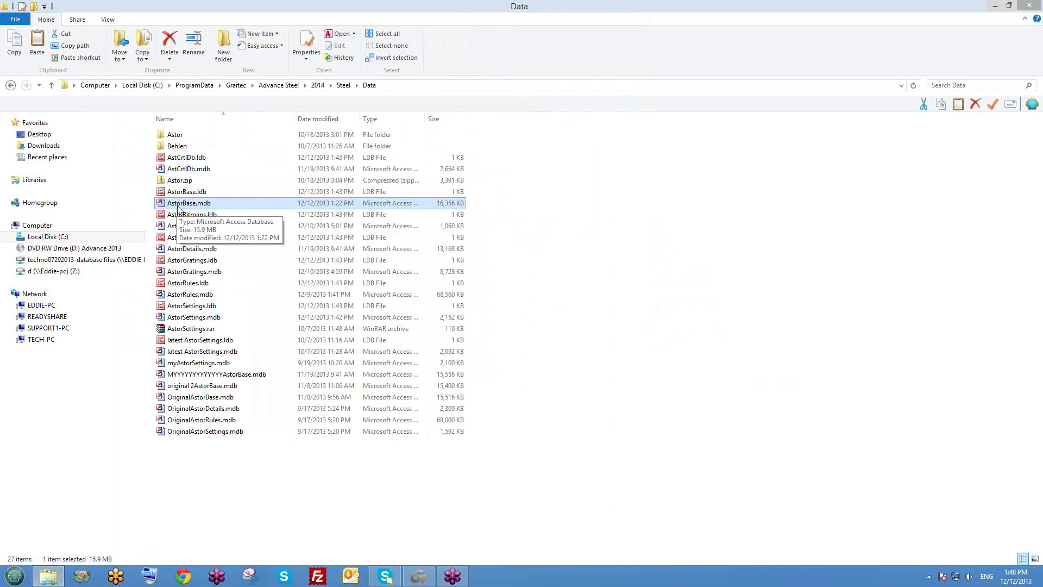
{"action": "left_click", "coordinate": [181, 204]}
{"action": "left_click", "coordinate": [181, 204]}
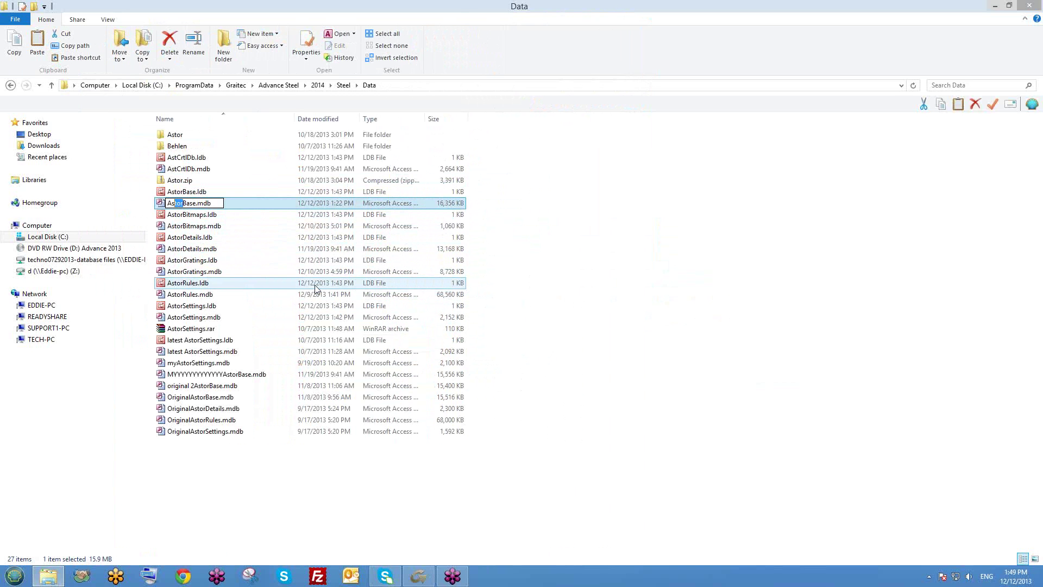
{"action": "left_click", "coordinate": [246, 228]}
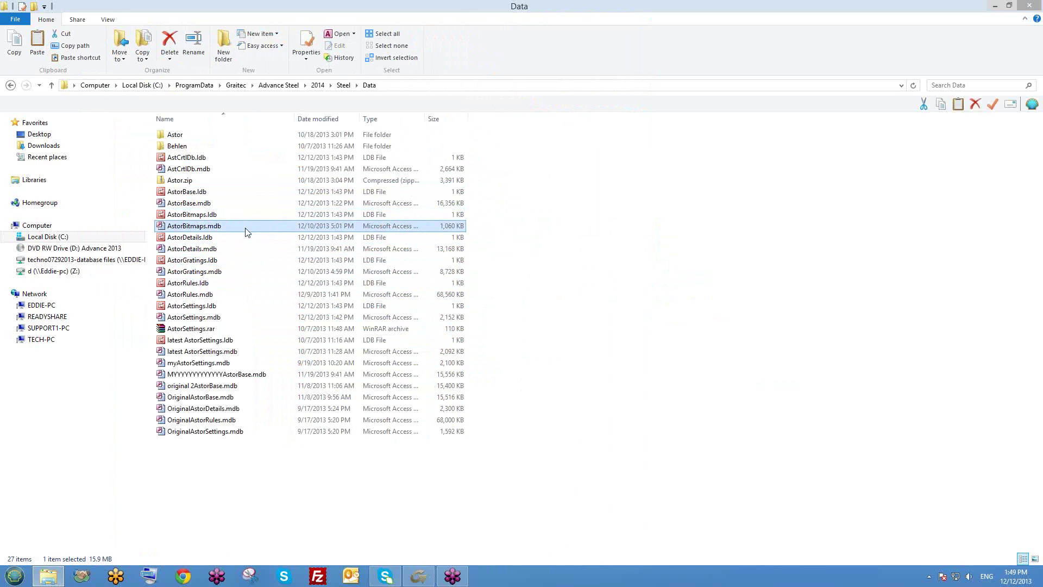
{"action": "left_click", "coordinate": [182, 205]}
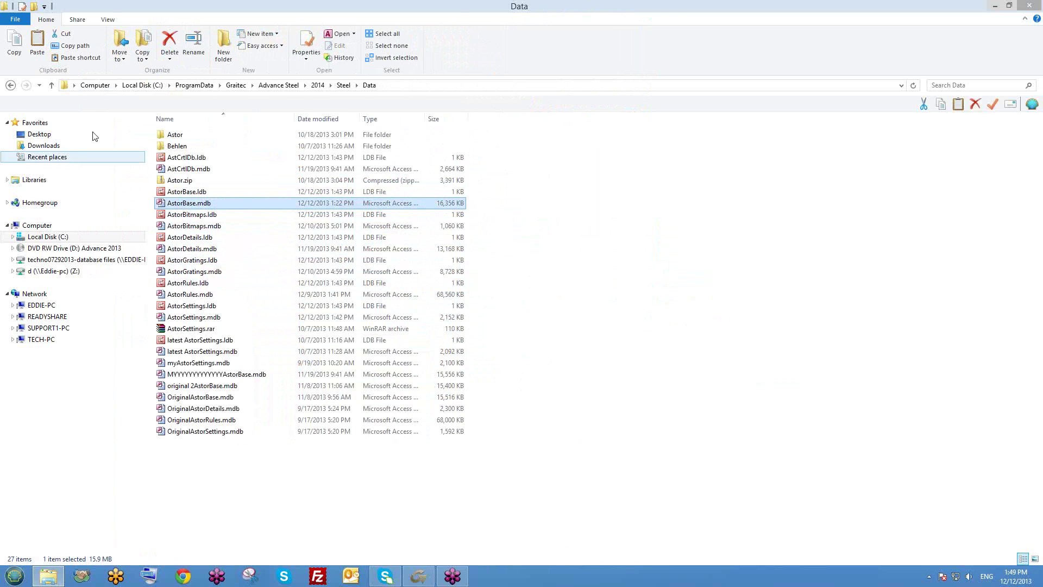
Go back to the 2014 folder, open the Data folder inside User2, and locate the AstorAddIn.mdb database
{"action": "left_click", "coordinate": [11, 85]}
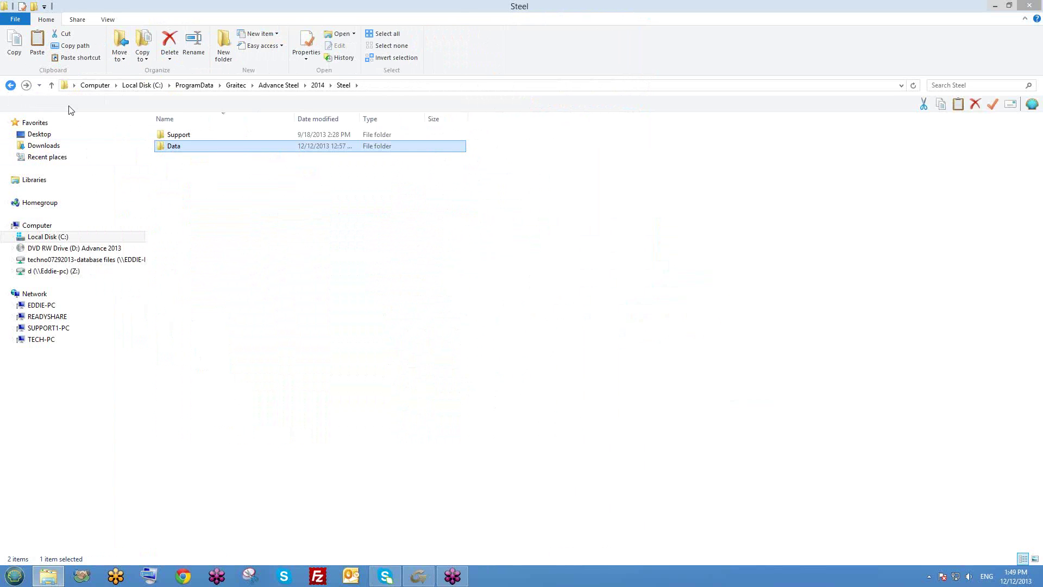
{"action": "left_click", "coordinate": [10, 85]}
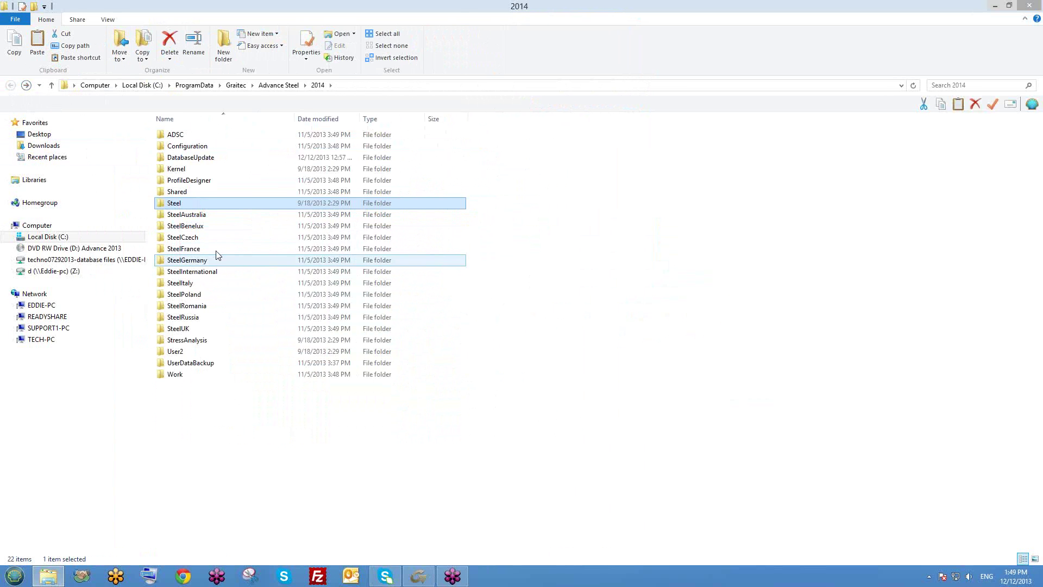
{"action": "left_click", "coordinate": [190, 352]}
{"action": "double_click", "coordinate": [190, 352]}
{"action": "left_click", "coordinate": [185, 137]}
{"action": "double_click", "coordinate": [185, 135]}
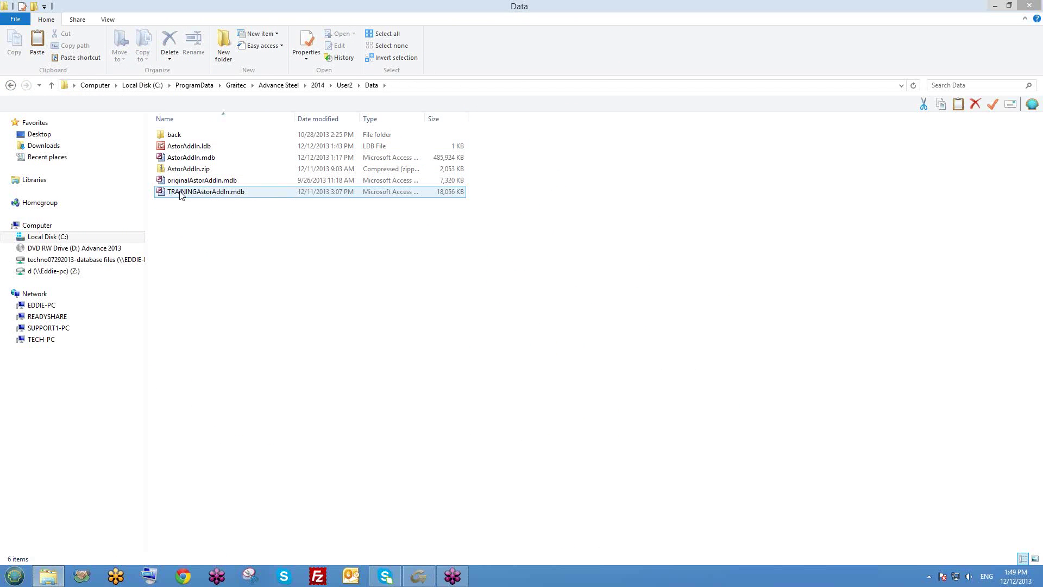
{"action": "left_click", "coordinate": [178, 162]}
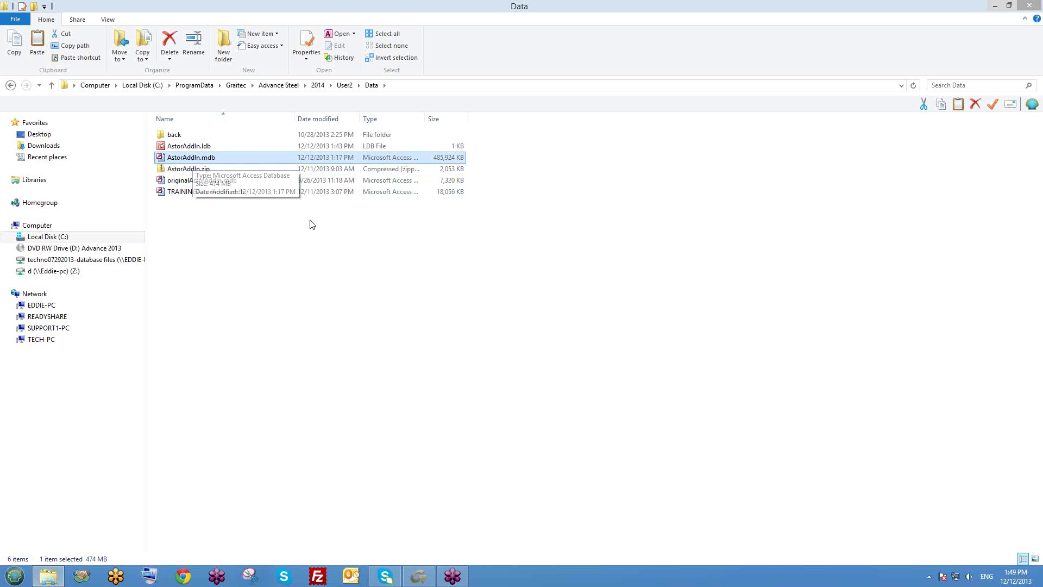
{"action": "left_click", "coordinate": [313, 234]}
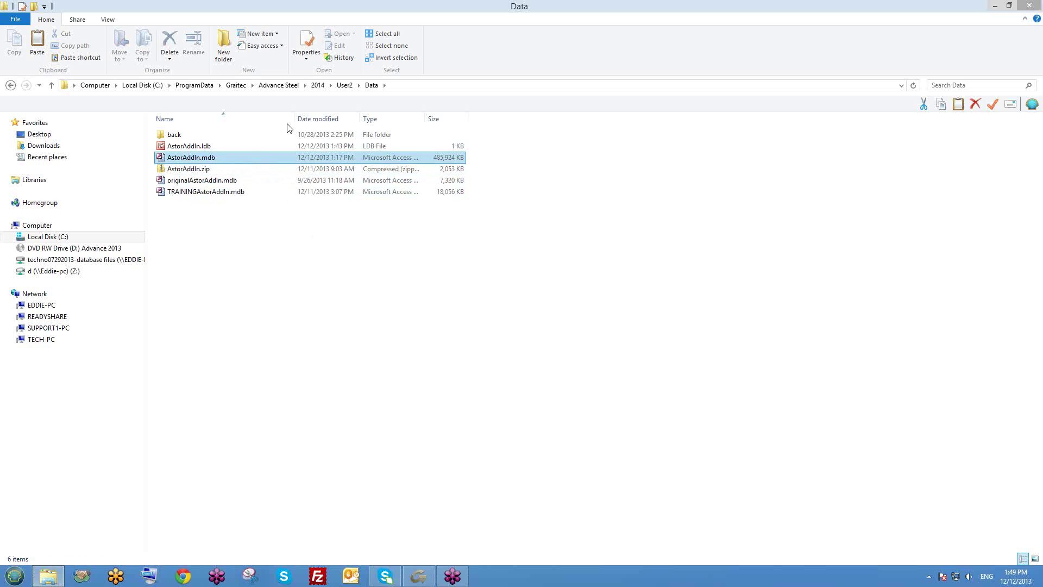
Go up to the Advance Steel program data folder and reopen the User2 folder inside 2014
{"action": "left_click", "coordinate": [346, 86]}
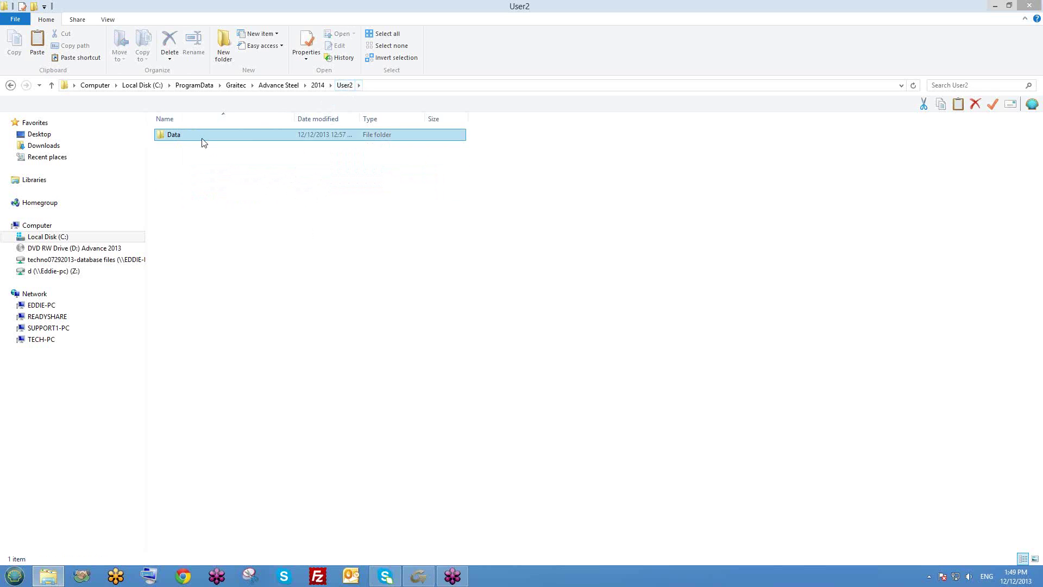
{"action": "left_click", "coordinate": [279, 86]}
{"action": "double_click", "coordinate": [191, 147]}
{"action": "double_click", "coordinate": [191, 351]}
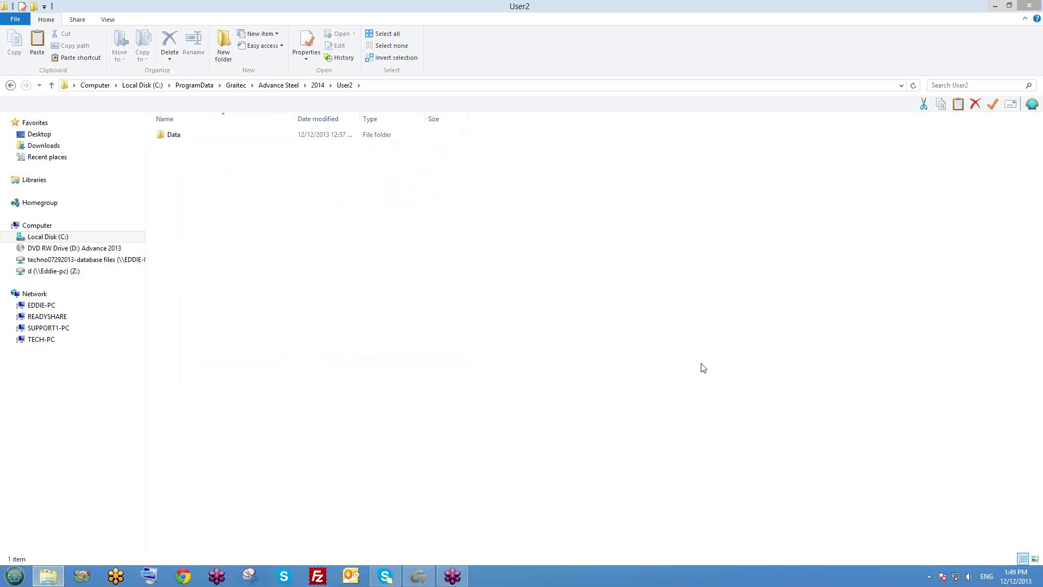
Switch to Advance Steel and view the whole steel structure in 9.dwg
{"action": "left_click", "coordinate": [422, 575]}
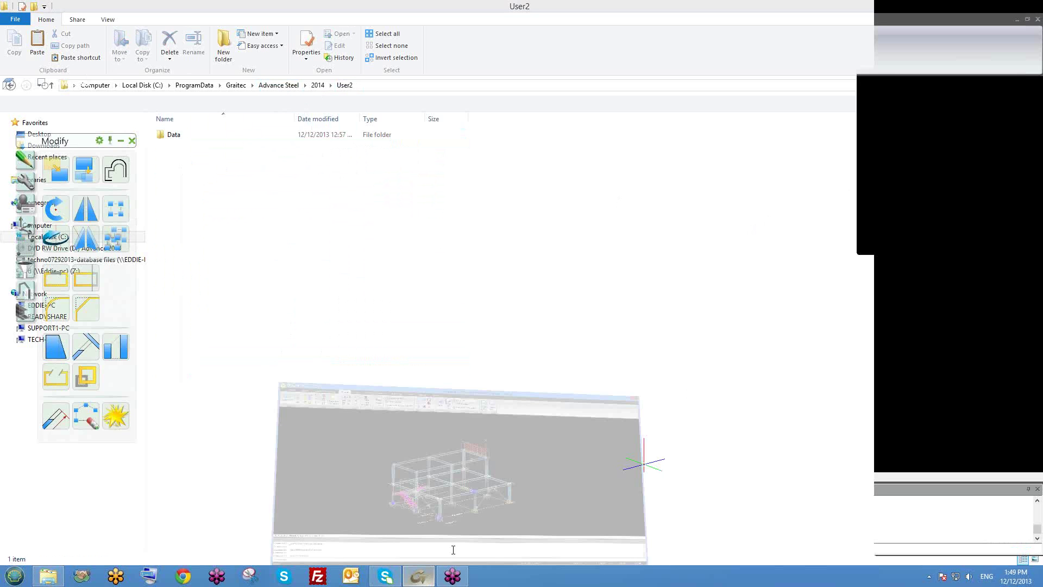
{"action": "scroll", "coordinate": [910, 259], "scroll_direction": "down", "scroll_amount": 1}
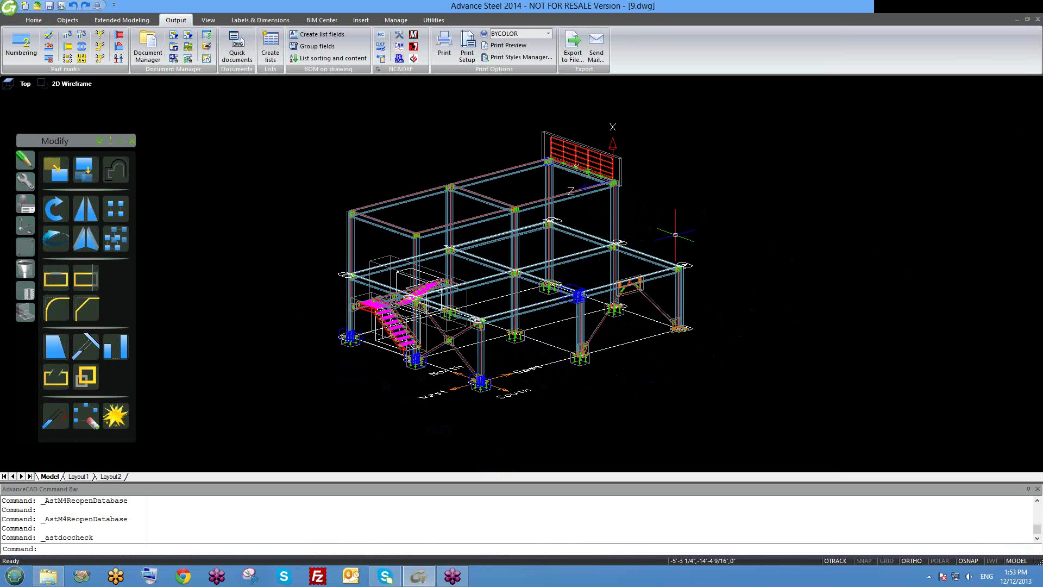
{"action": "middle_click_drag", "start_coordinate": [619, 308], "coordinate": [655, 305]}
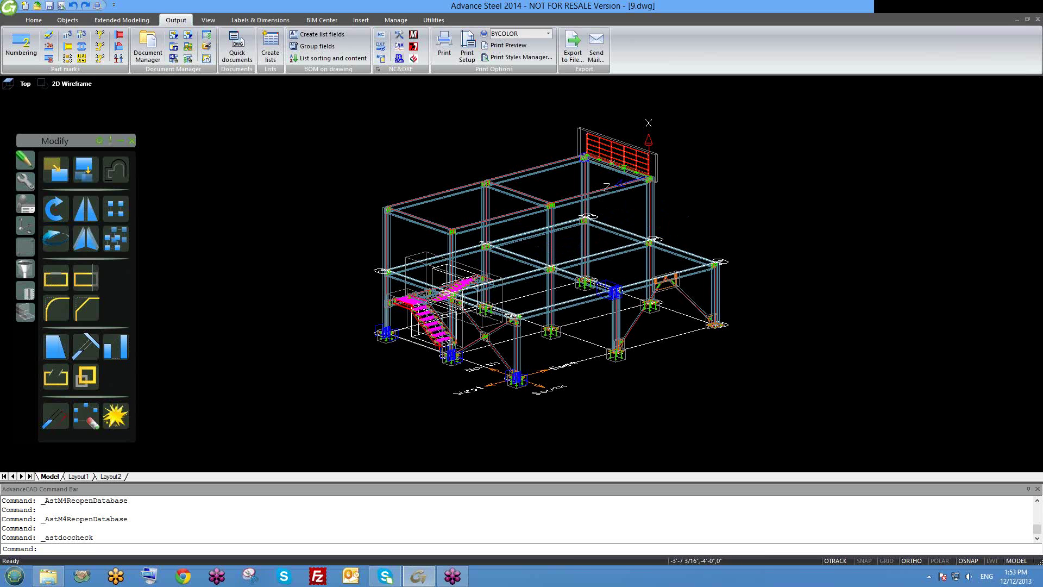
{"action": "middle_click_drag", "start_coordinate": [619, 206], "coordinate": [609, 217]}
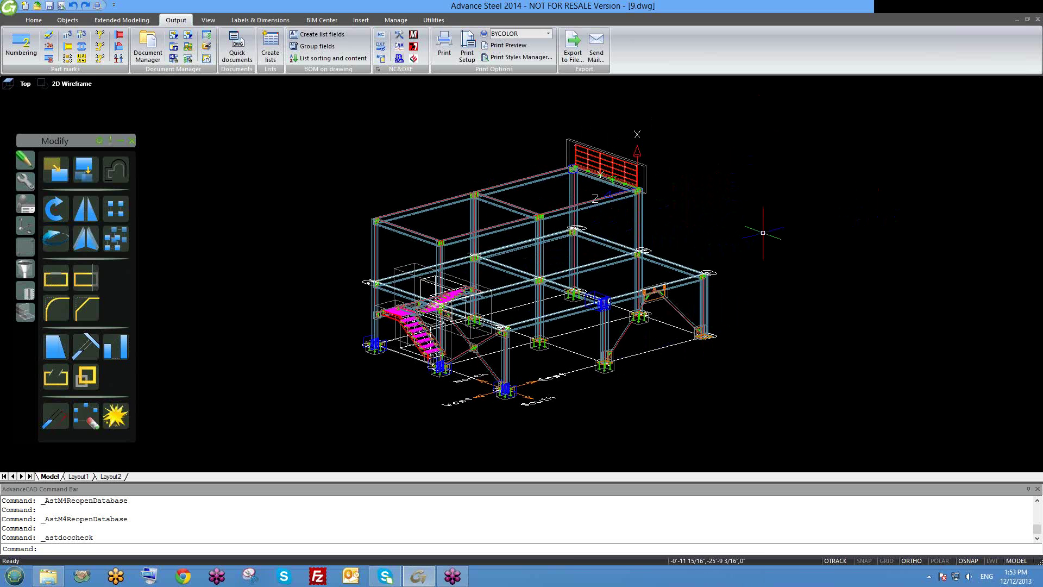
{"action": "middle_click_drag", "start_coordinate": [668, 237], "coordinate": [667, 250]}
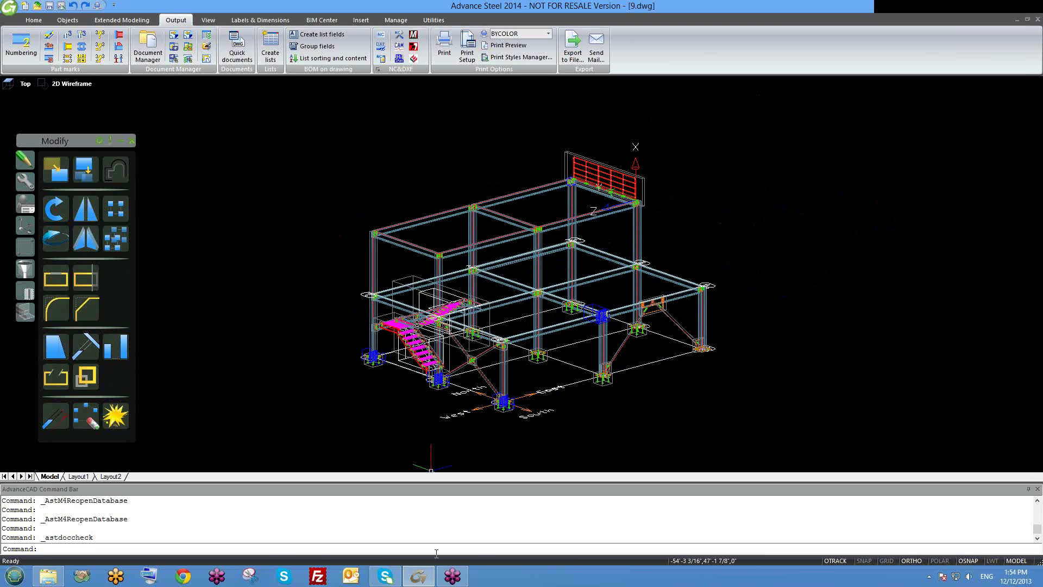
Show the desktop, open Training Presentation.pptx in PowerPoint, review the training overview on slides 4 and 3, and close it
{"action": "right_click", "coordinate": [491, 565]}
{"action": "left_click", "coordinate": [543, 517]}
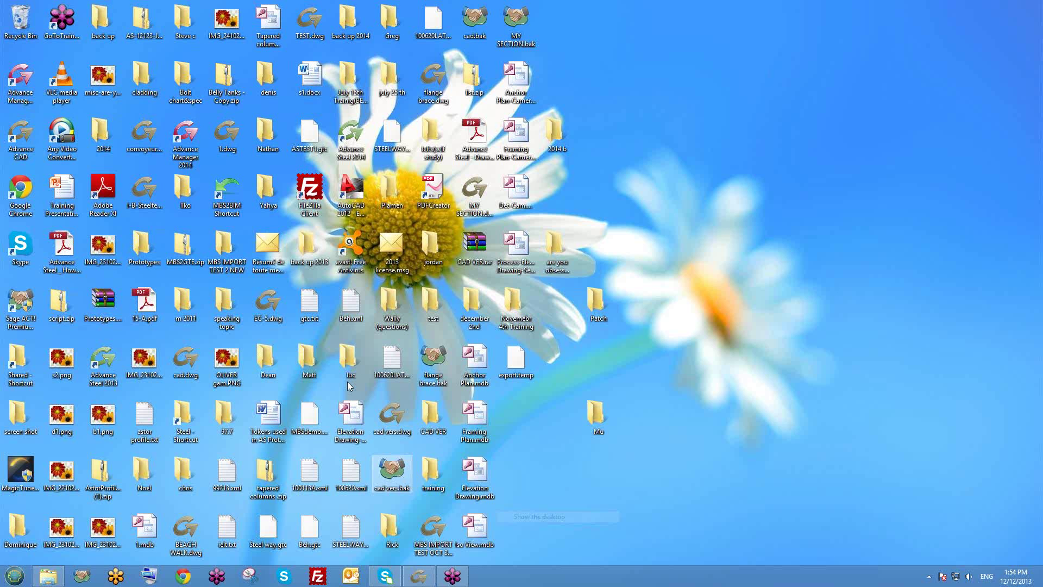
{"action": "double_click", "coordinate": [75, 211]}
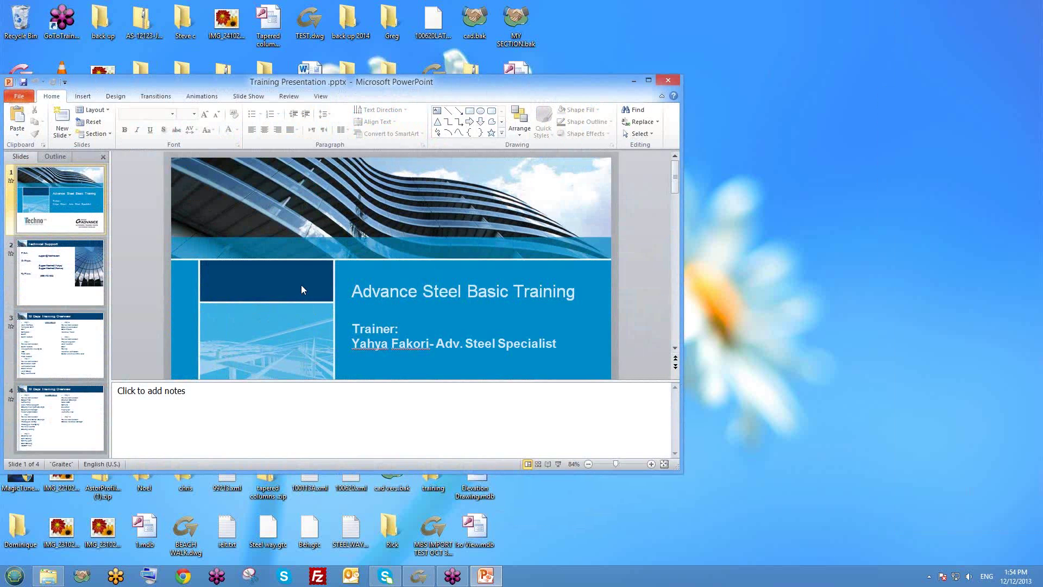
{"action": "left_click", "coordinate": [90, 420]}
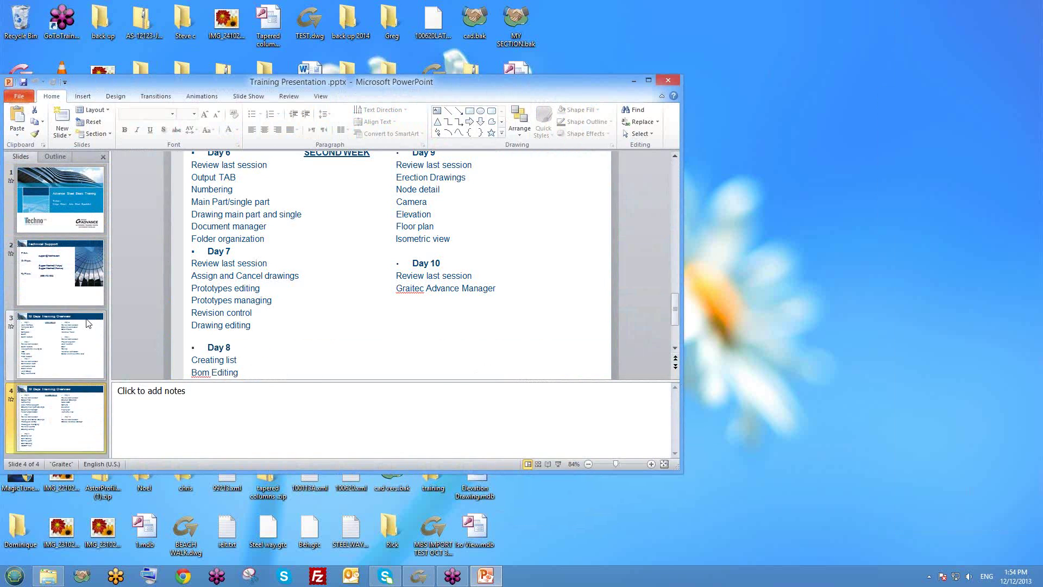
{"action": "left_click", "coordinate": [96, 324]}
{"action": "left_click", "coordinate": [668, 81]}
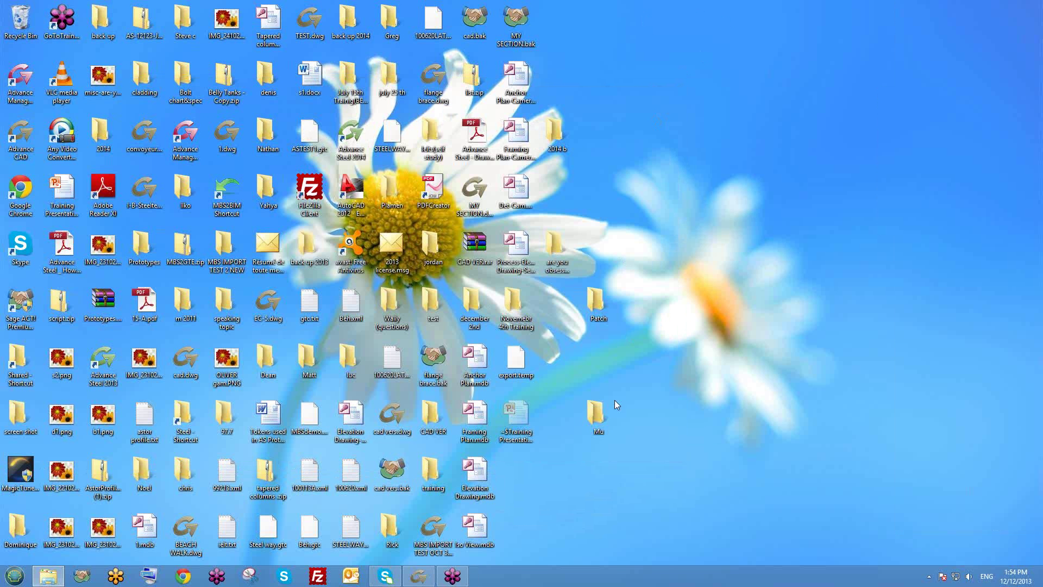
Switch back to Advance Steel and display the full 9.dwg model with no command active
{"action": "left_click", "coordinate": [652, 415]}
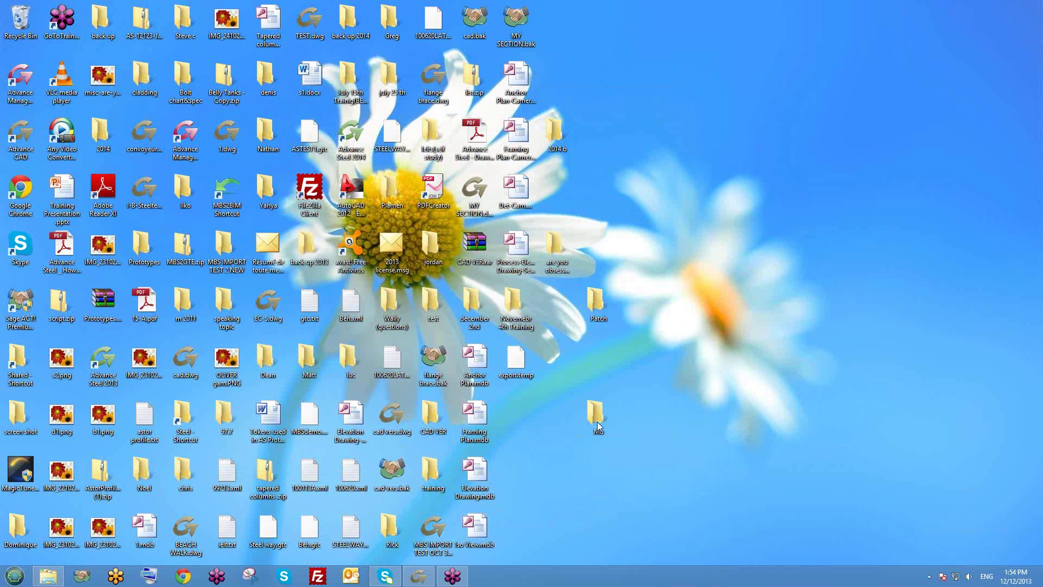
{"action": "left_click", "coordinate": [418, 576]}
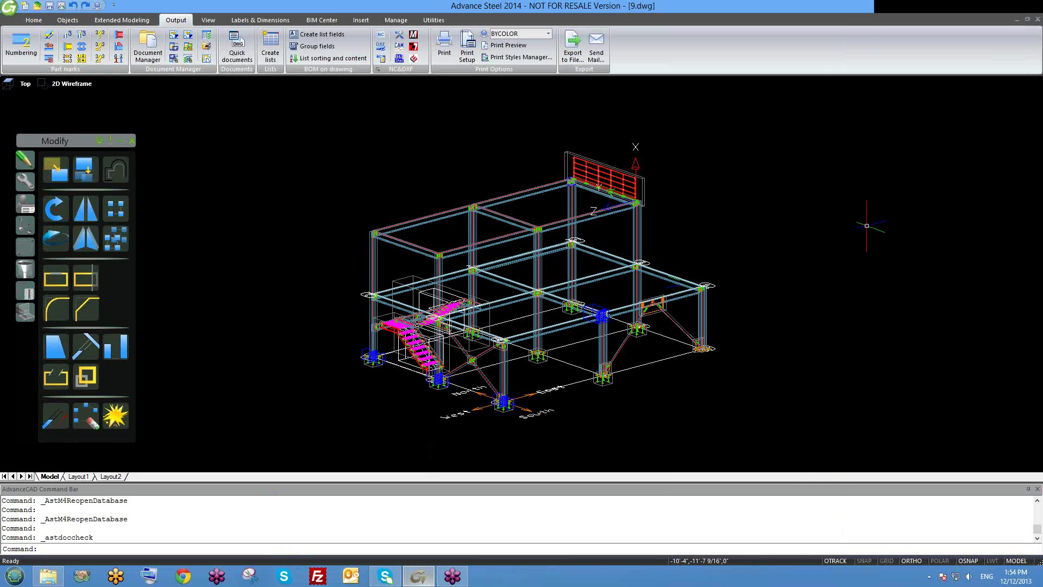
{"action": "middle_click_drag", "start_coordinate": [664, 252], "coordinate": [669, 233]}
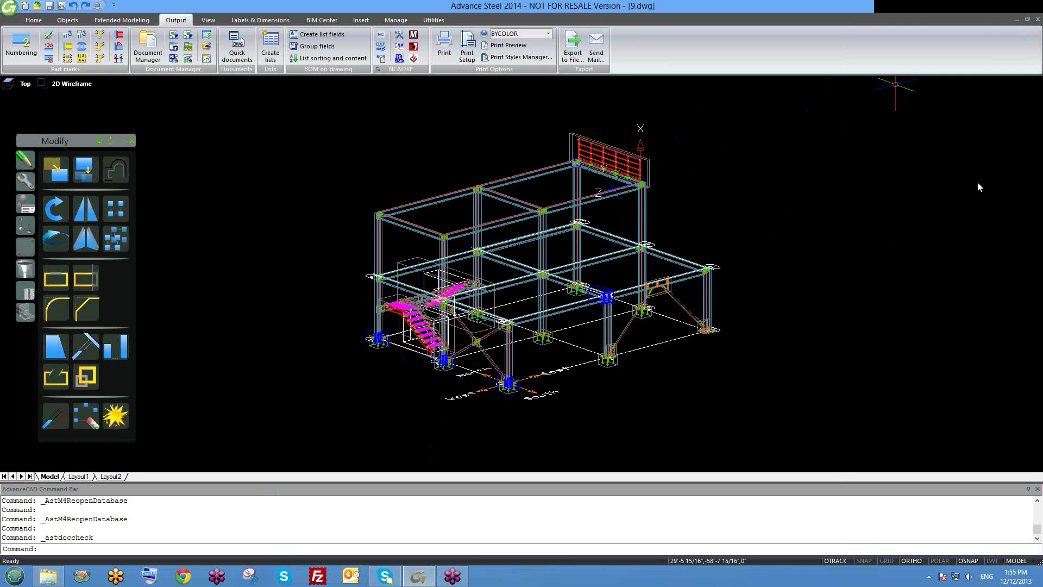
{"action": "right_click", "coordinate": [919, 184]}
{"action": "key", "text": "Escape"}
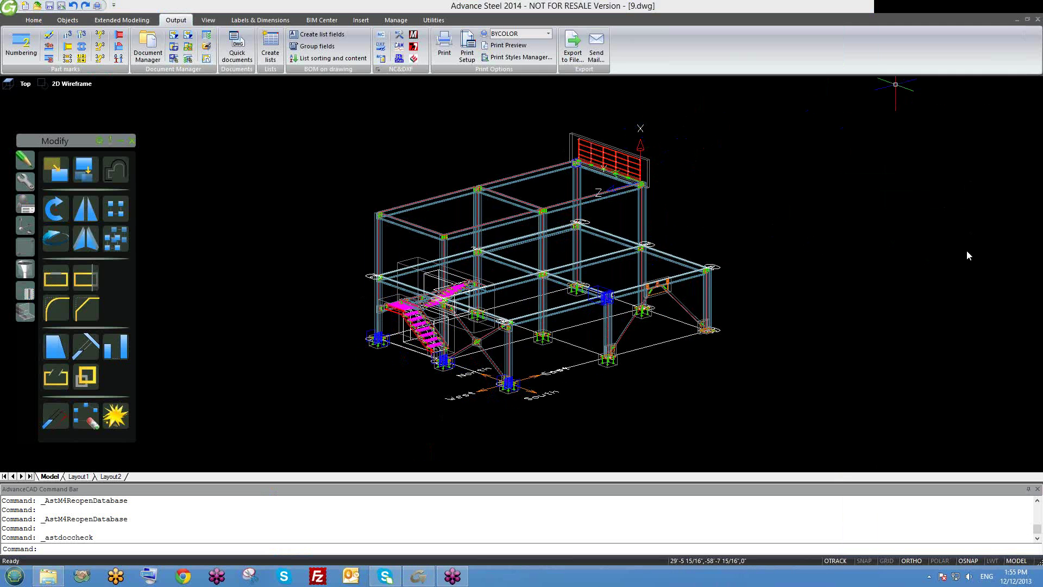